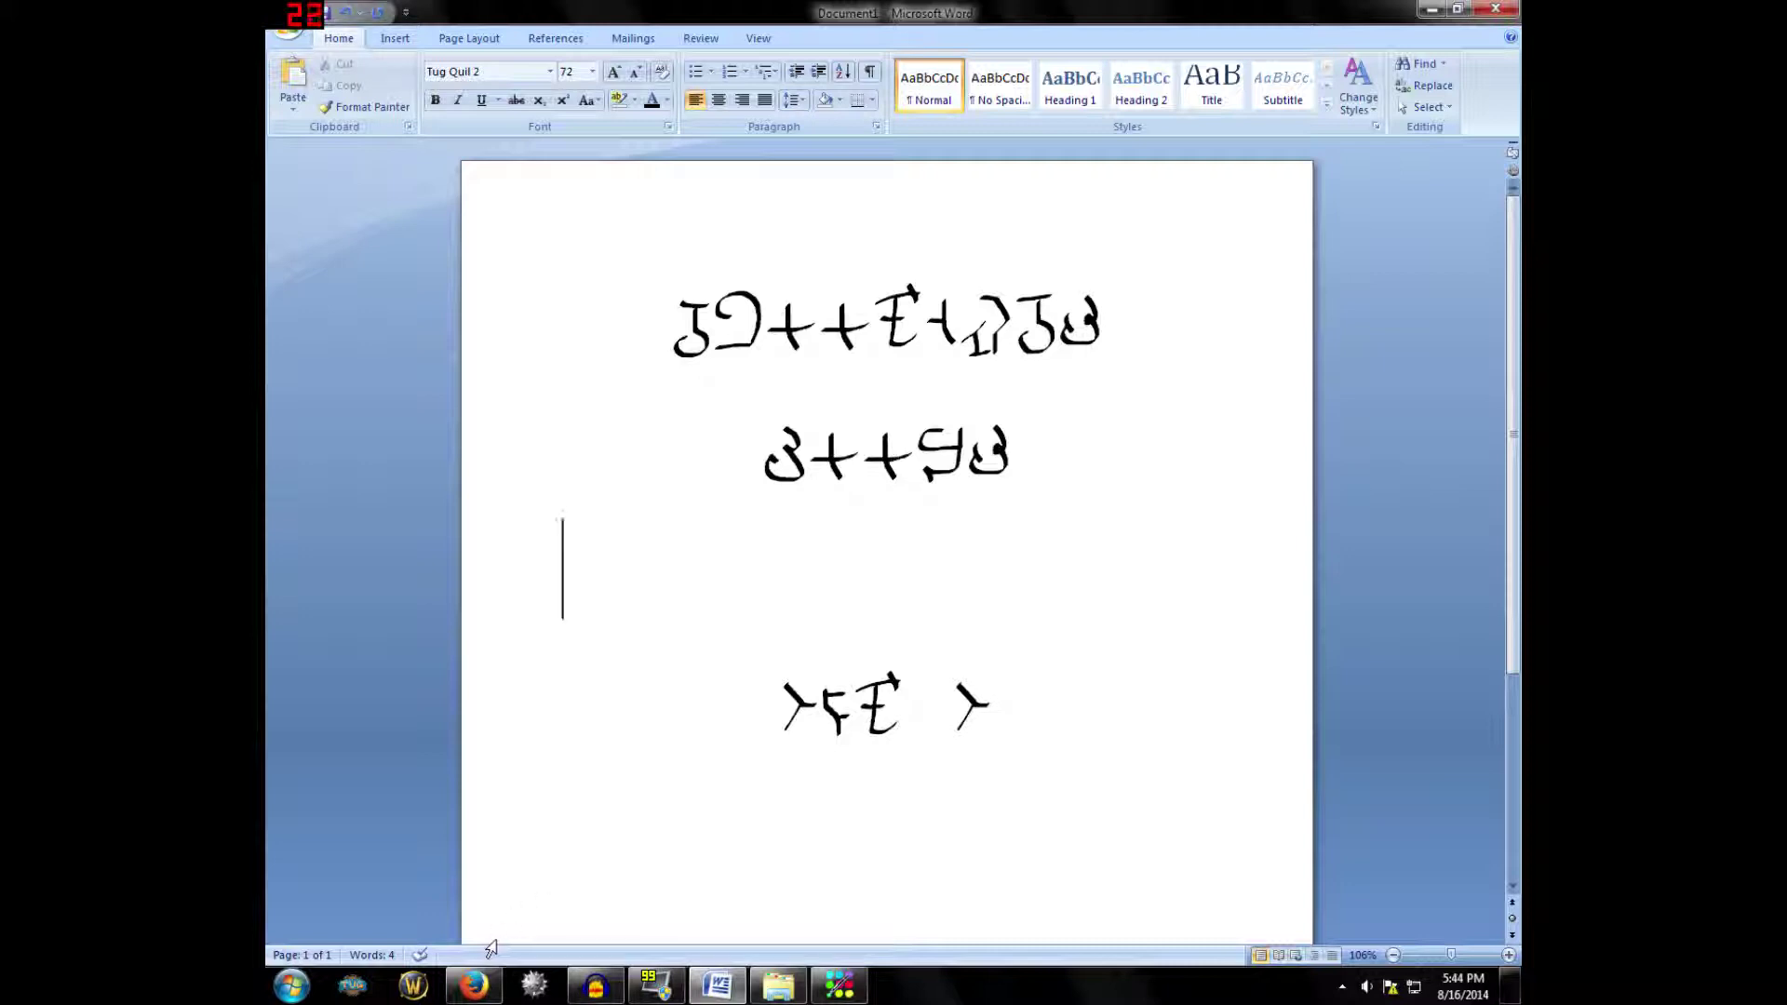
Switch to the PaintFont.com page in Firefox and examine its instructions, predefined character groups and selected characters
left_click(472, 985)
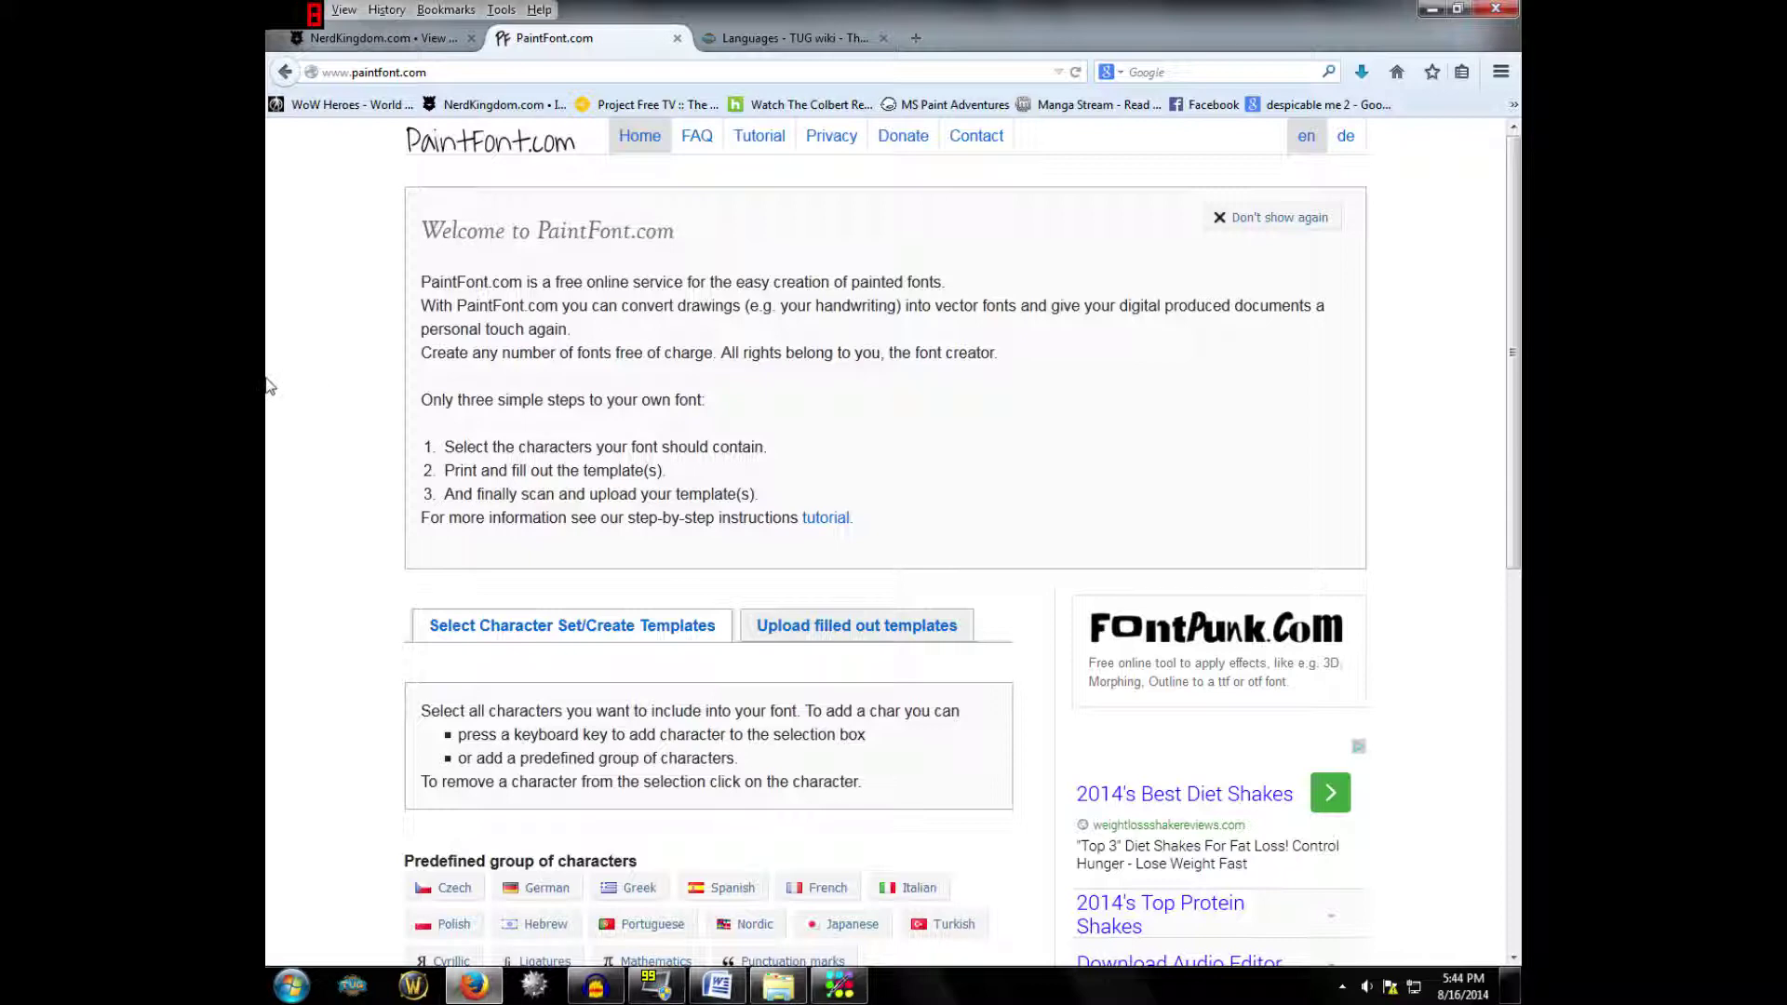
scroll(432, 389, "down", 6)
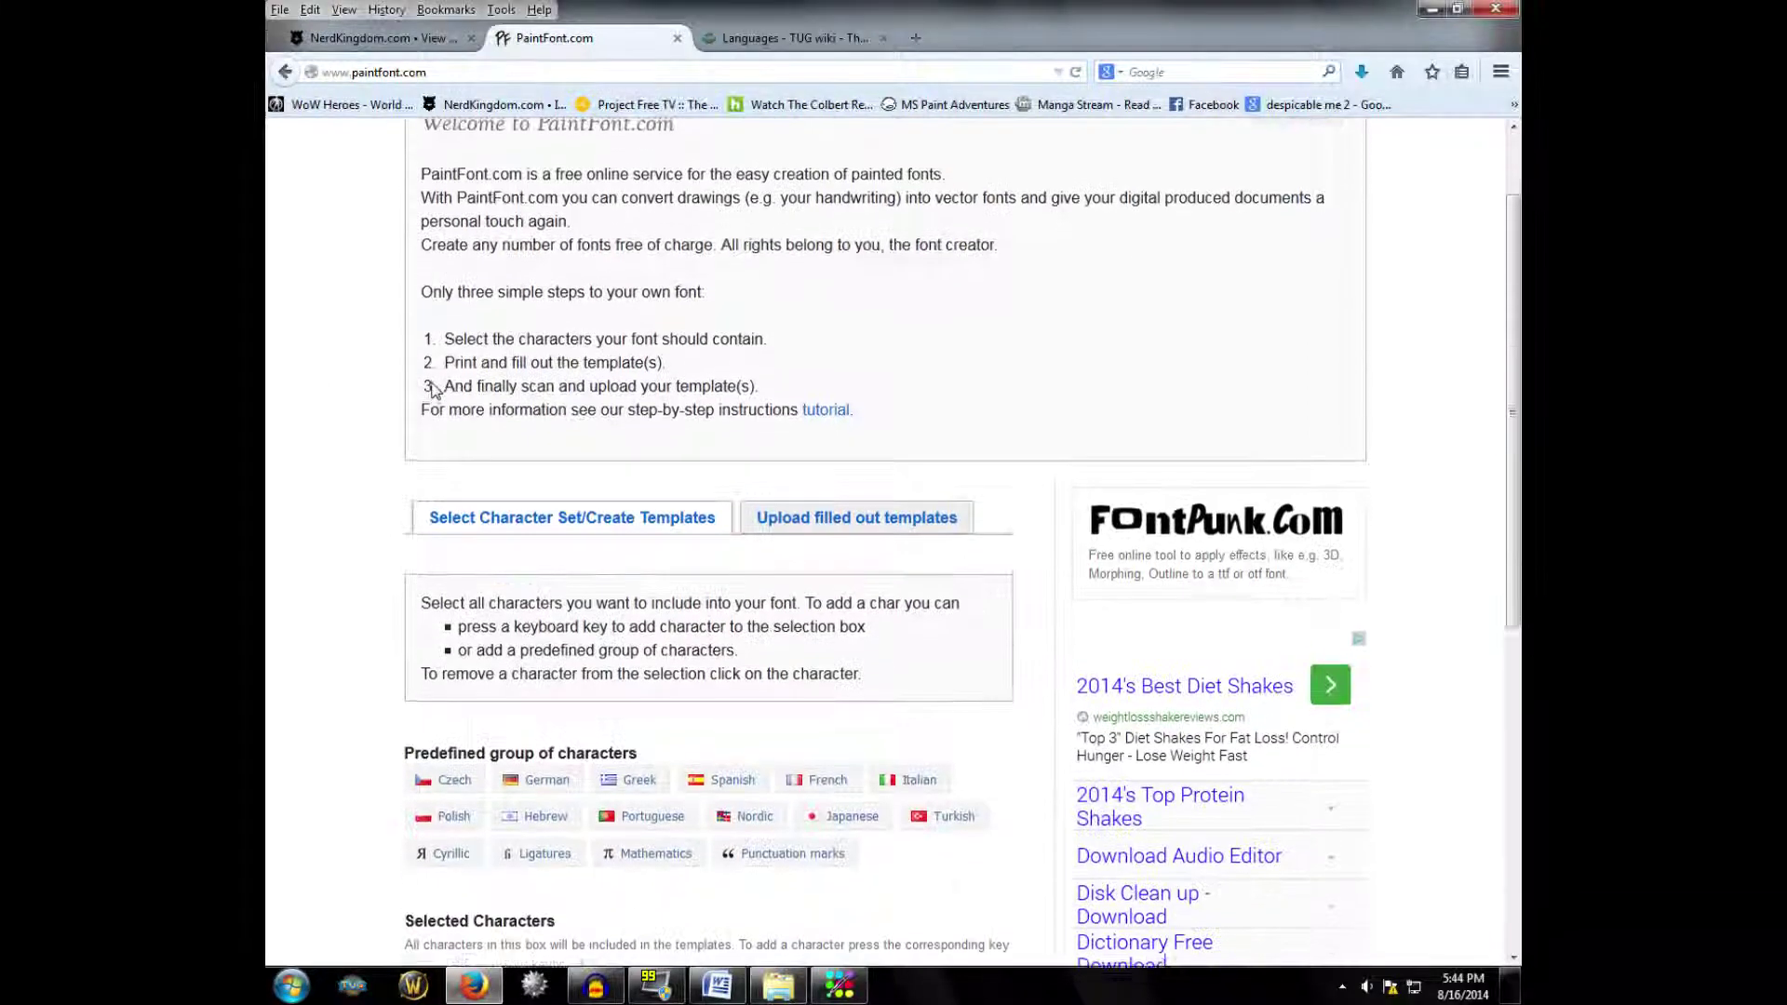
scroll(433, 388, "down", 4)
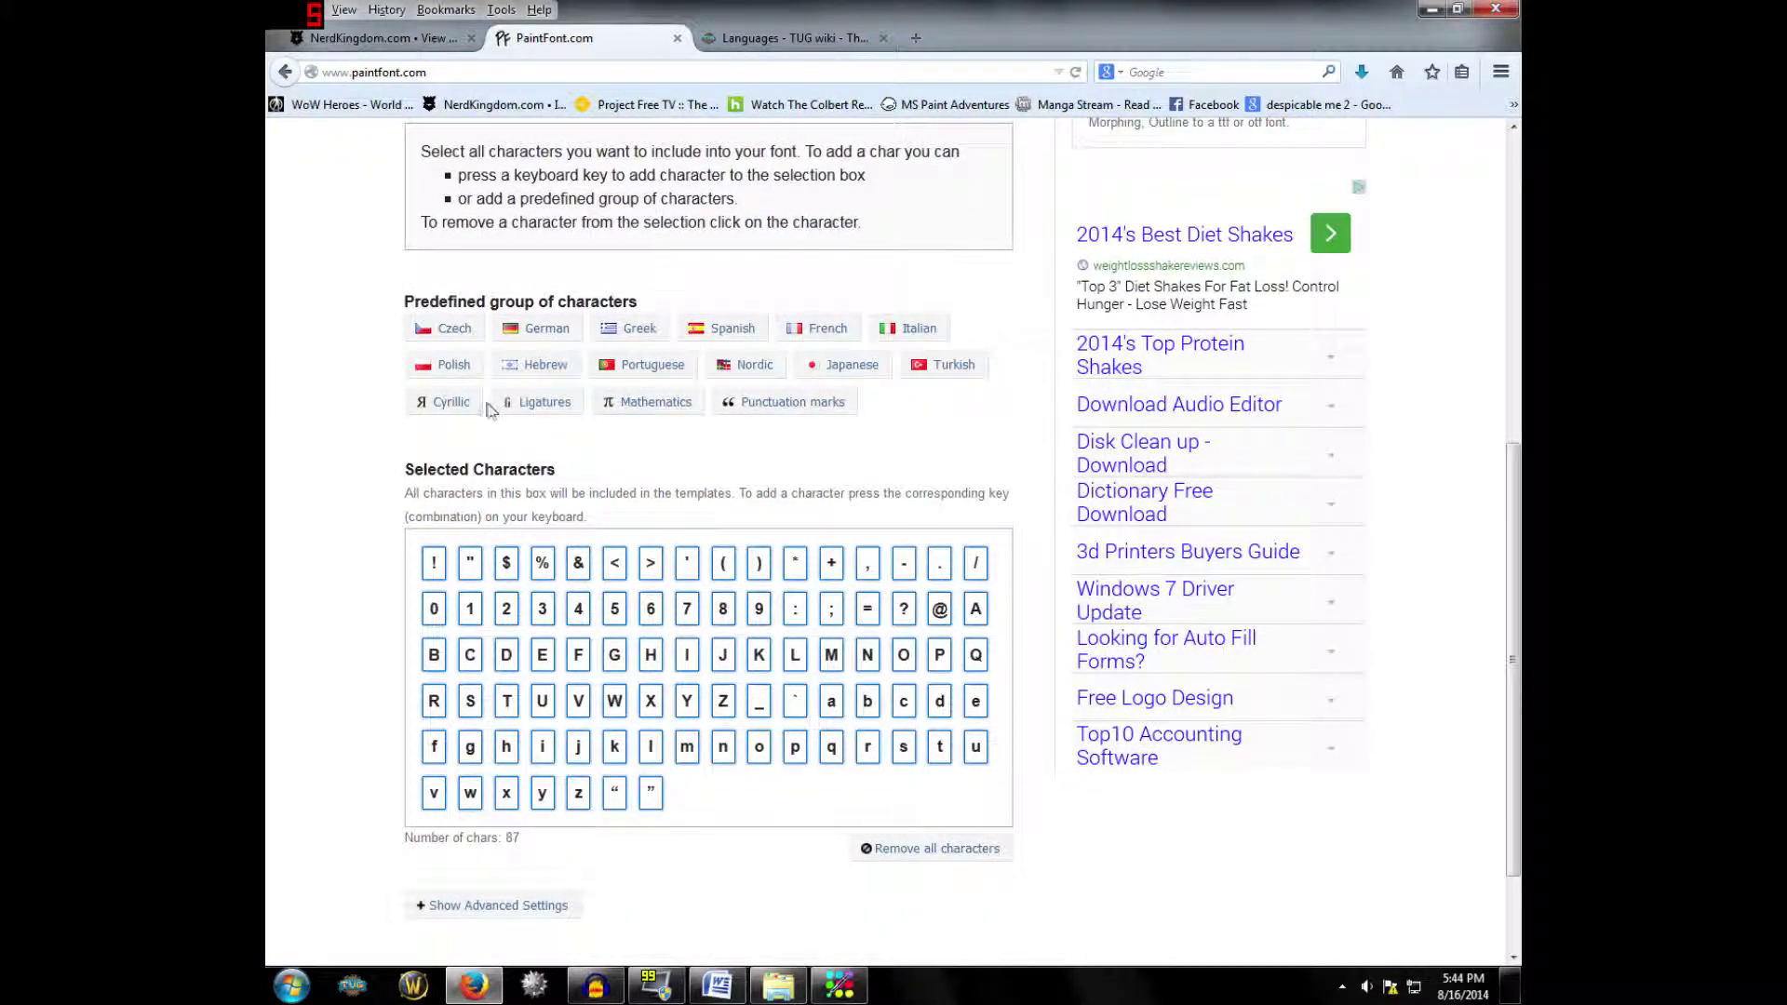
scroll(512, 395, "up", 10)
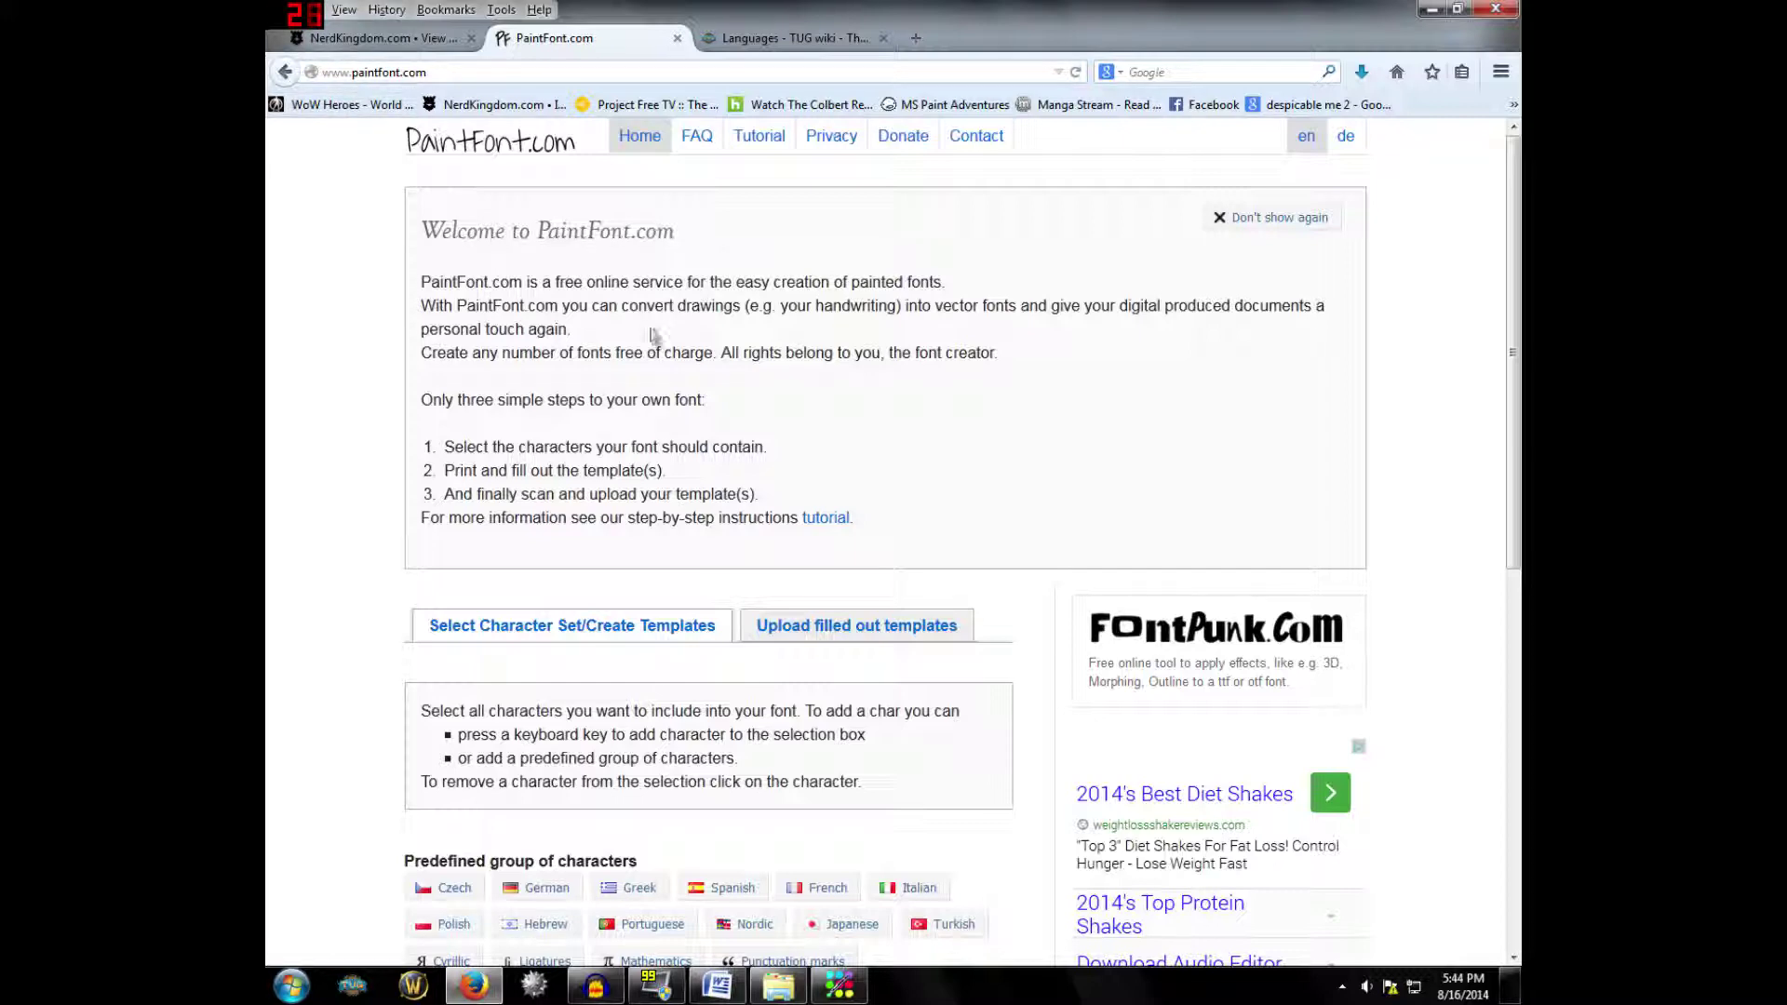
scroll(651, 334, "down", 6)
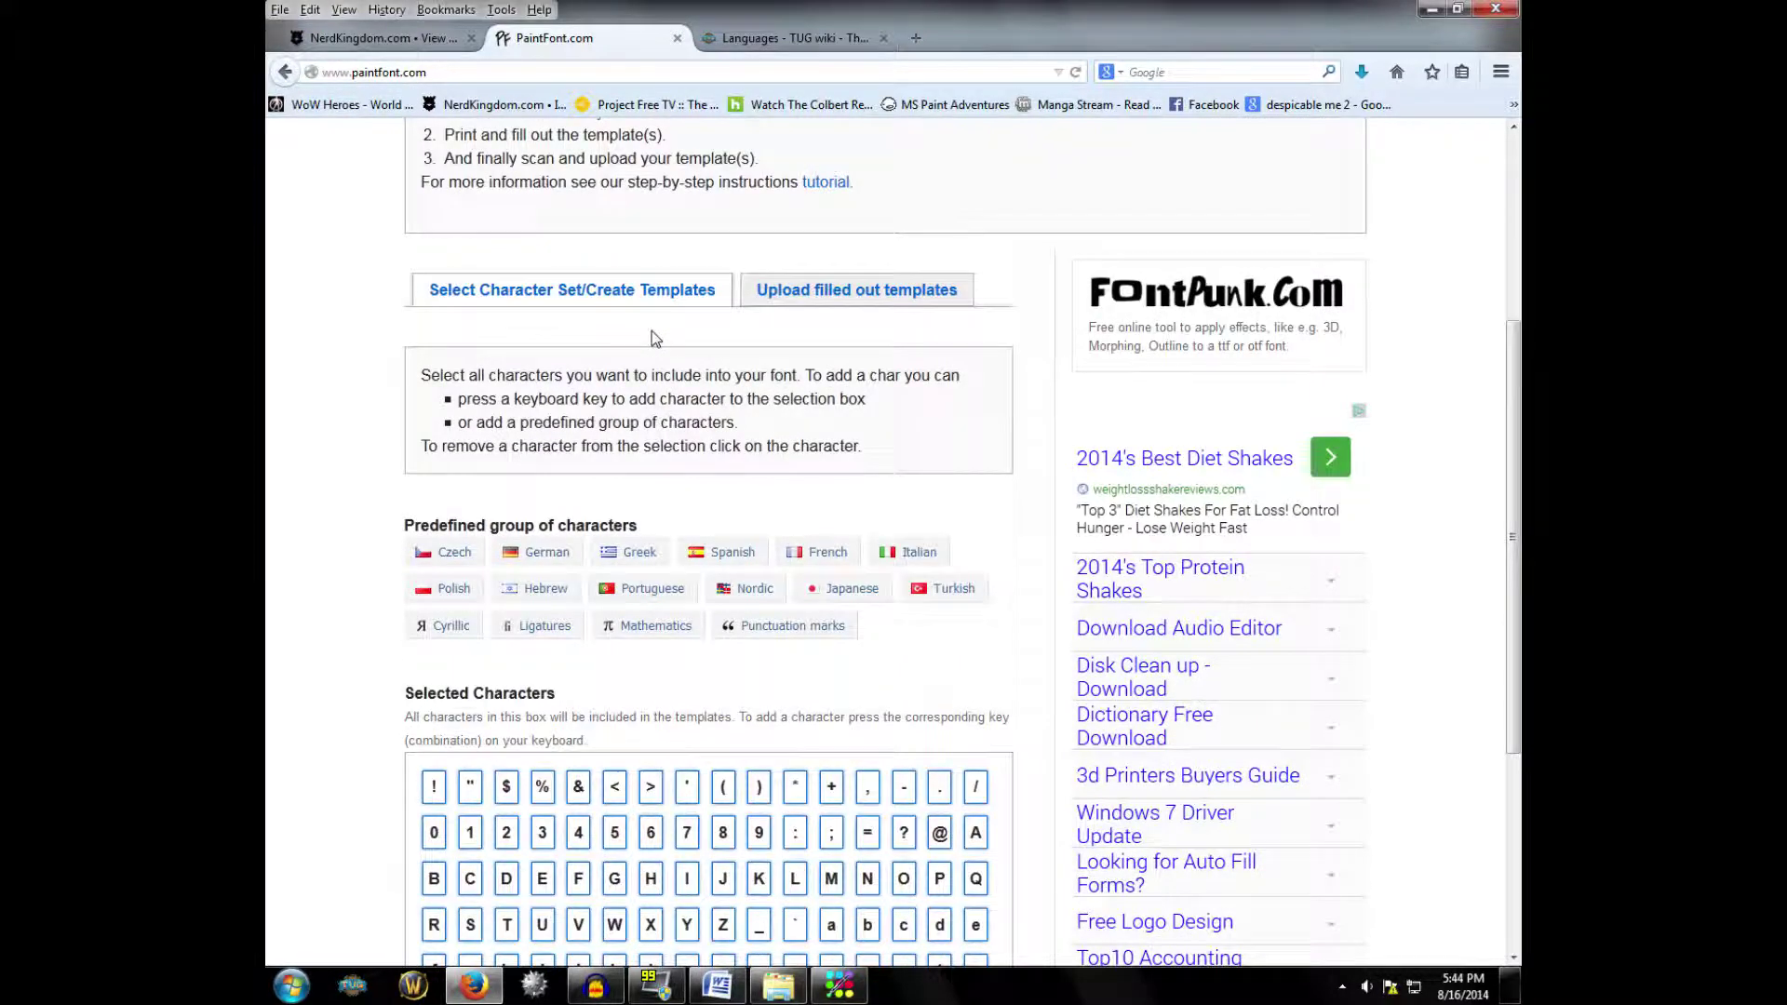
scroll(651, 331, "down", 5)
scroll(655, 340, "down", 2)
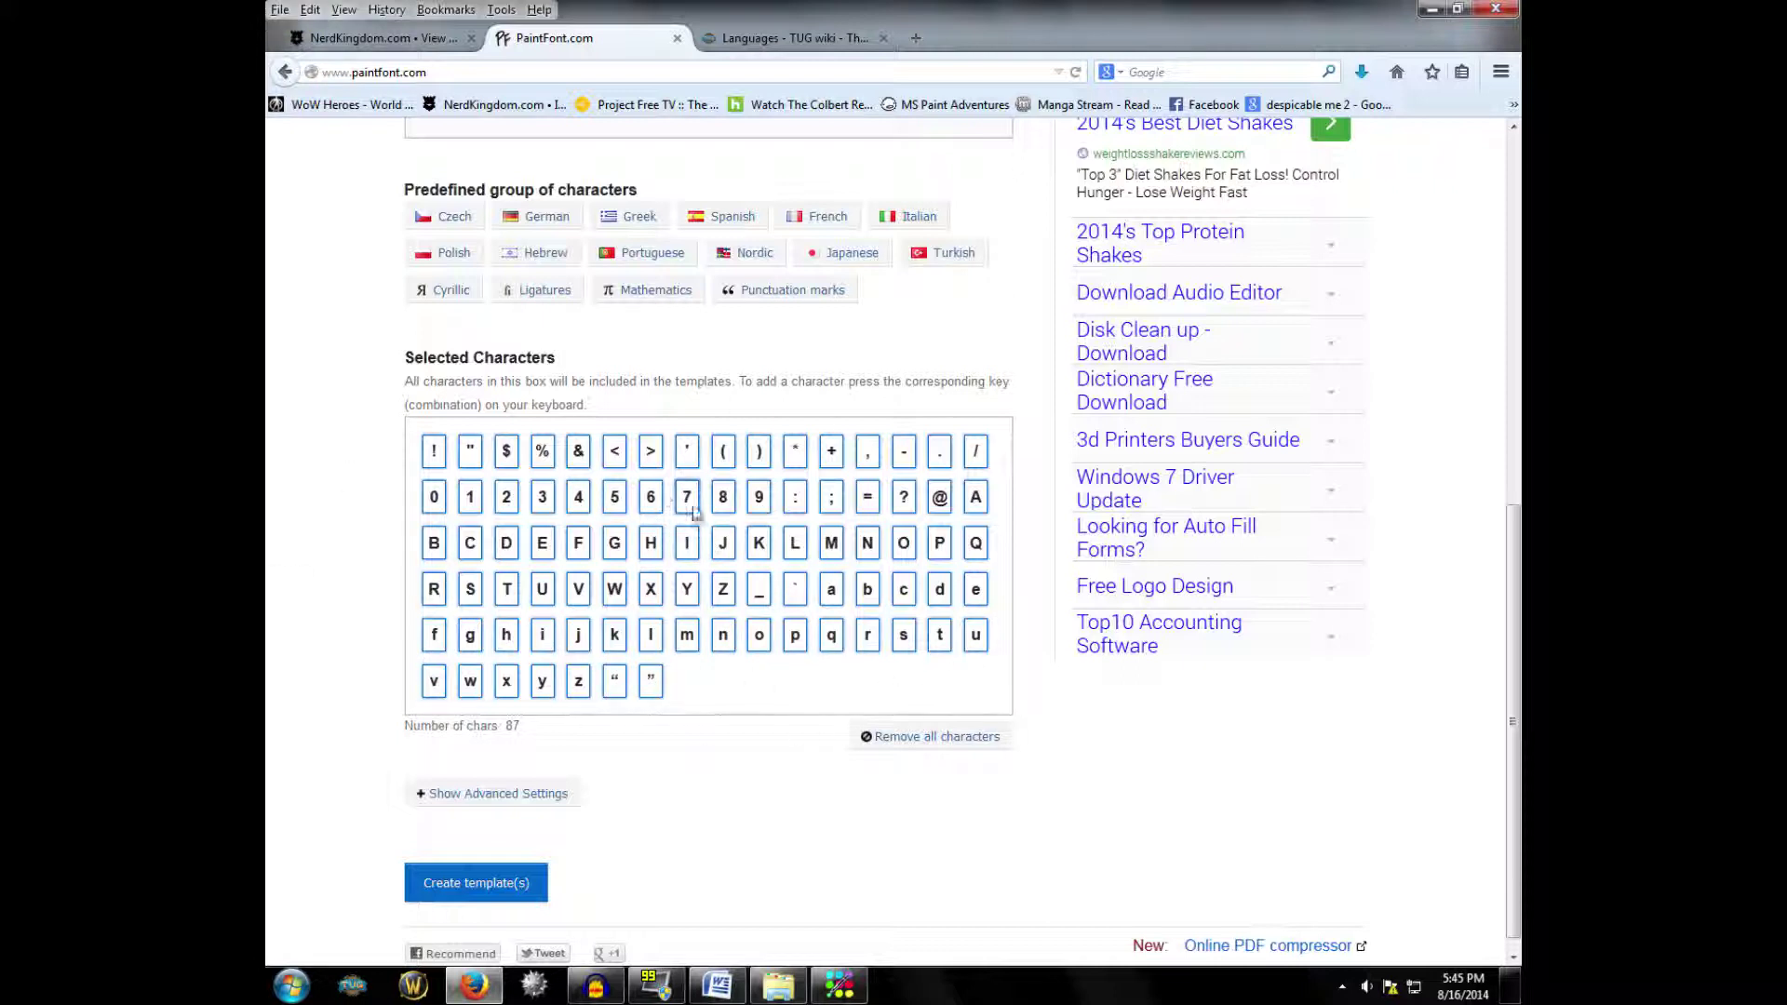
Remove the characters !, ", $, %, &, < and > from the selected character set
key("Delete")
key("Delete")
key("Delete")
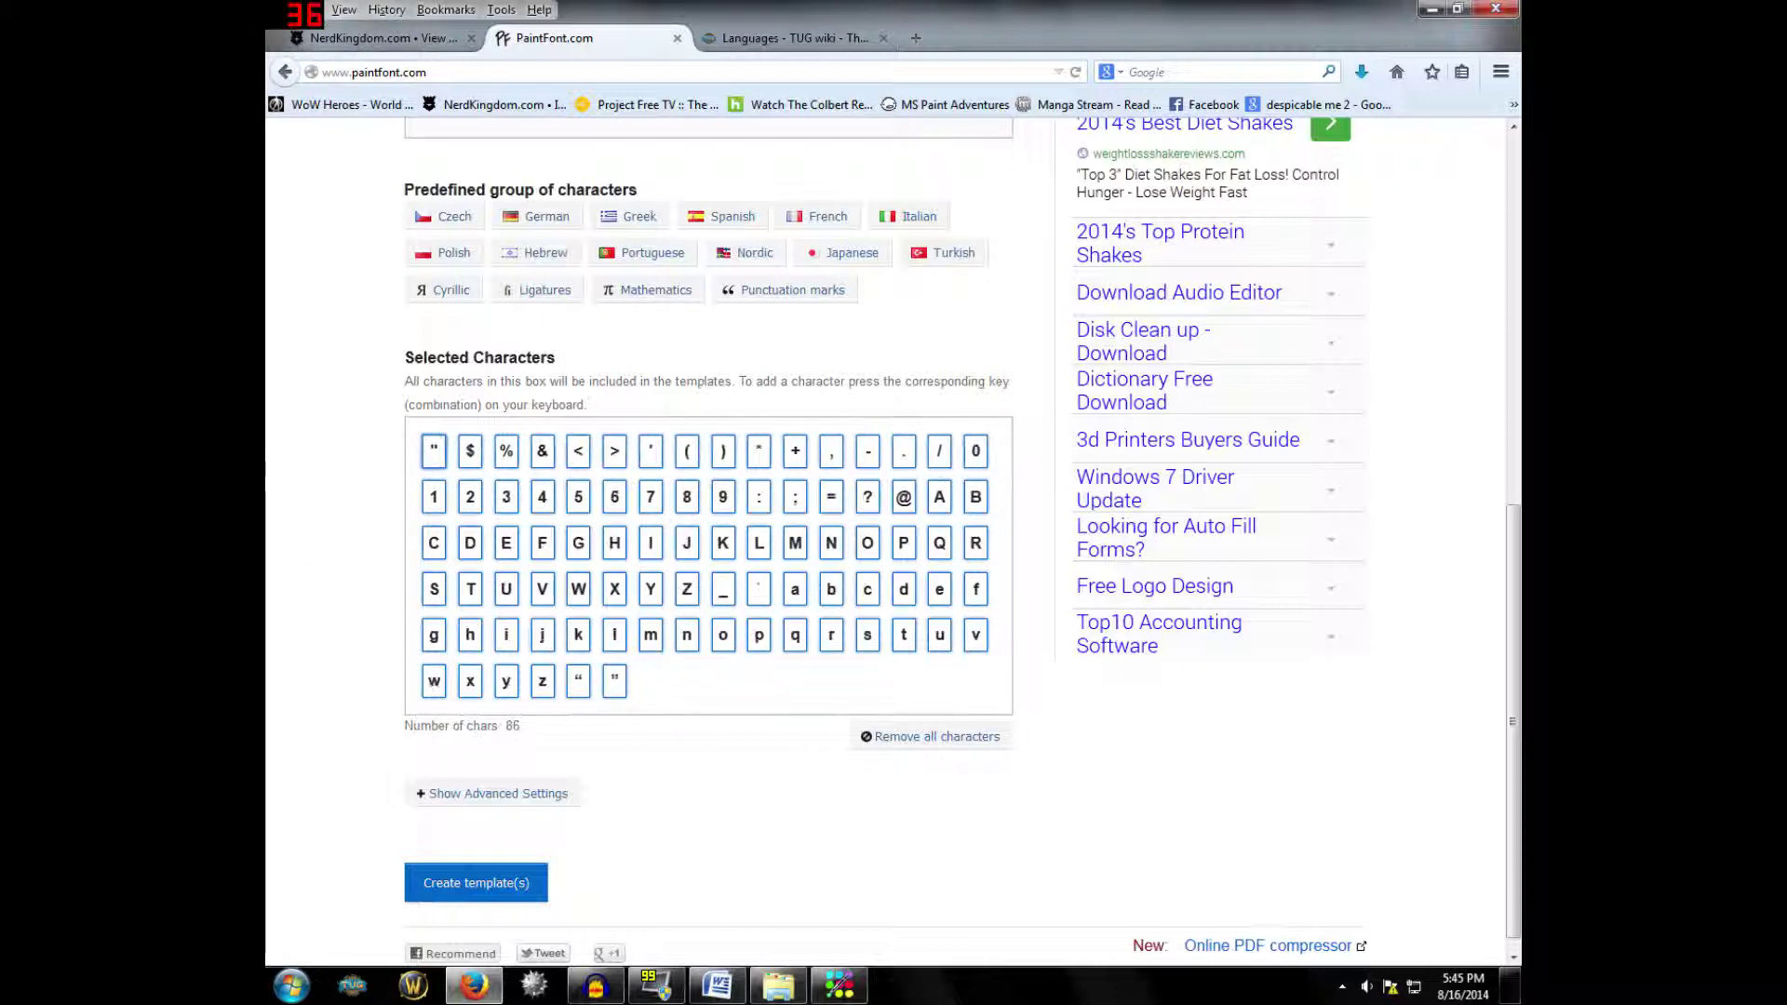
key("Delete")
key("Delete")
key("Delete")
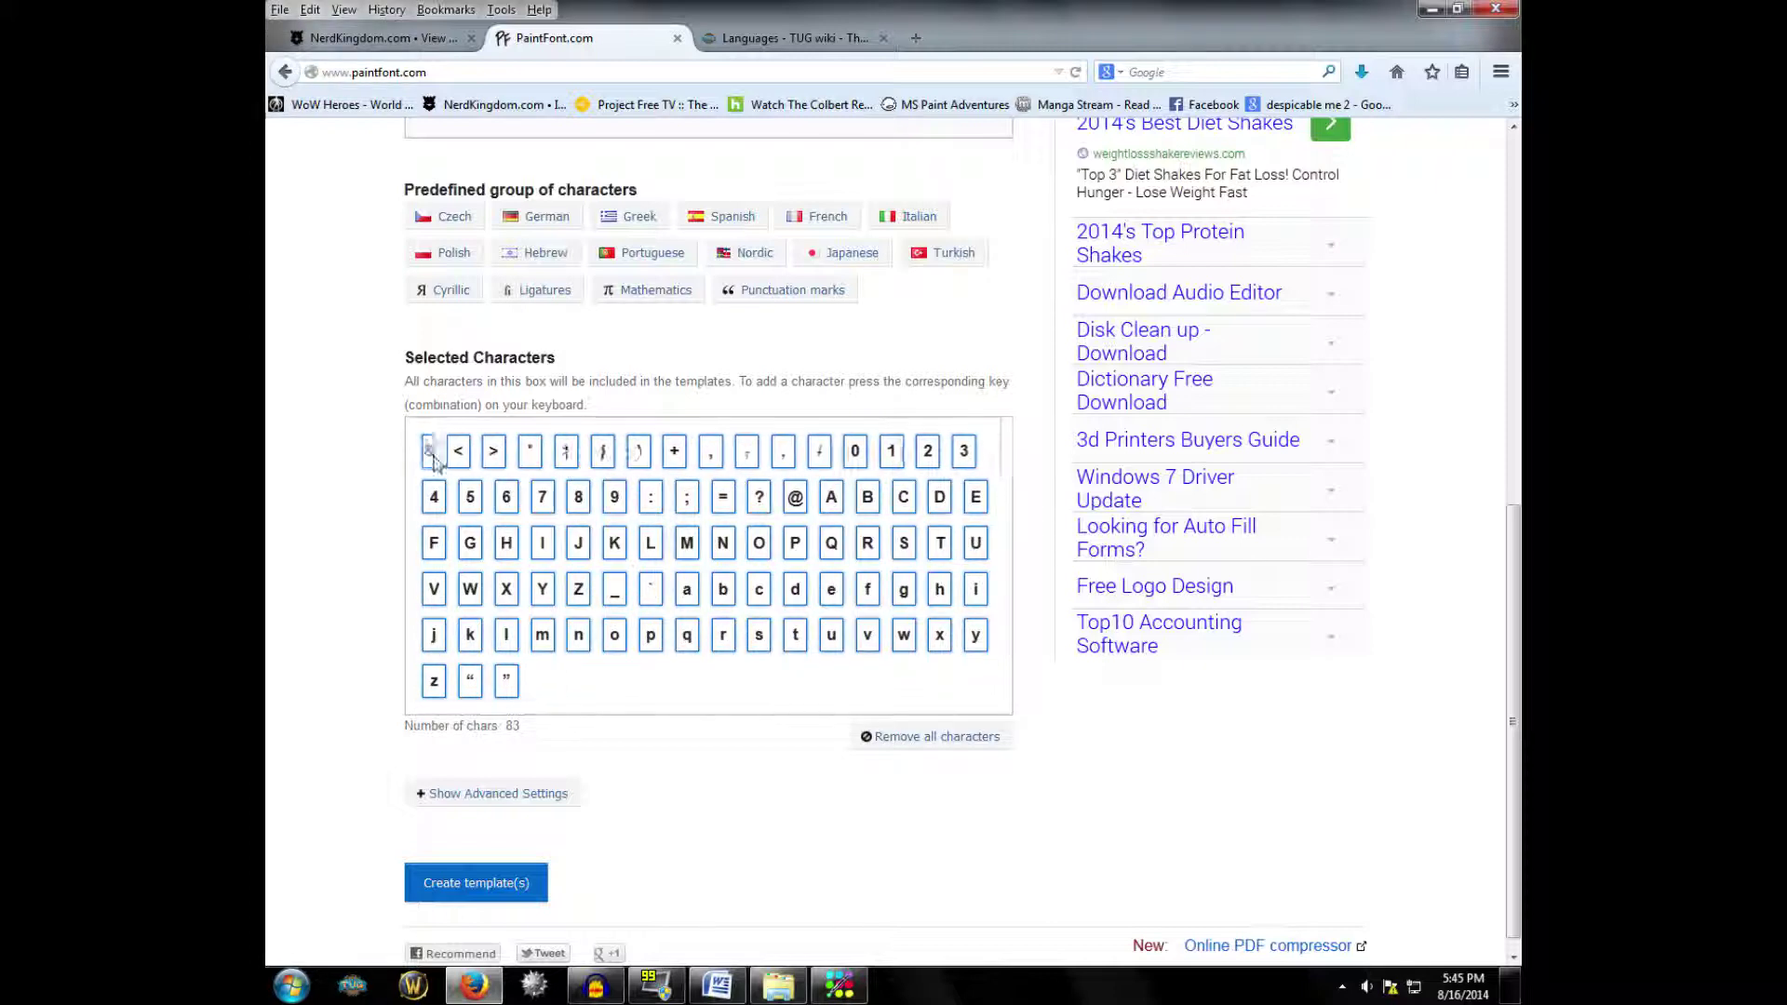
key("Delete")
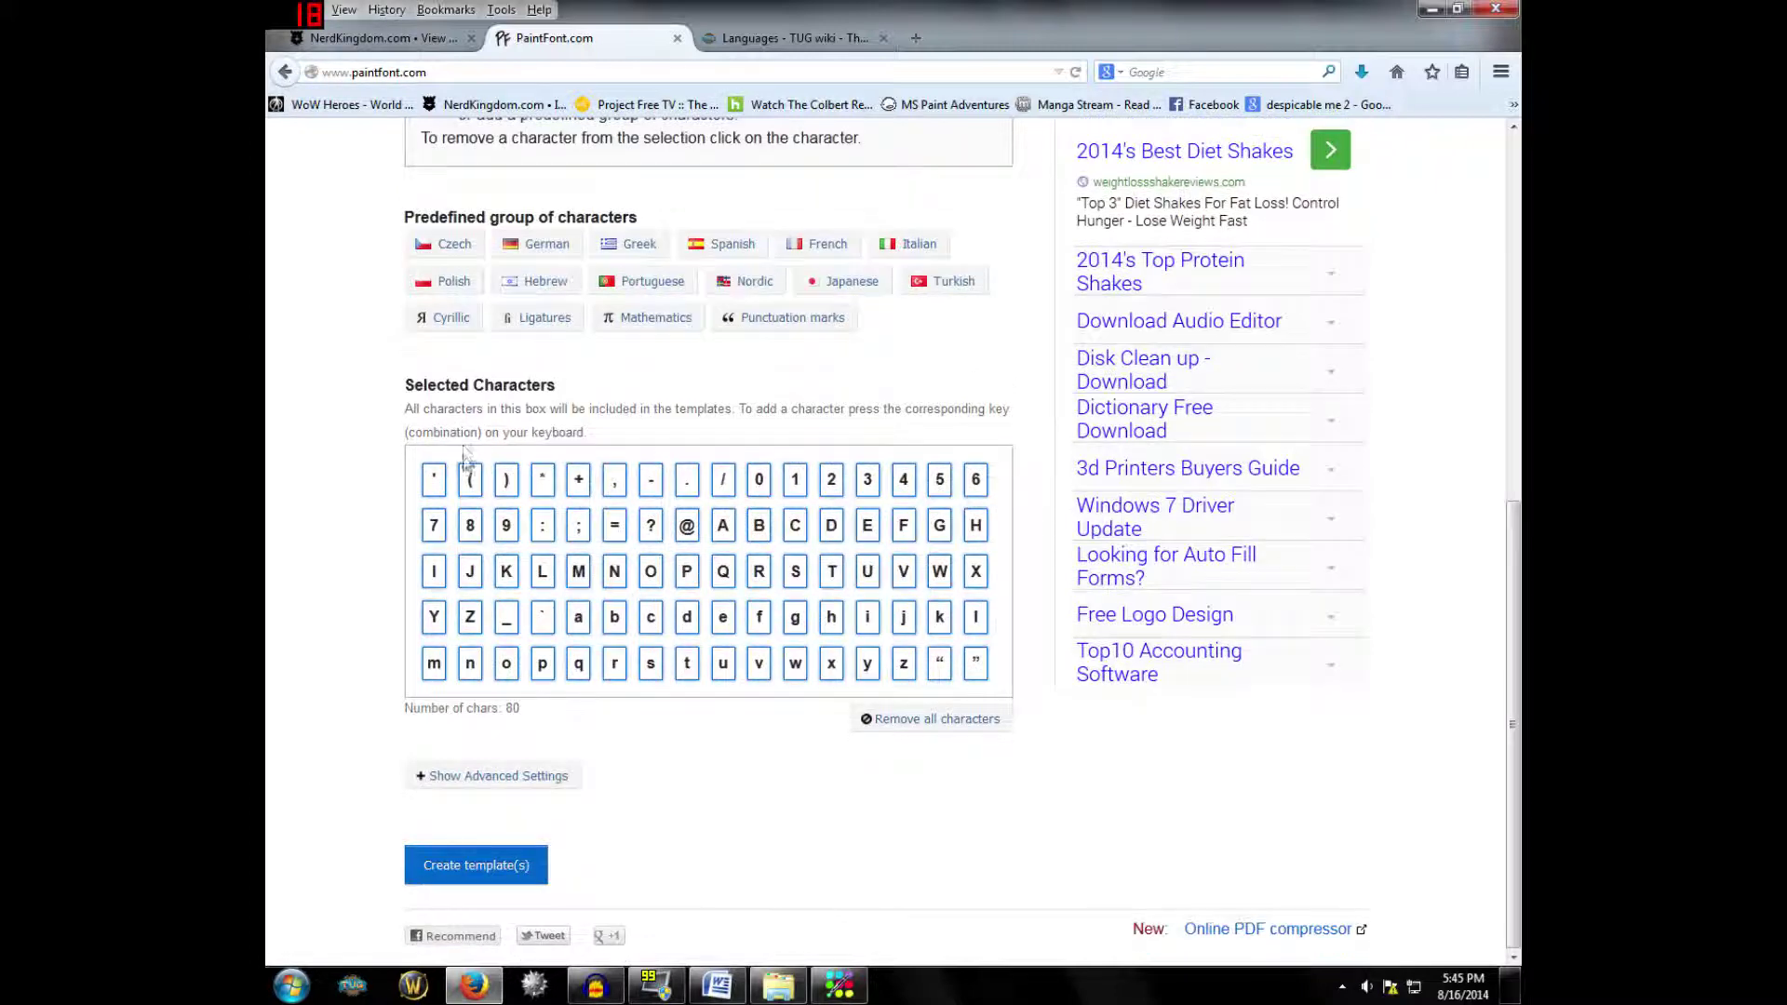
Remove the parentheses, asterisk, plus sign and hyphen from the selected characters
left_click(470, 479)
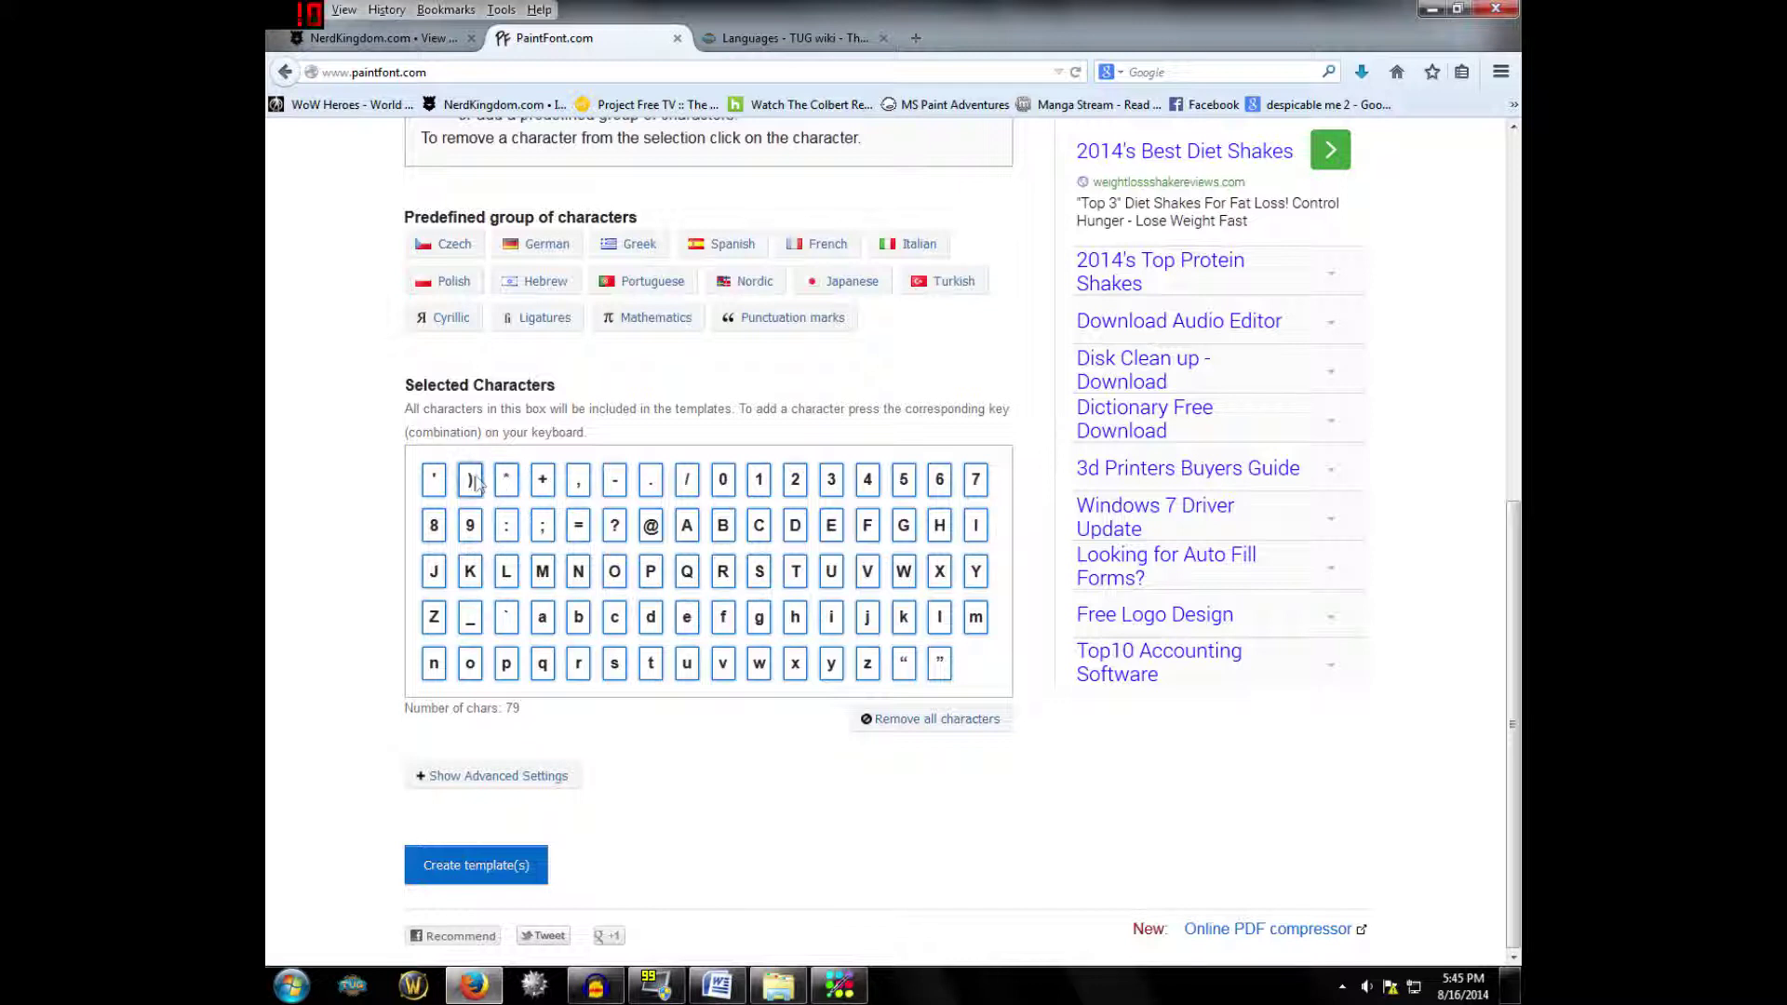
left_click(499, 483)
left_click(472, 482)
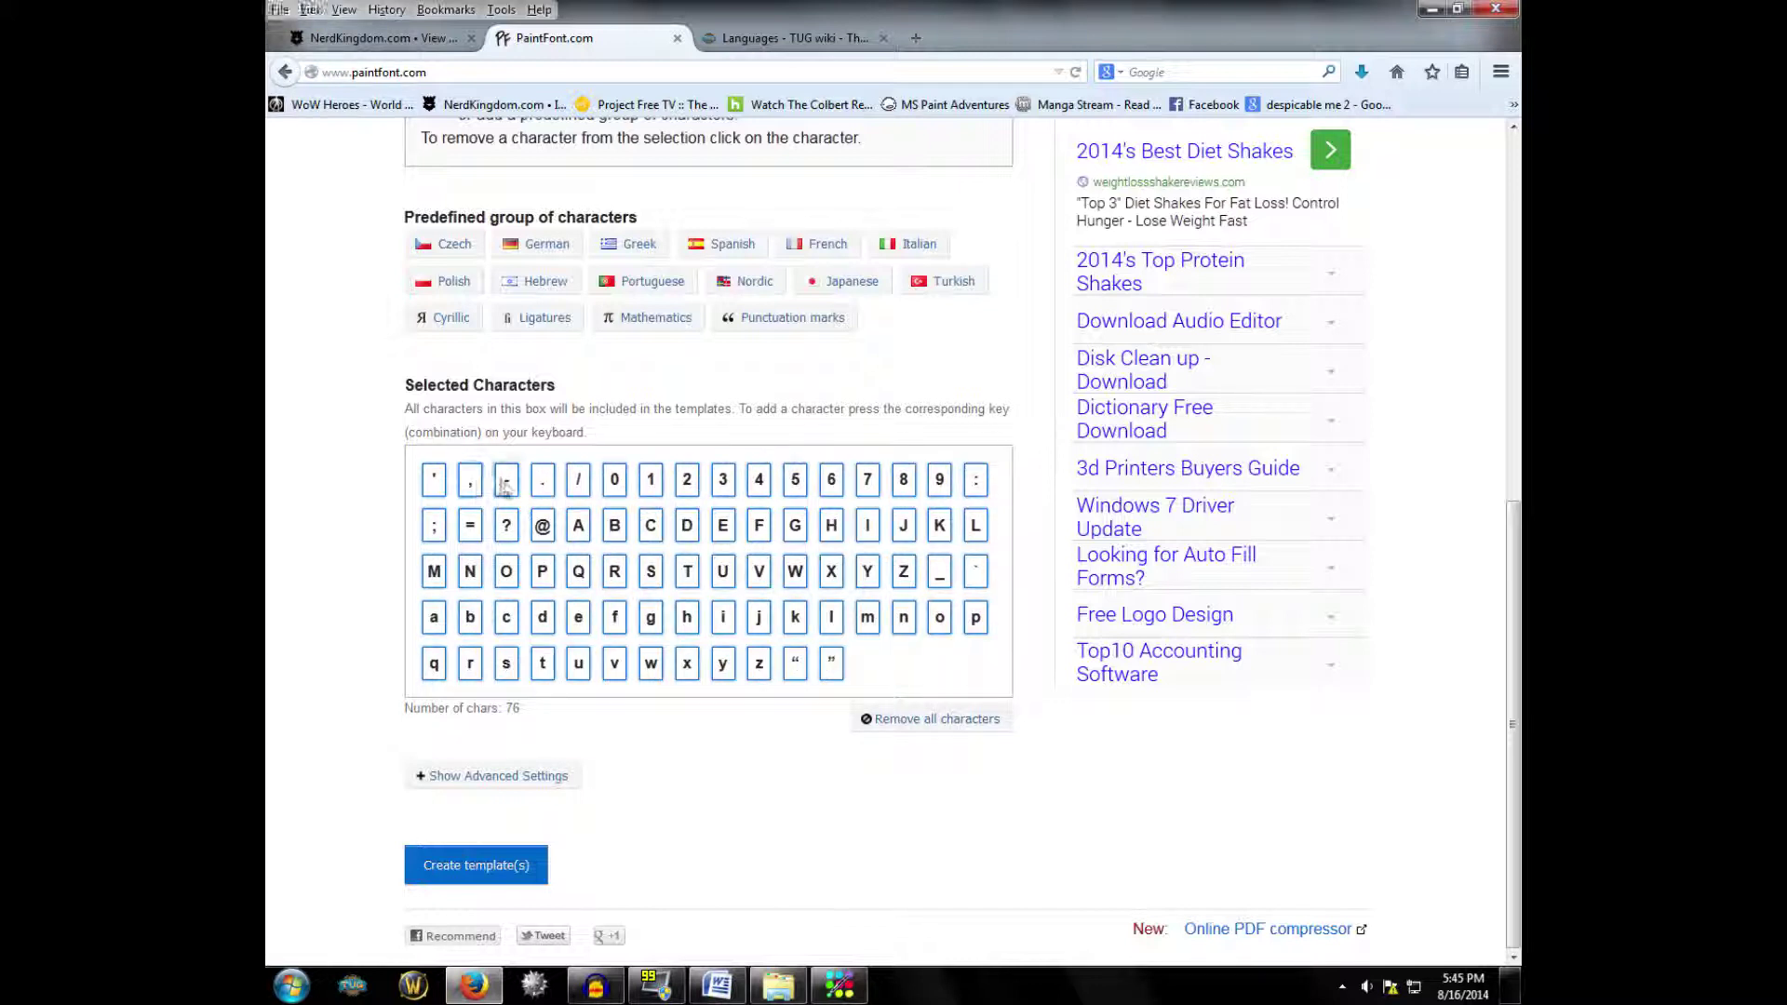
left_click(508, 482)
Remove the slash and all digits from 0 to 9 from the selected characters
left_click(539, 481)
left_click(540, 481)
left_click(539, 481)
left_click(540, 481)
left_click(540, 481)
left_click(540, 481)
left_click(540, 481)
left_click(539, 481)
left_click(540, 481)
left_click(540, 481)
left_click(540, 481)
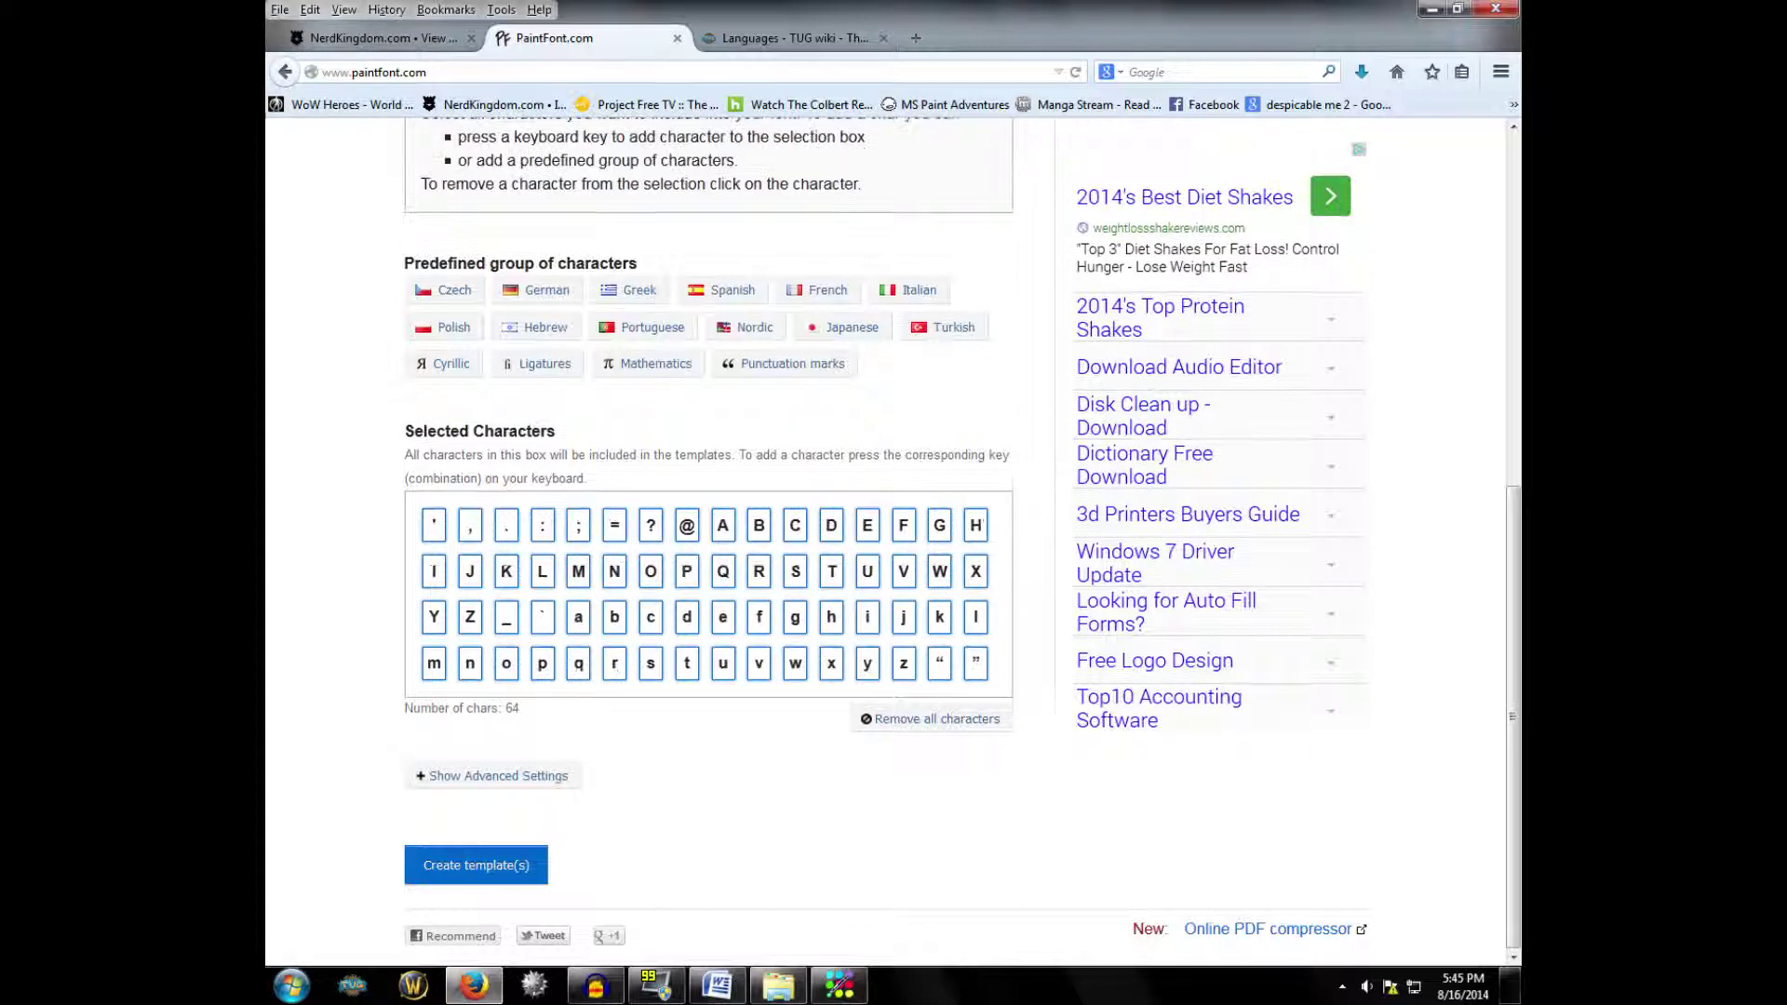
Remove the remaining symbols :, ;, =, ?, @, _, ` and both curly double quotes from the selected characters
left_click(551, 530)
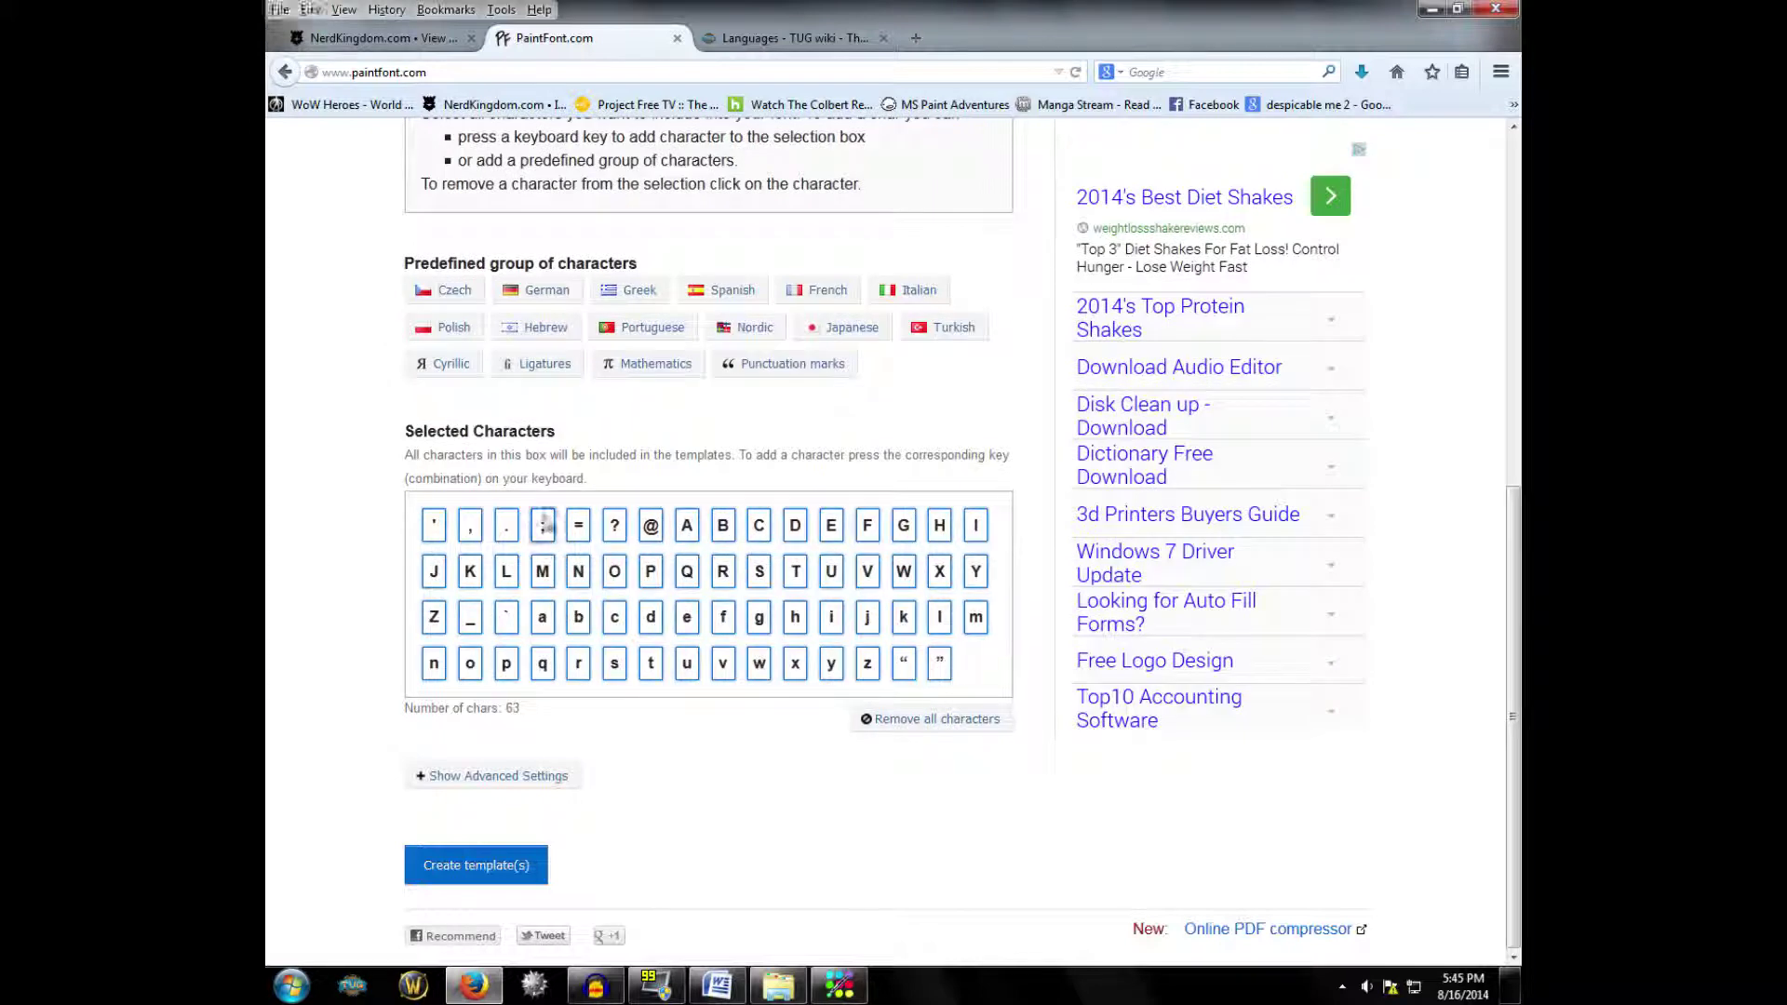
left_click(551, 530)
left_click(542, 527)
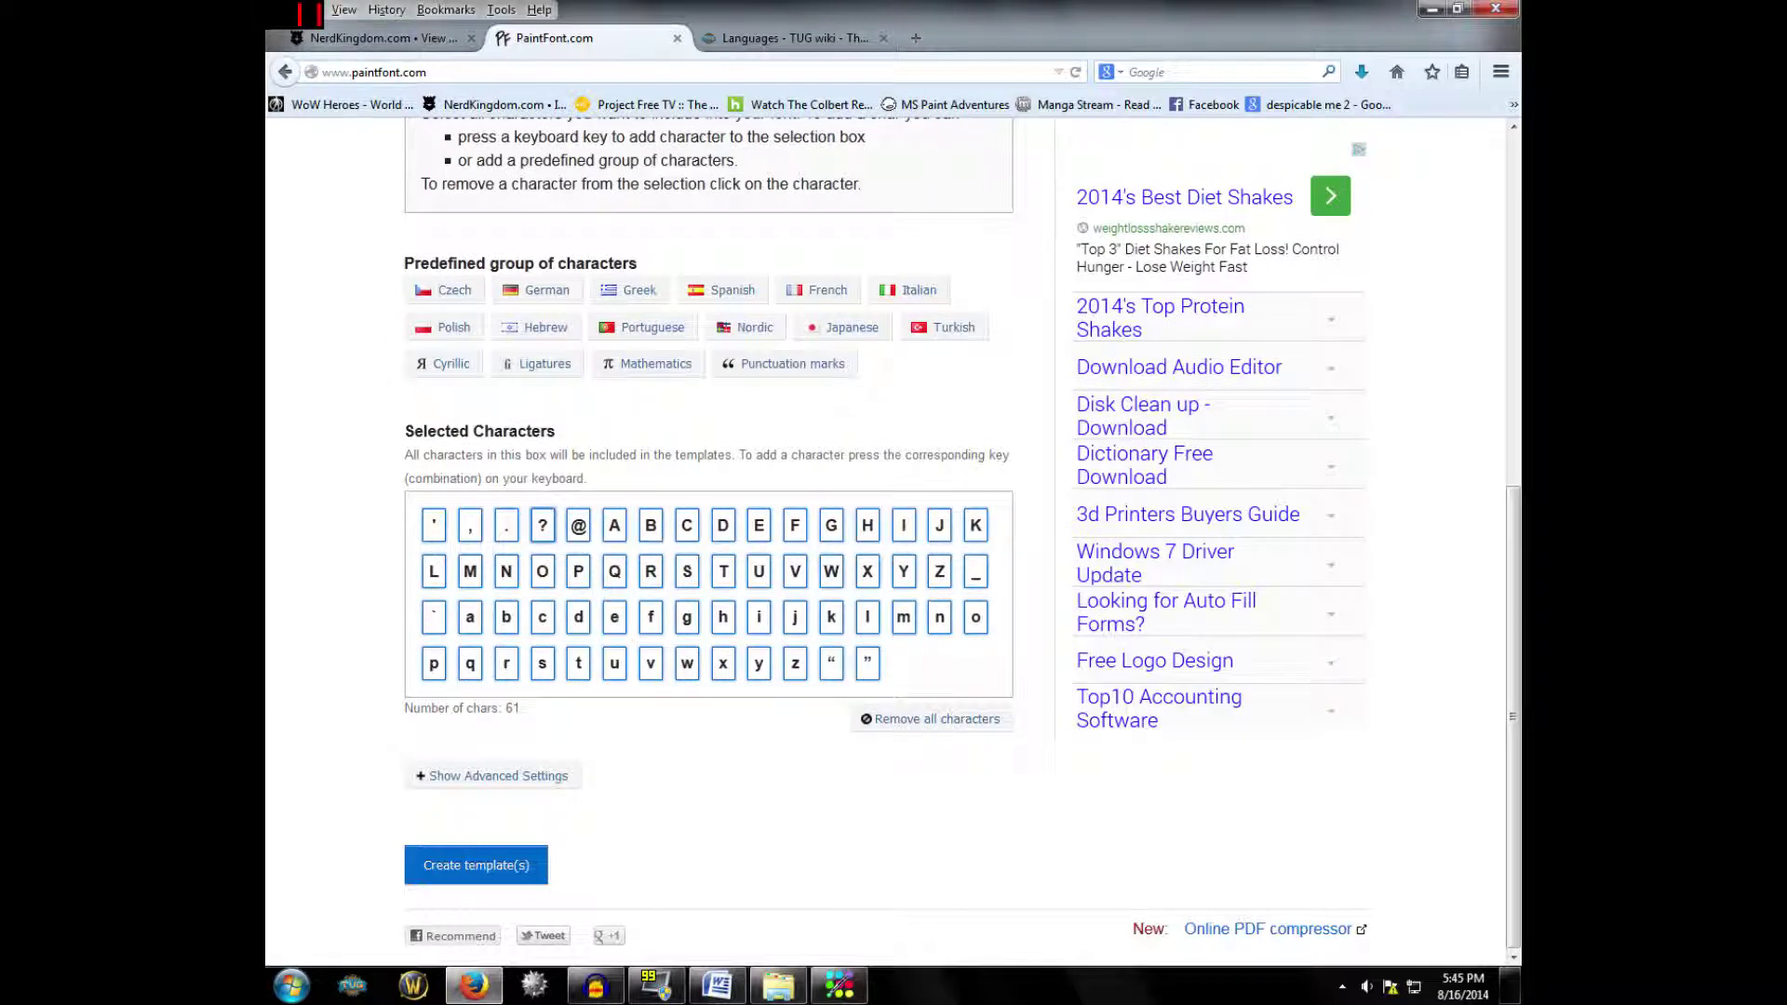
left_click(541, 527)
left_click(542, 526)
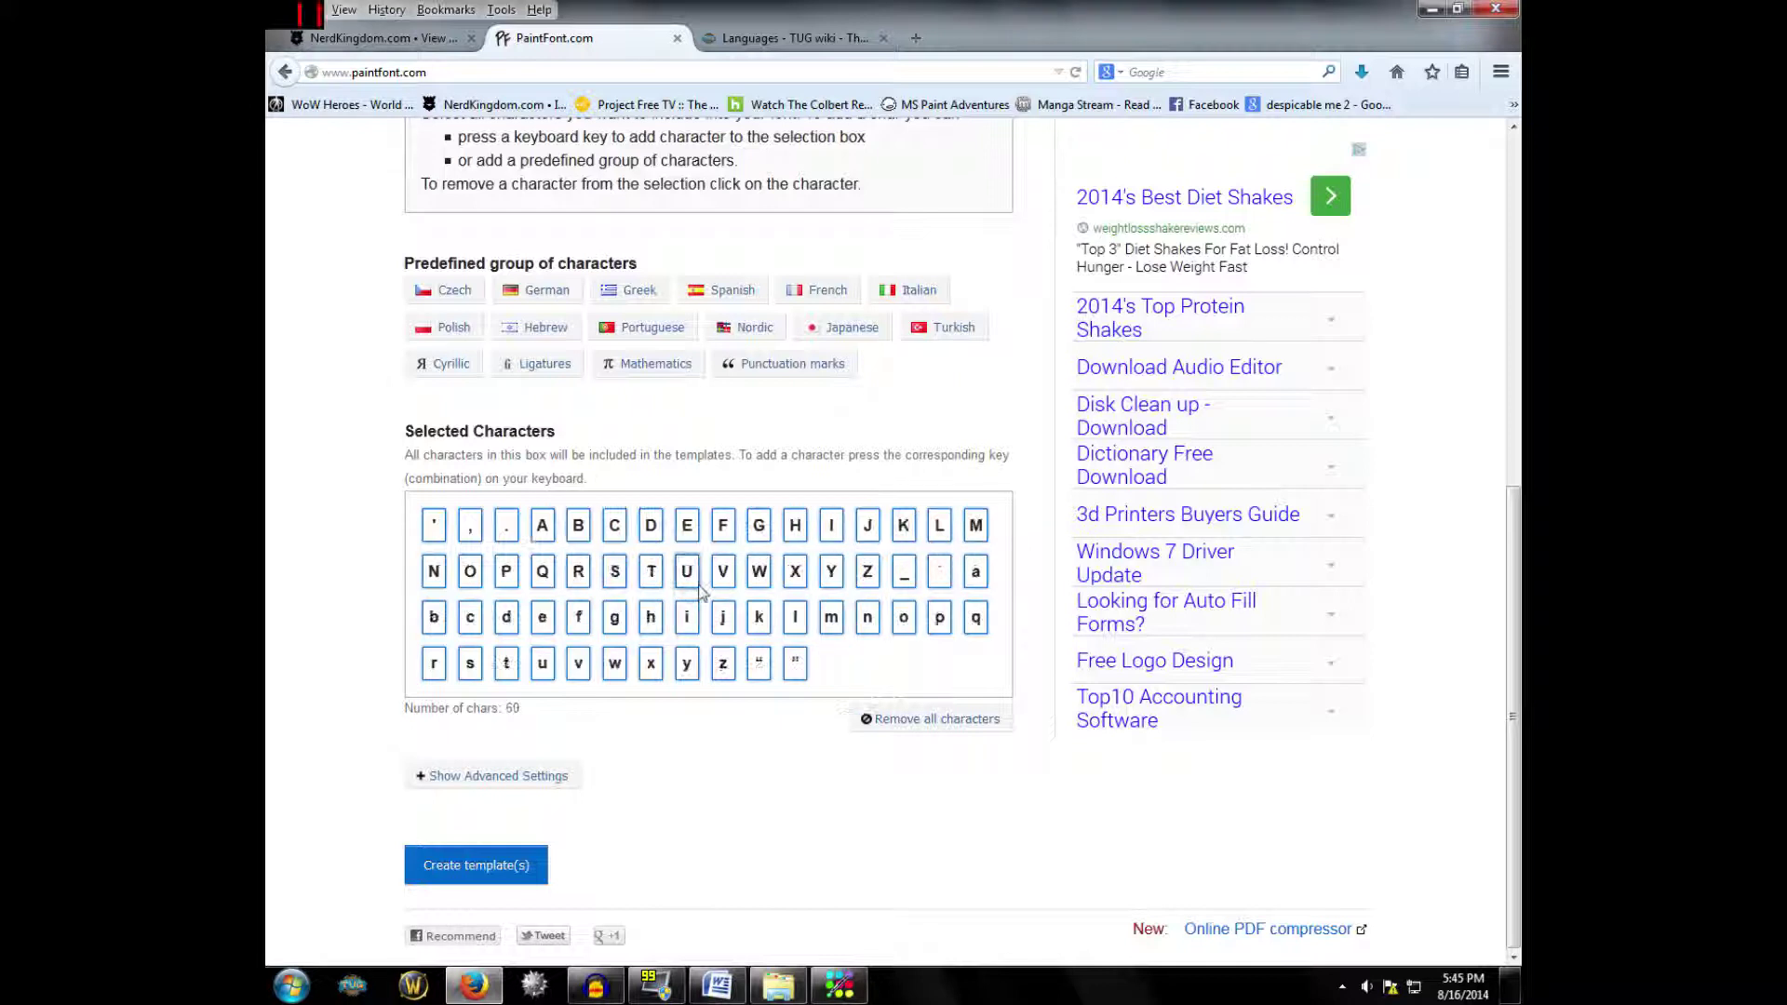
left_click(904, 571)
left_click(903, 572)
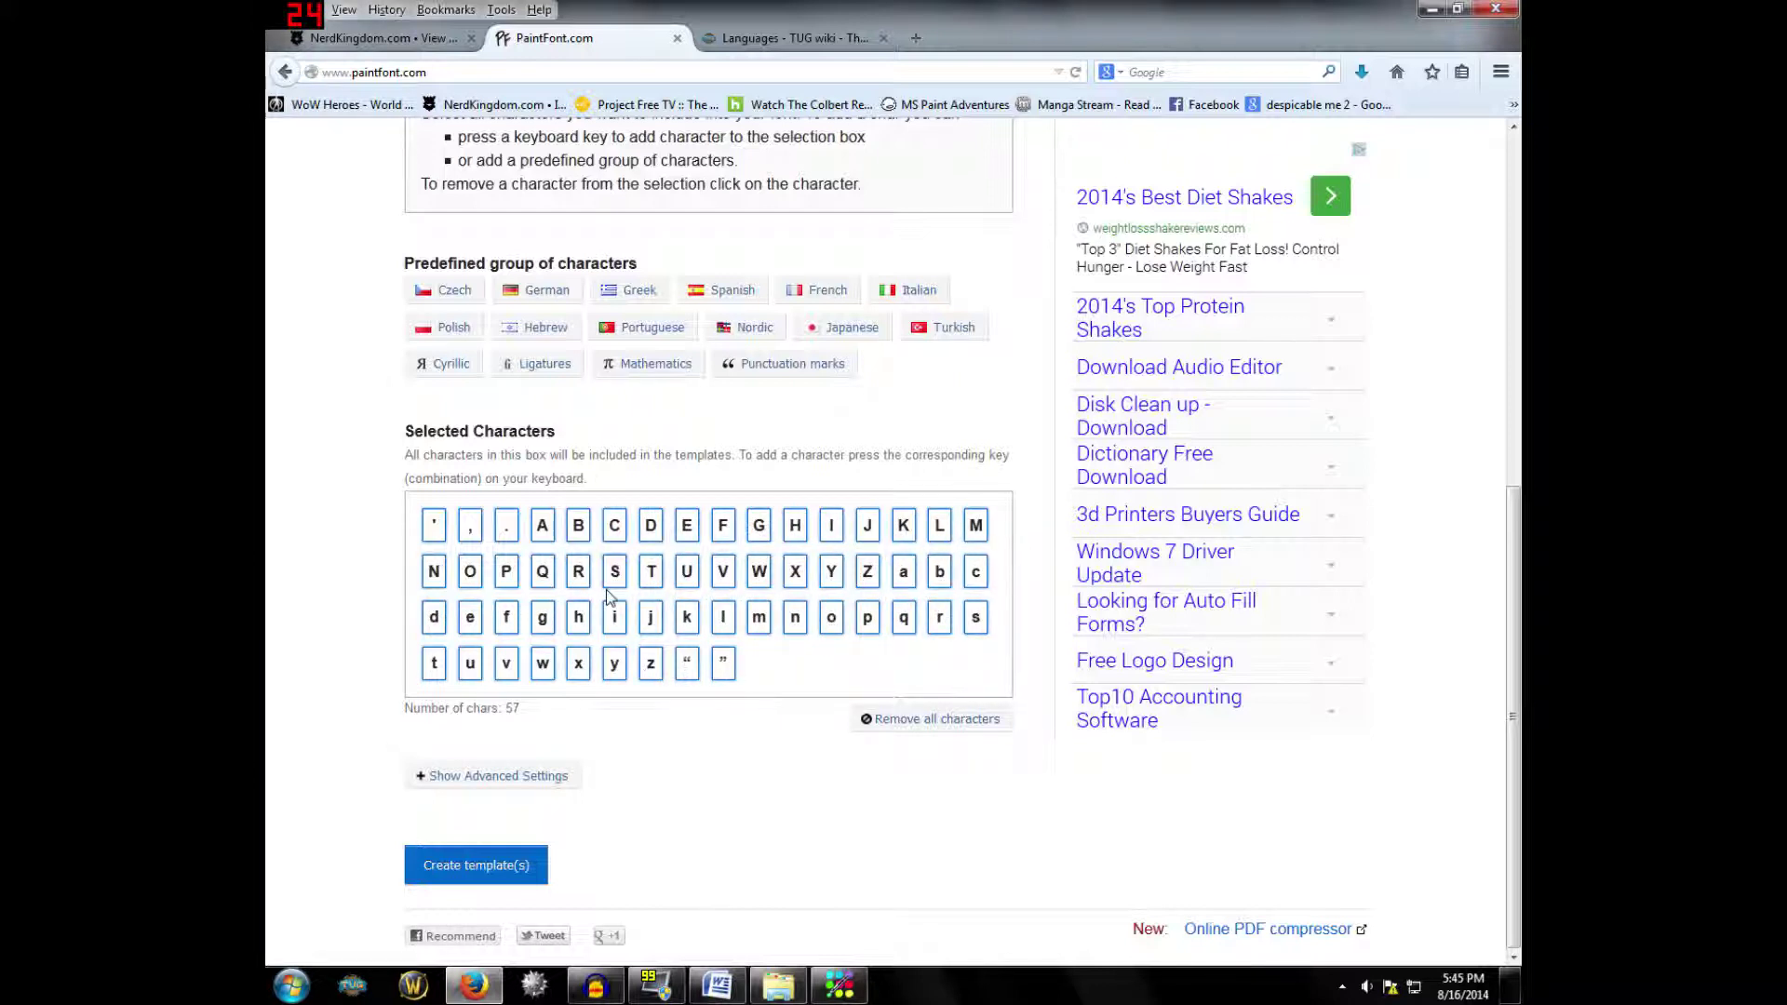
left_click(691, 668)
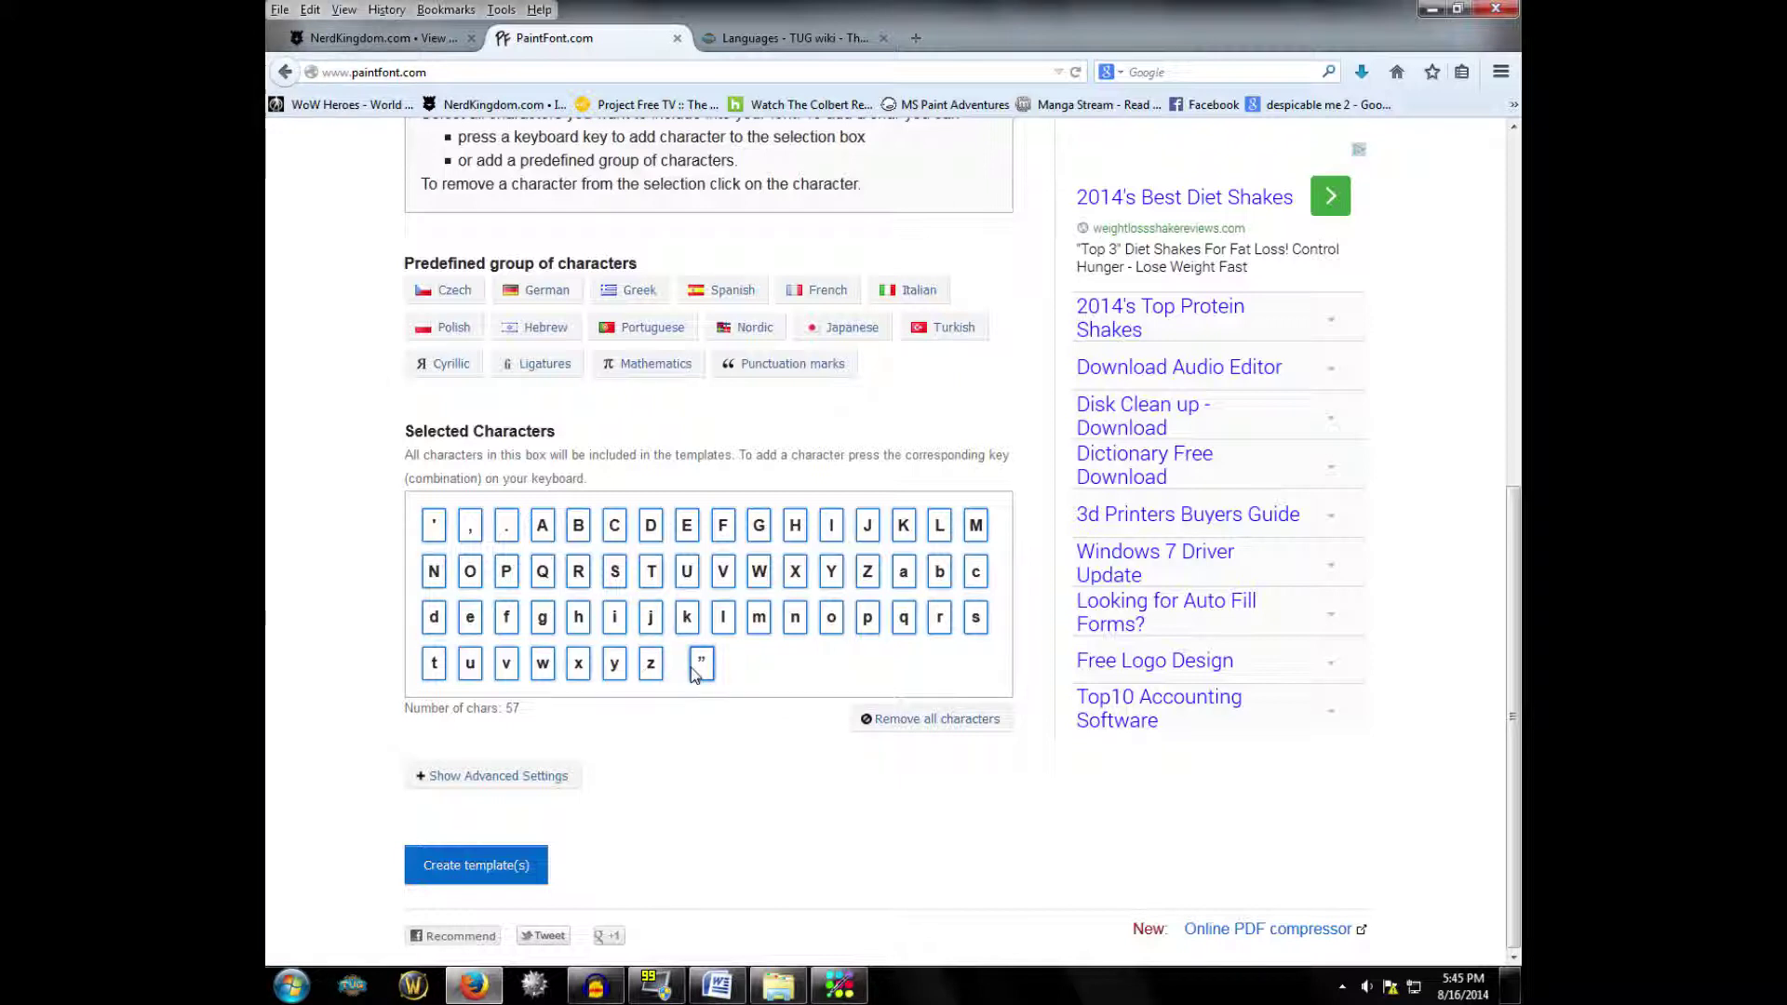
left_click(691, 668)
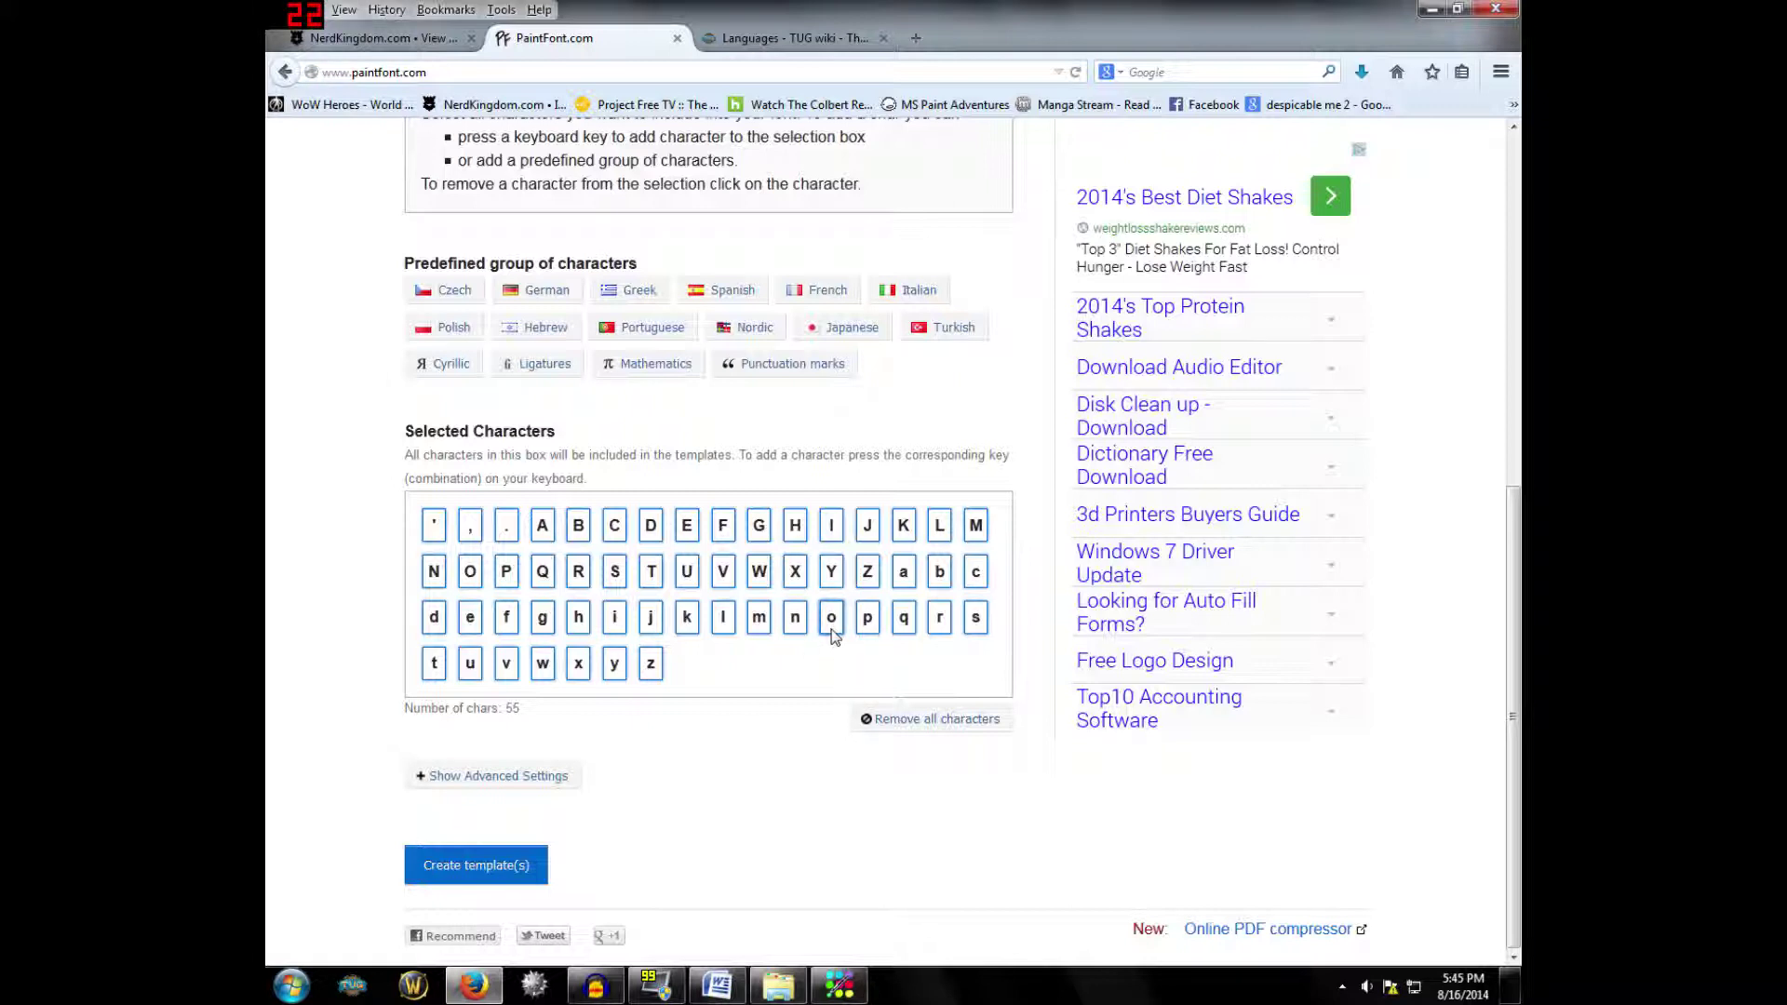
Remove the letters J, U and W in both uppercase and lowercase from the selected characters
left_click(867, 525)
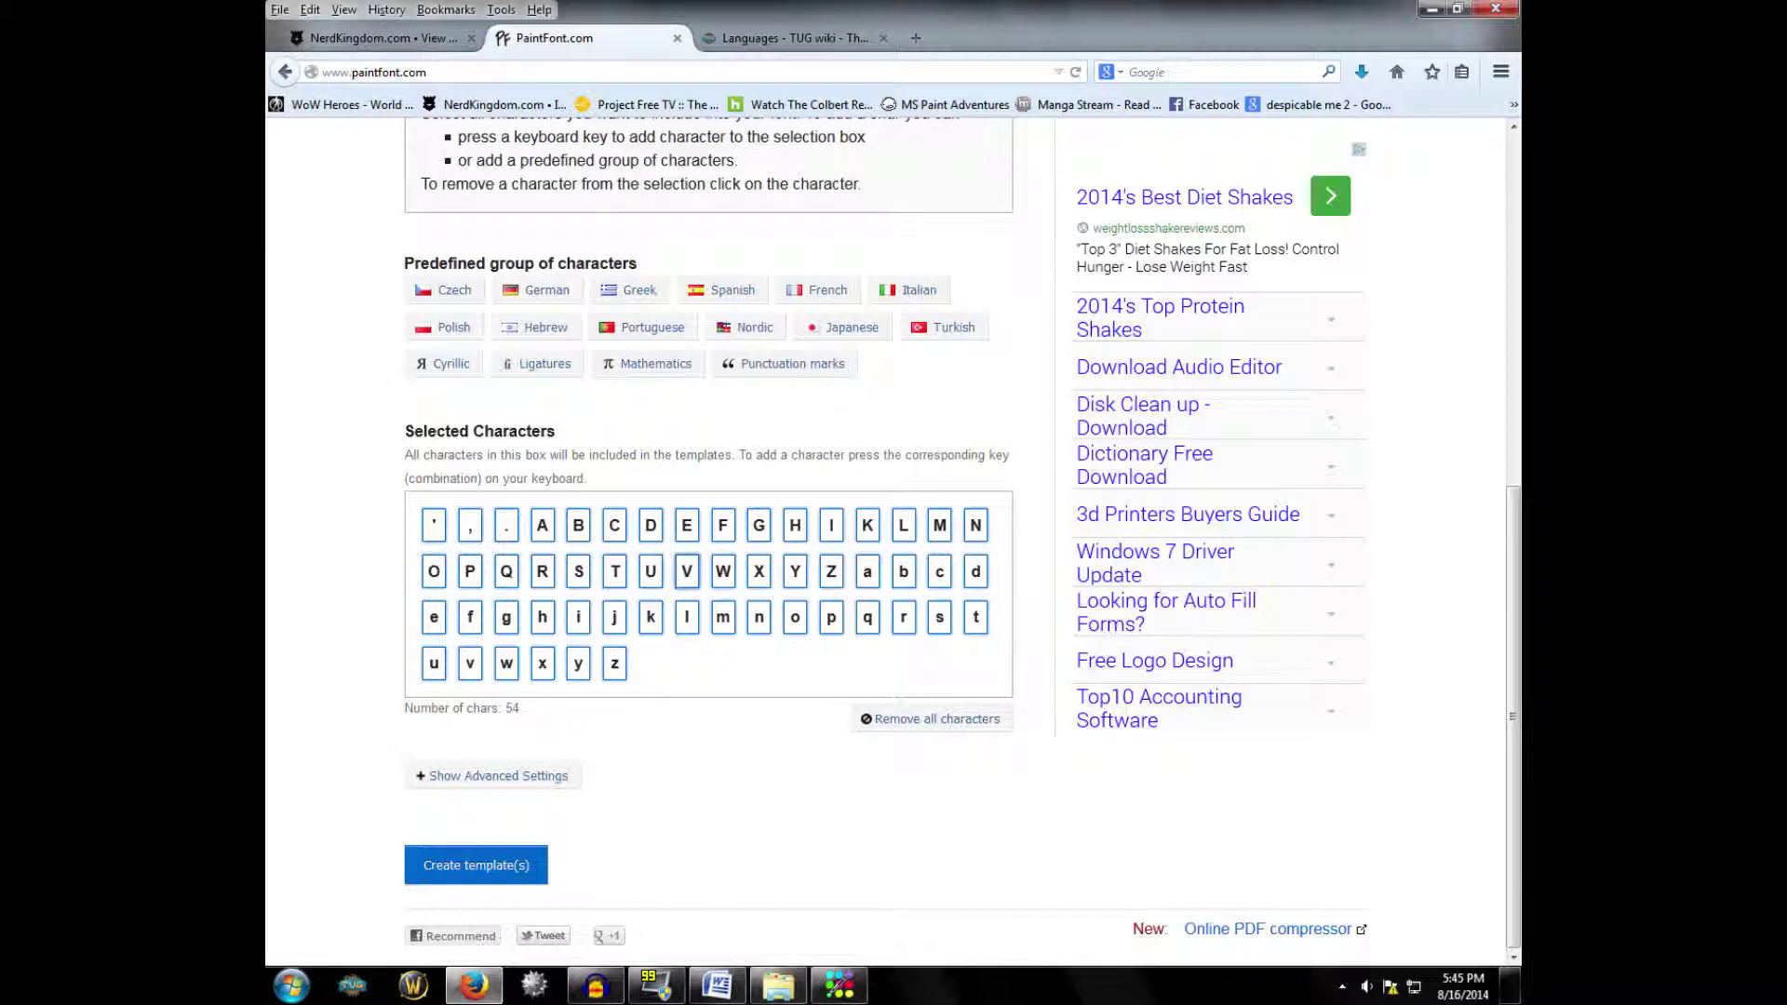
left_click(661, 581)
left_click(688, 572)
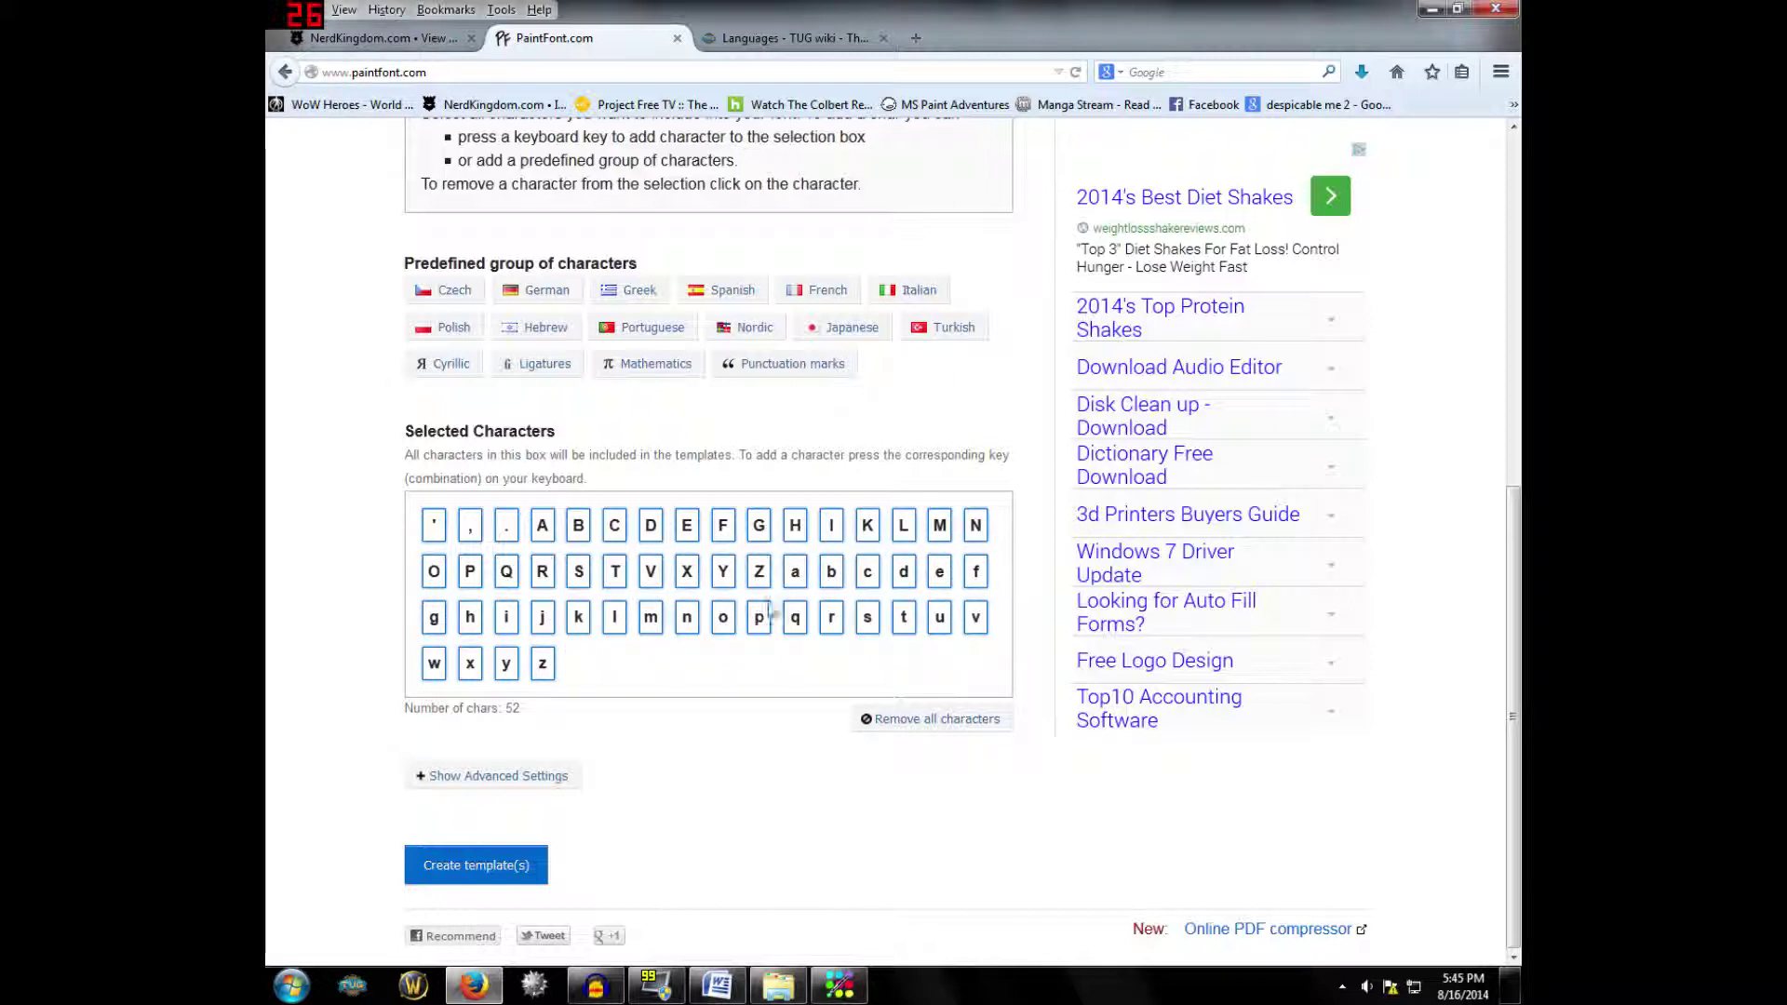
left_click(539, 619)
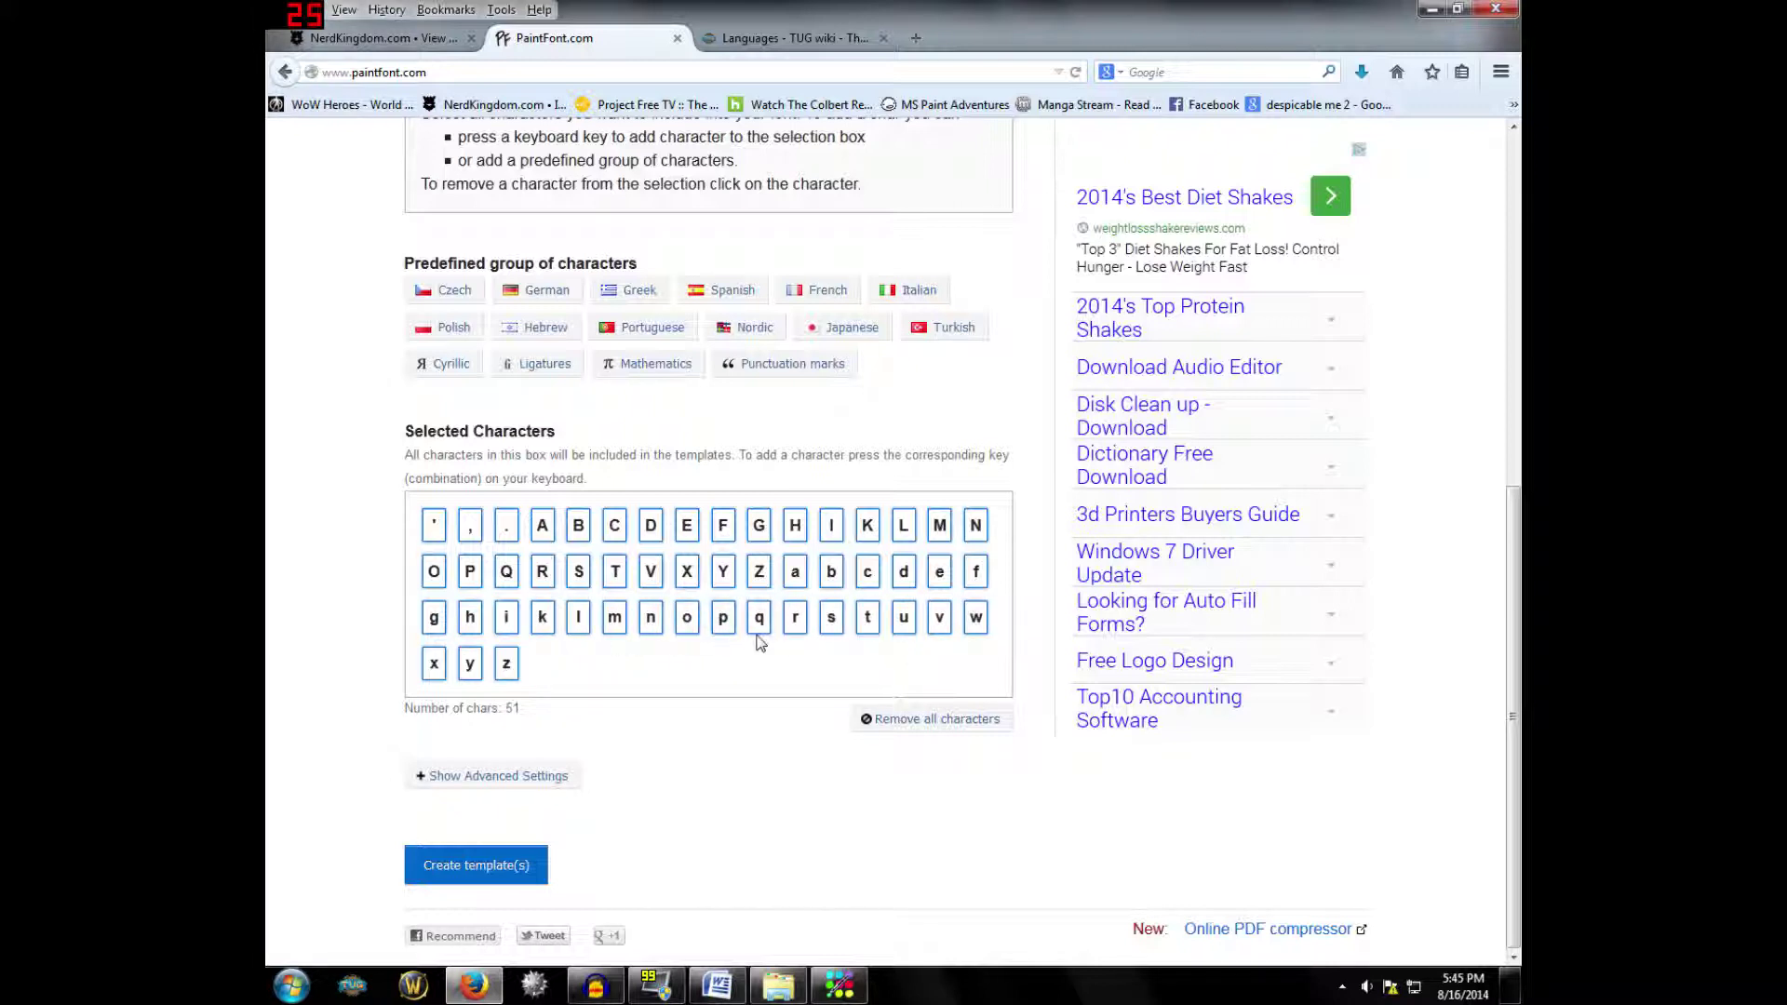
left_click(905, 626)
left_click(939, 619)
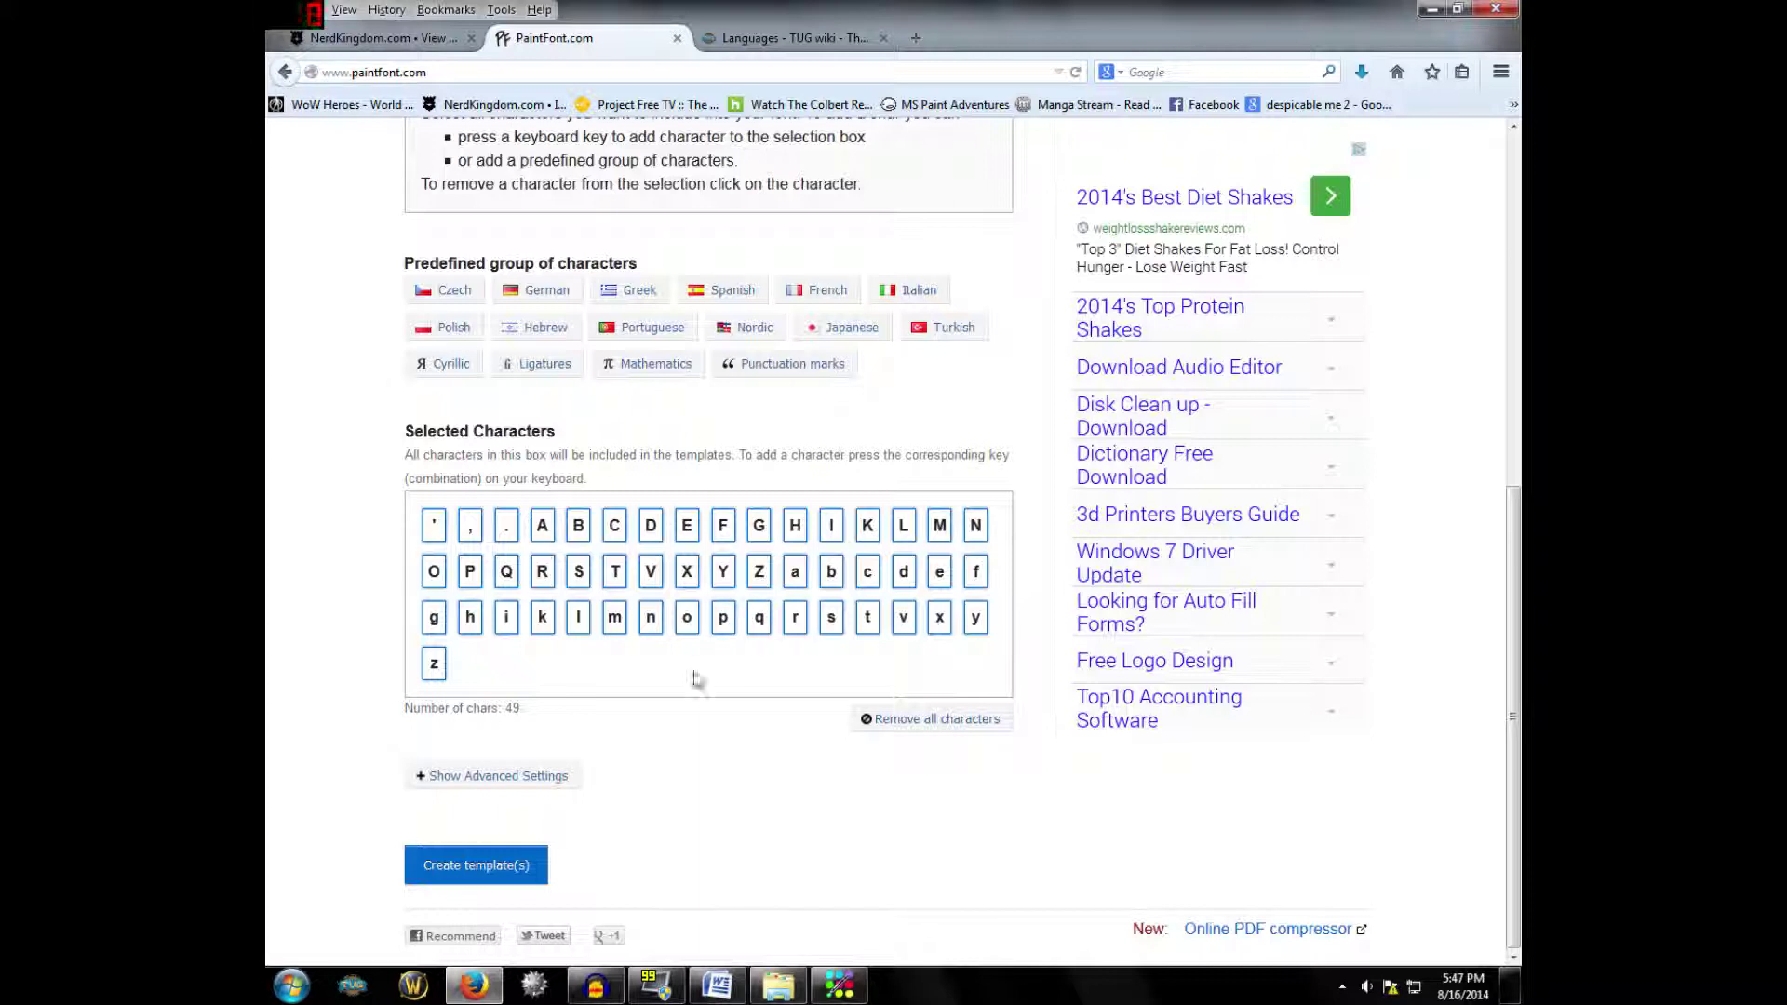
Create the font template from the selected characters and open the resulting PDF with Adobe Reader
left_click(504, 880)
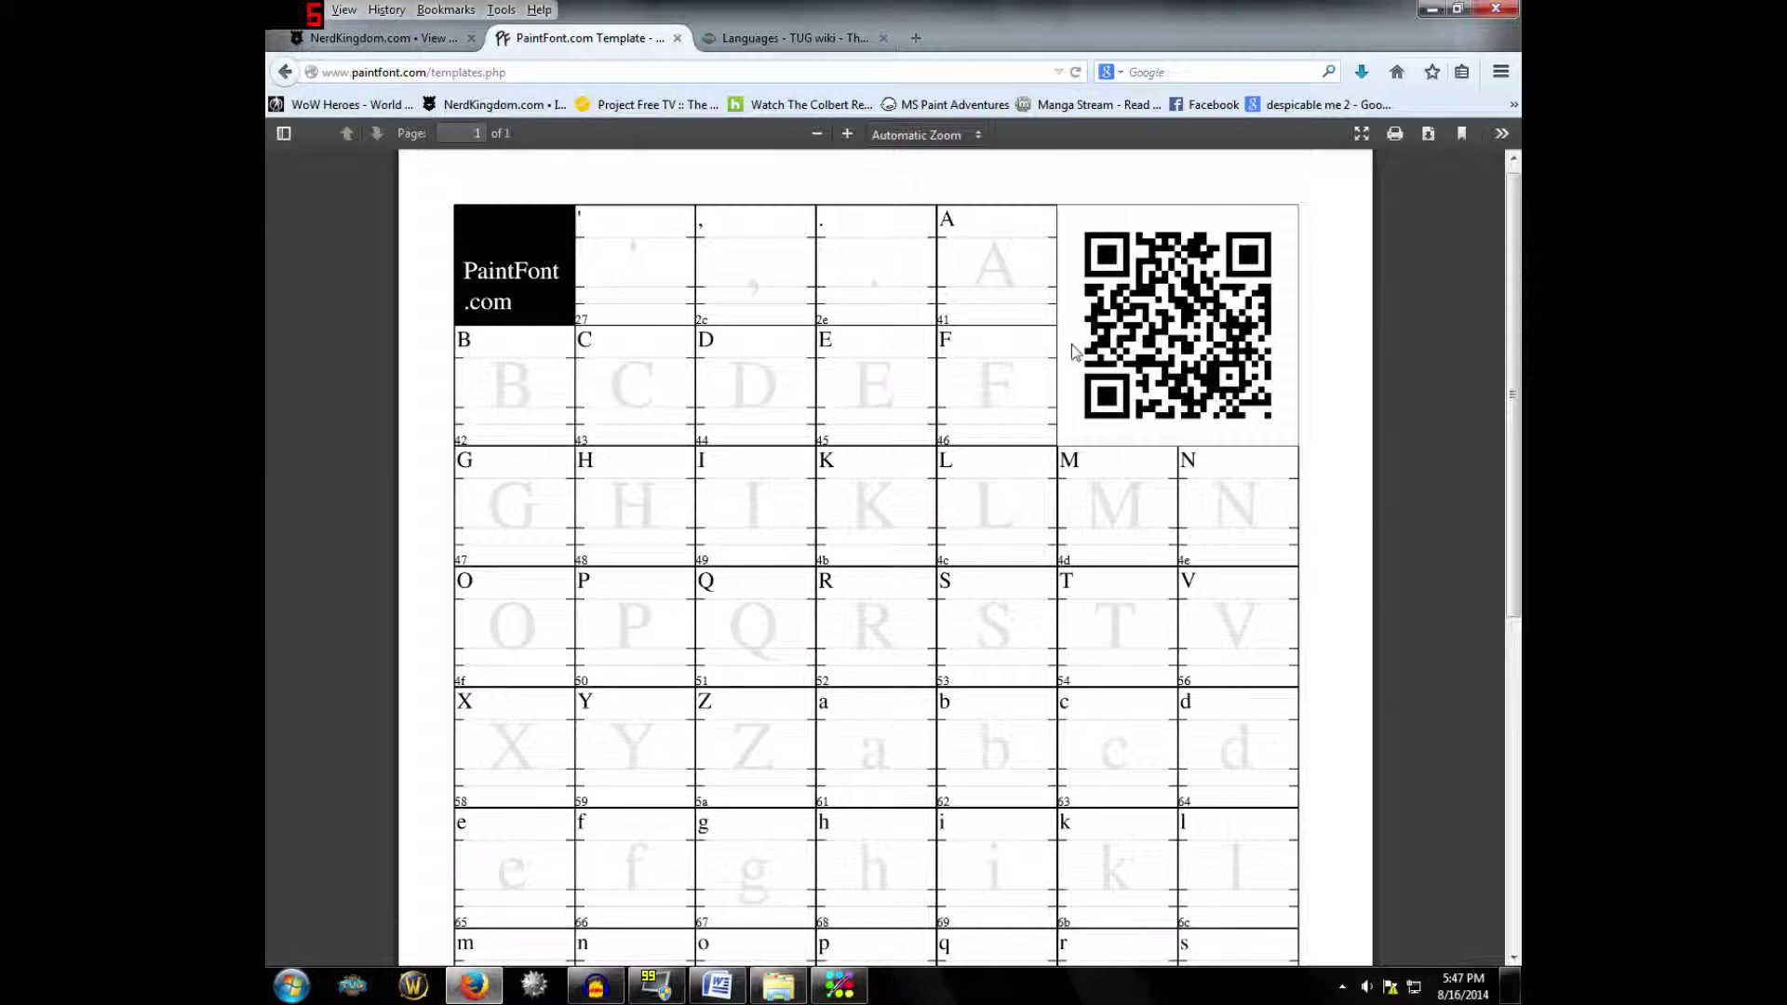
left_click(1430, 135)
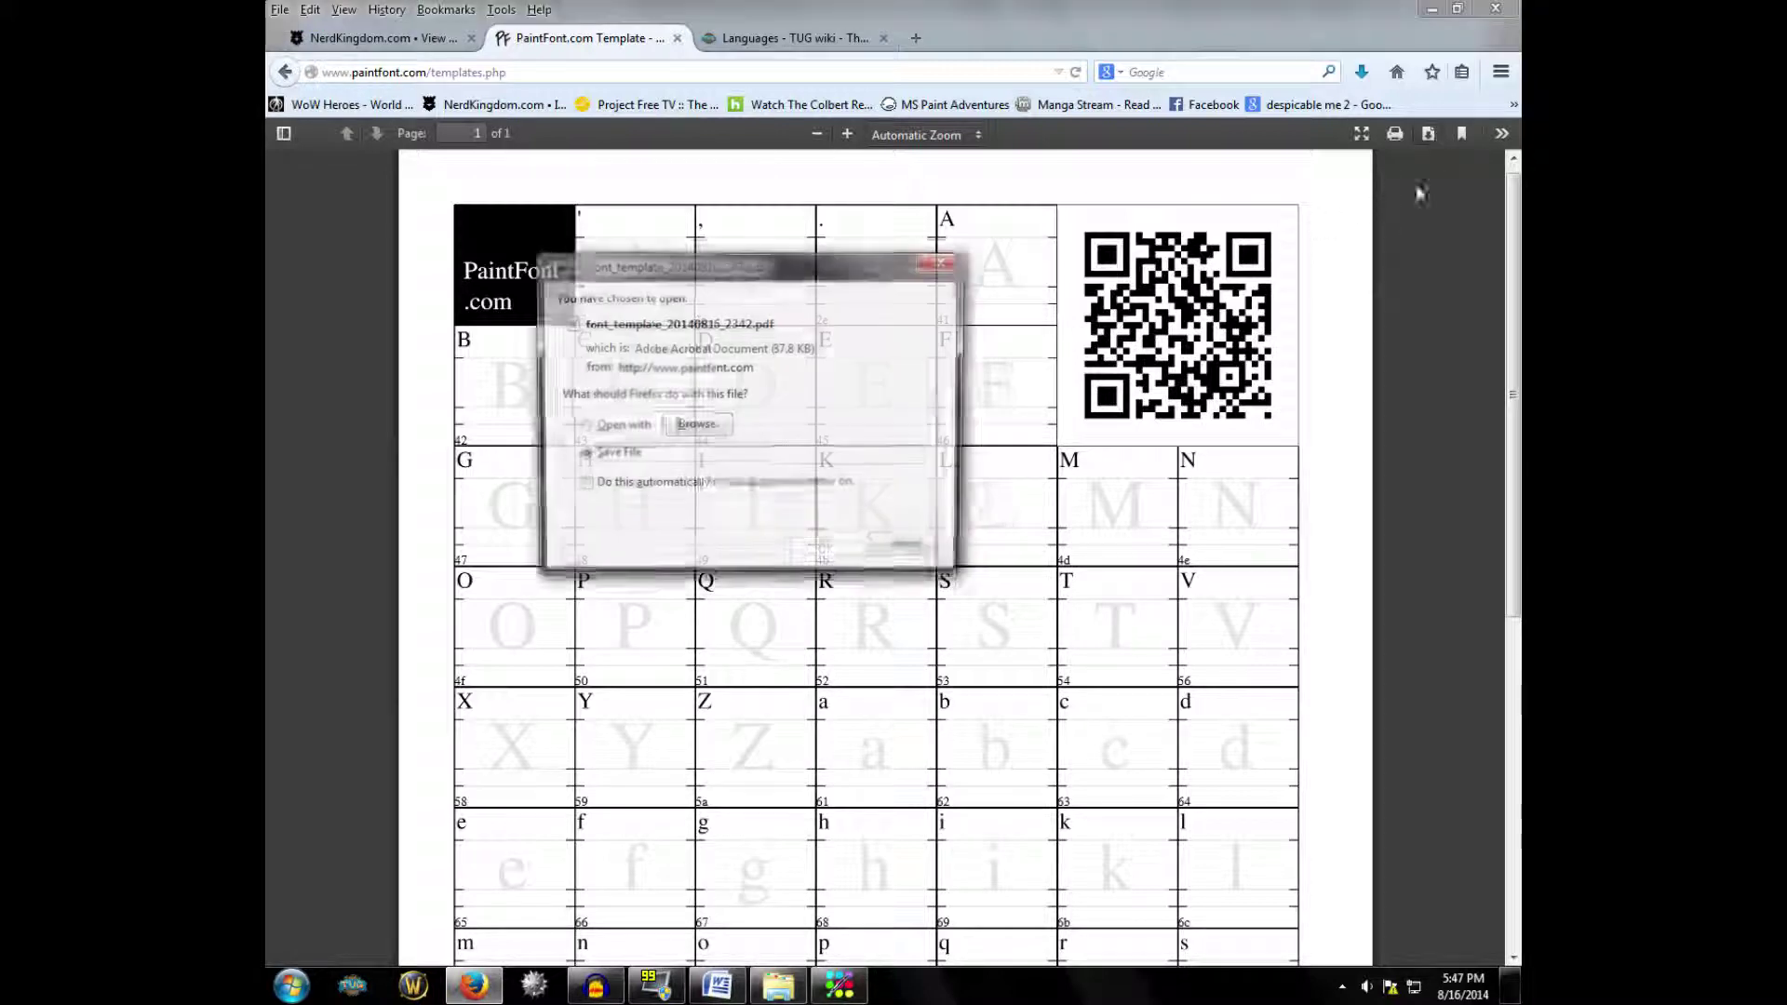
left_click(580, 429)
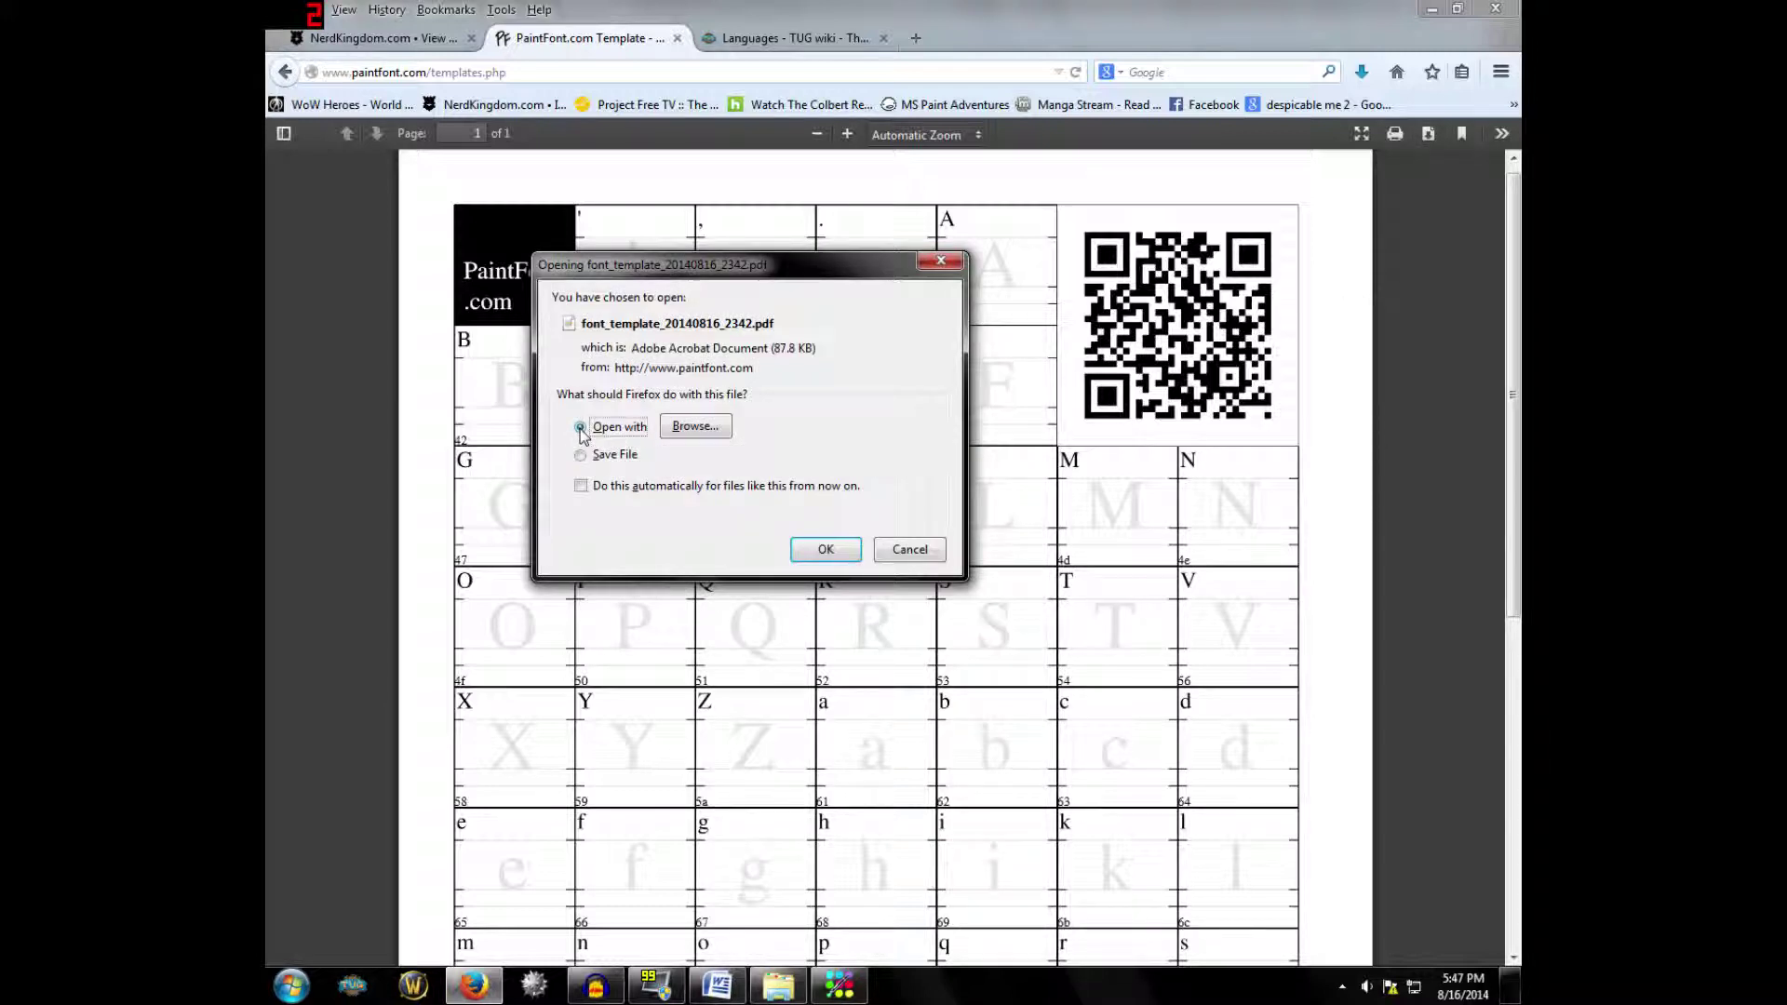
left_click(684, 430)
left_click(687, 354)
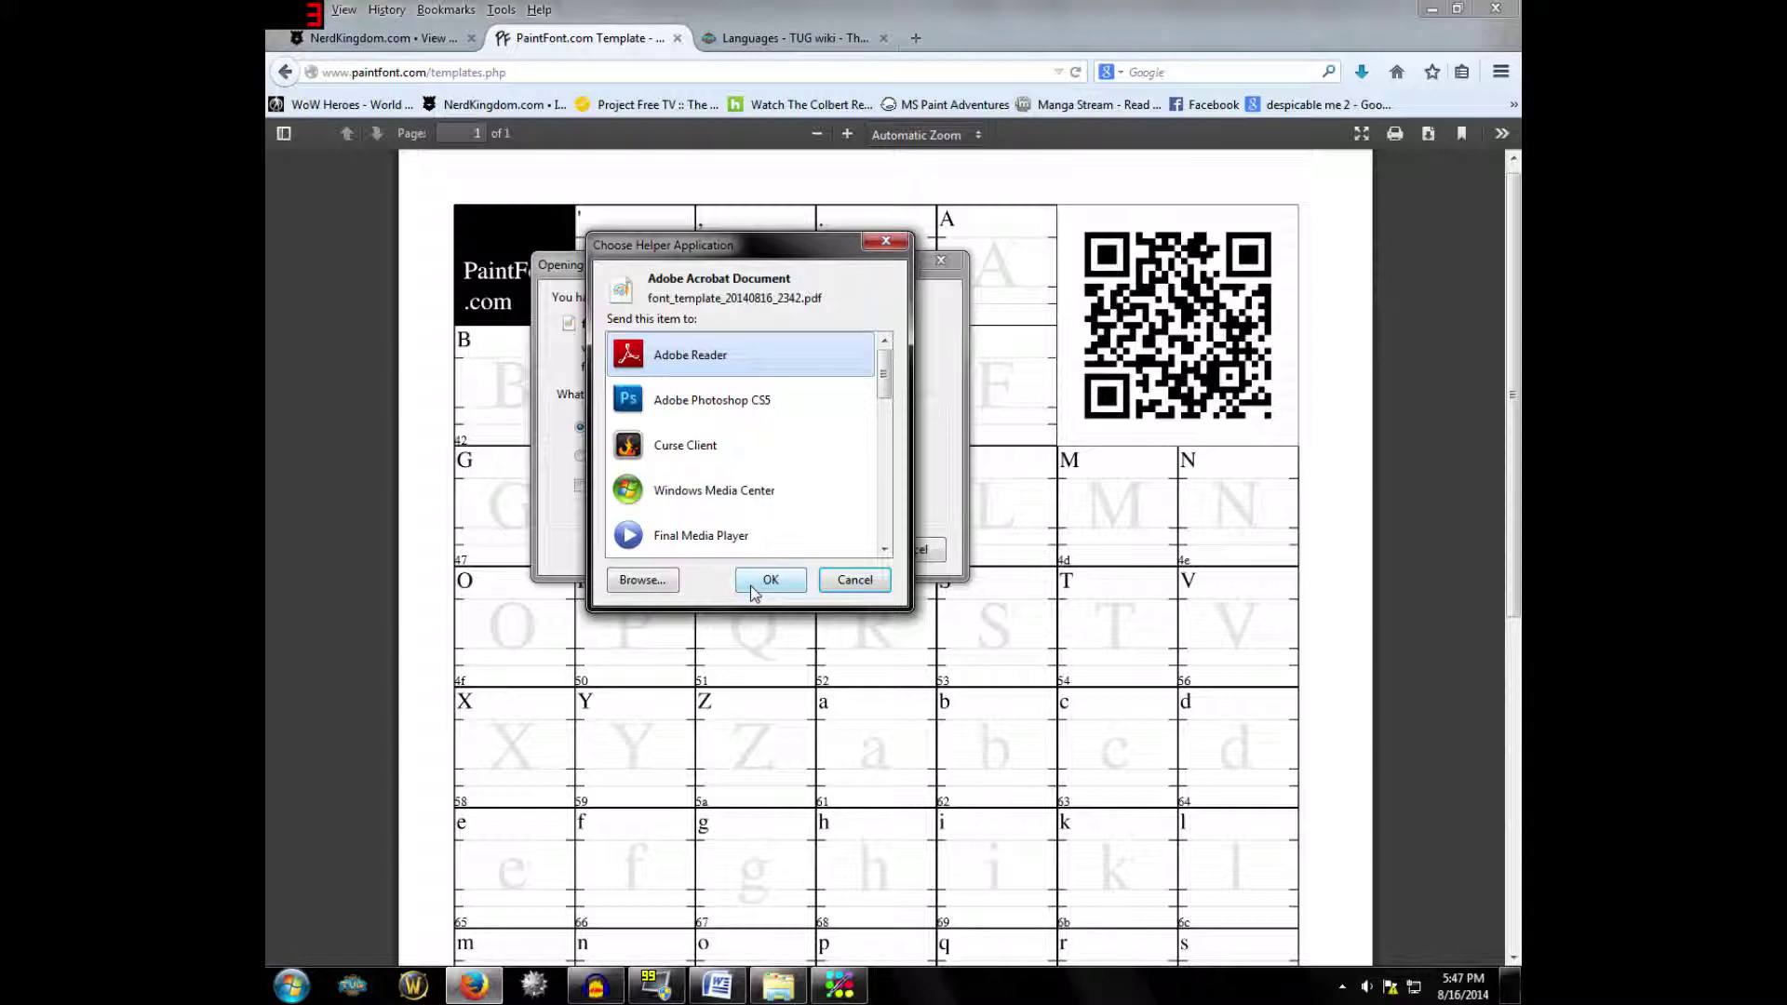
left_click(765, 594)
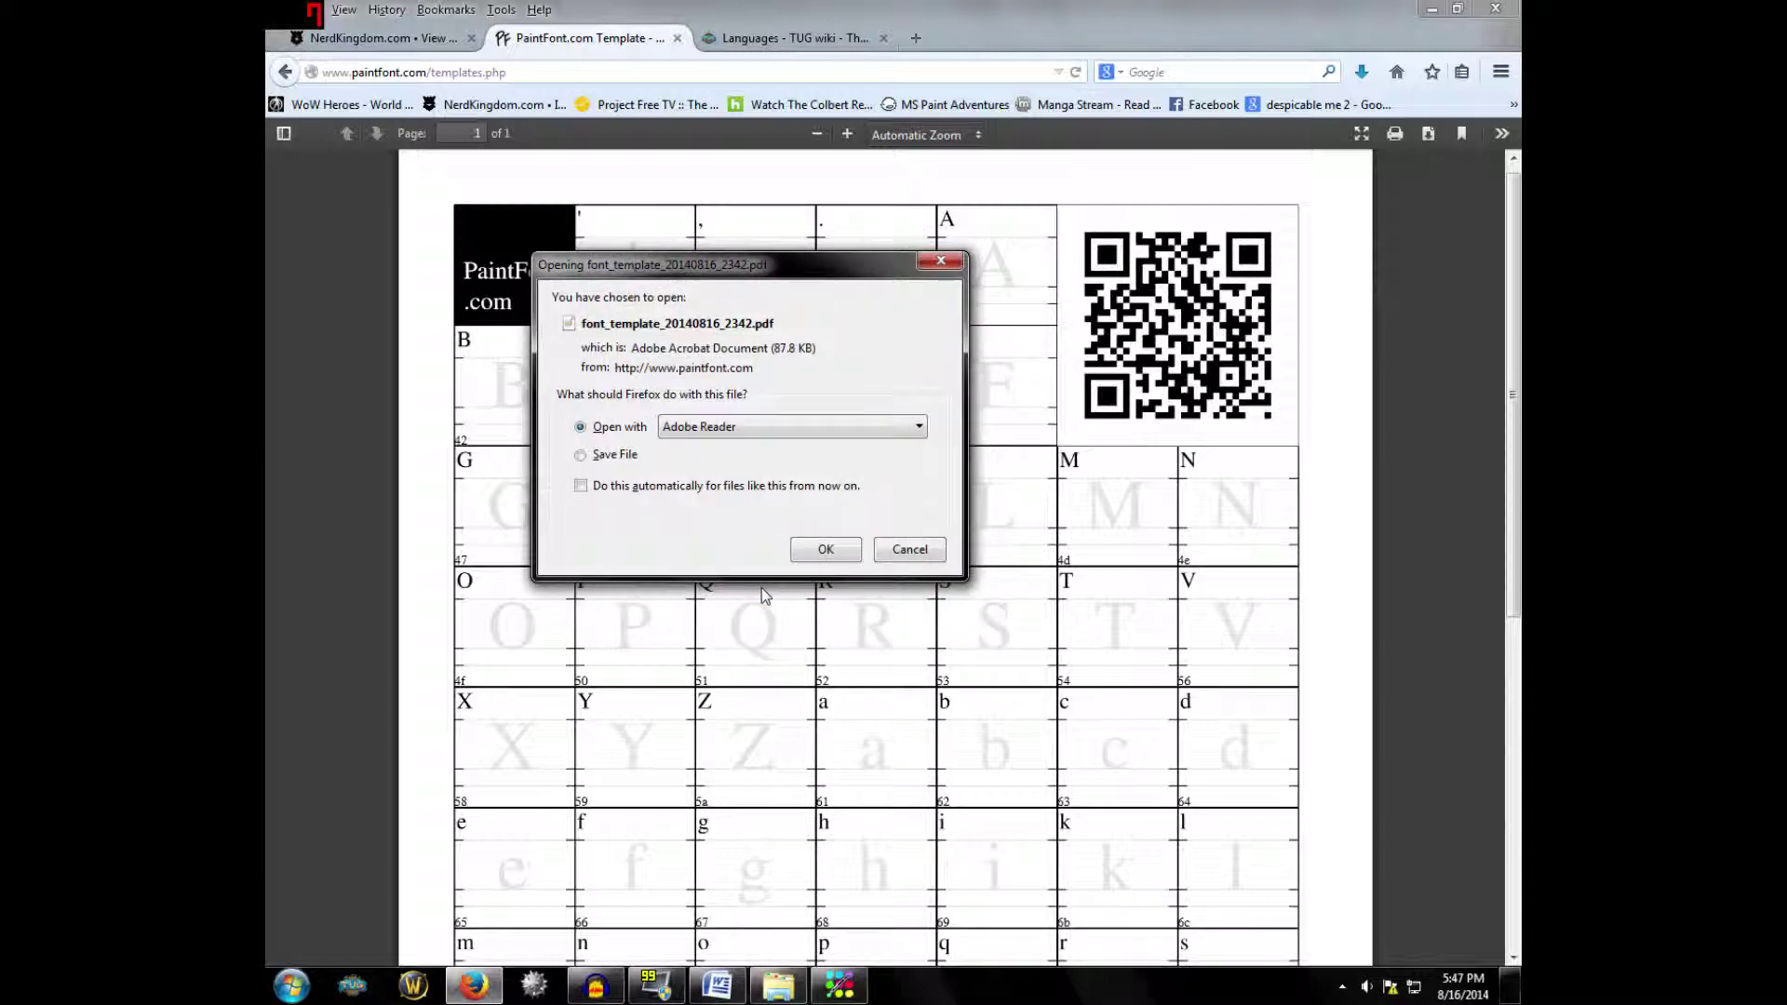
left_click(811, 556)
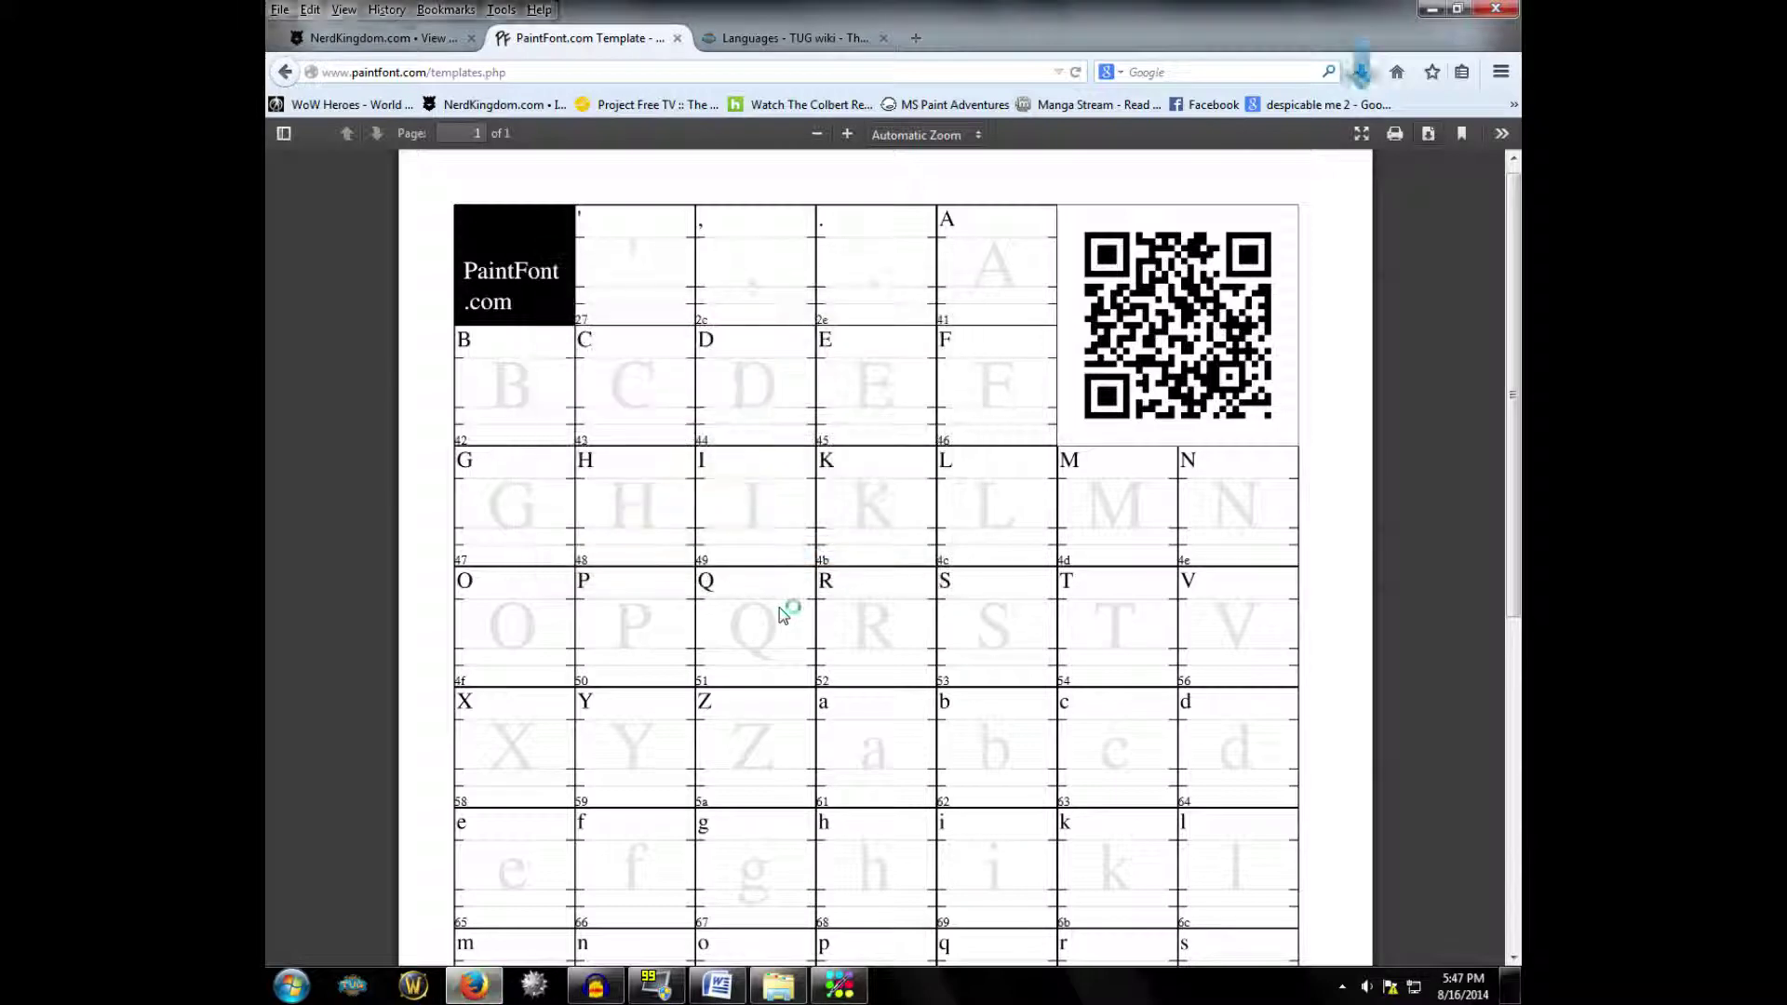
Look over the file saving options for the template PDF and close Adobe Reader
left_click(280, 37)
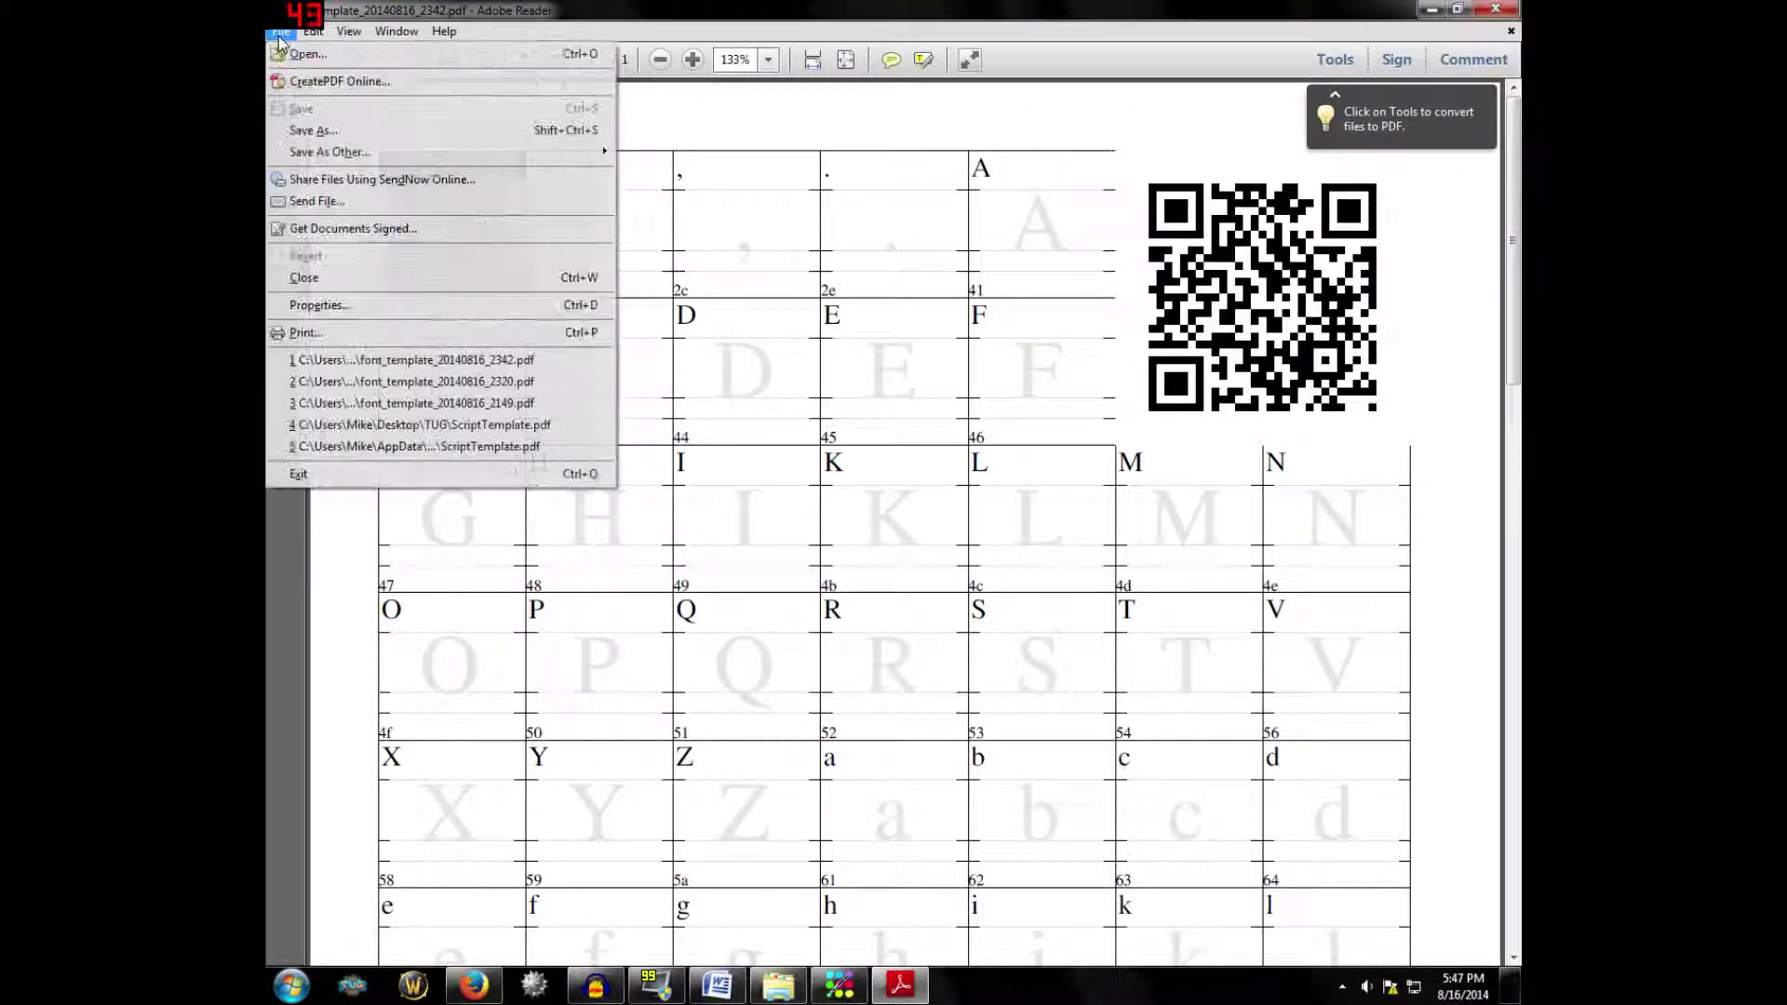
left_click(282, 30)
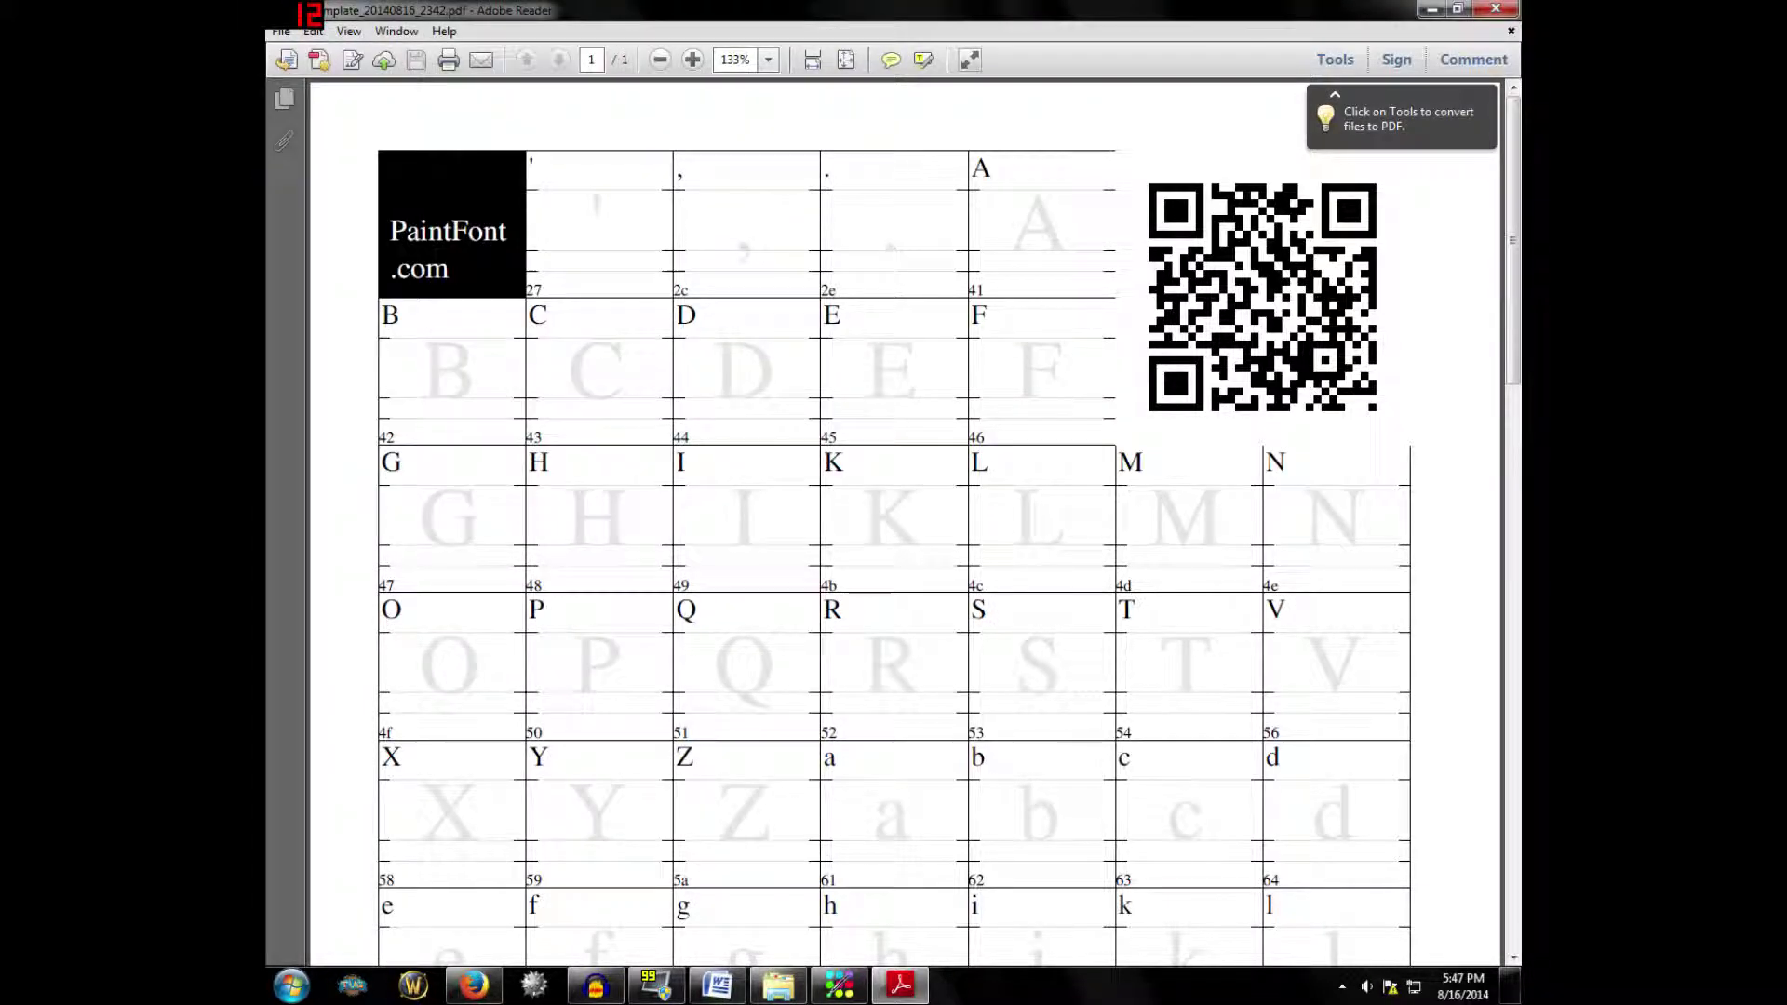
left_click(285, 33)
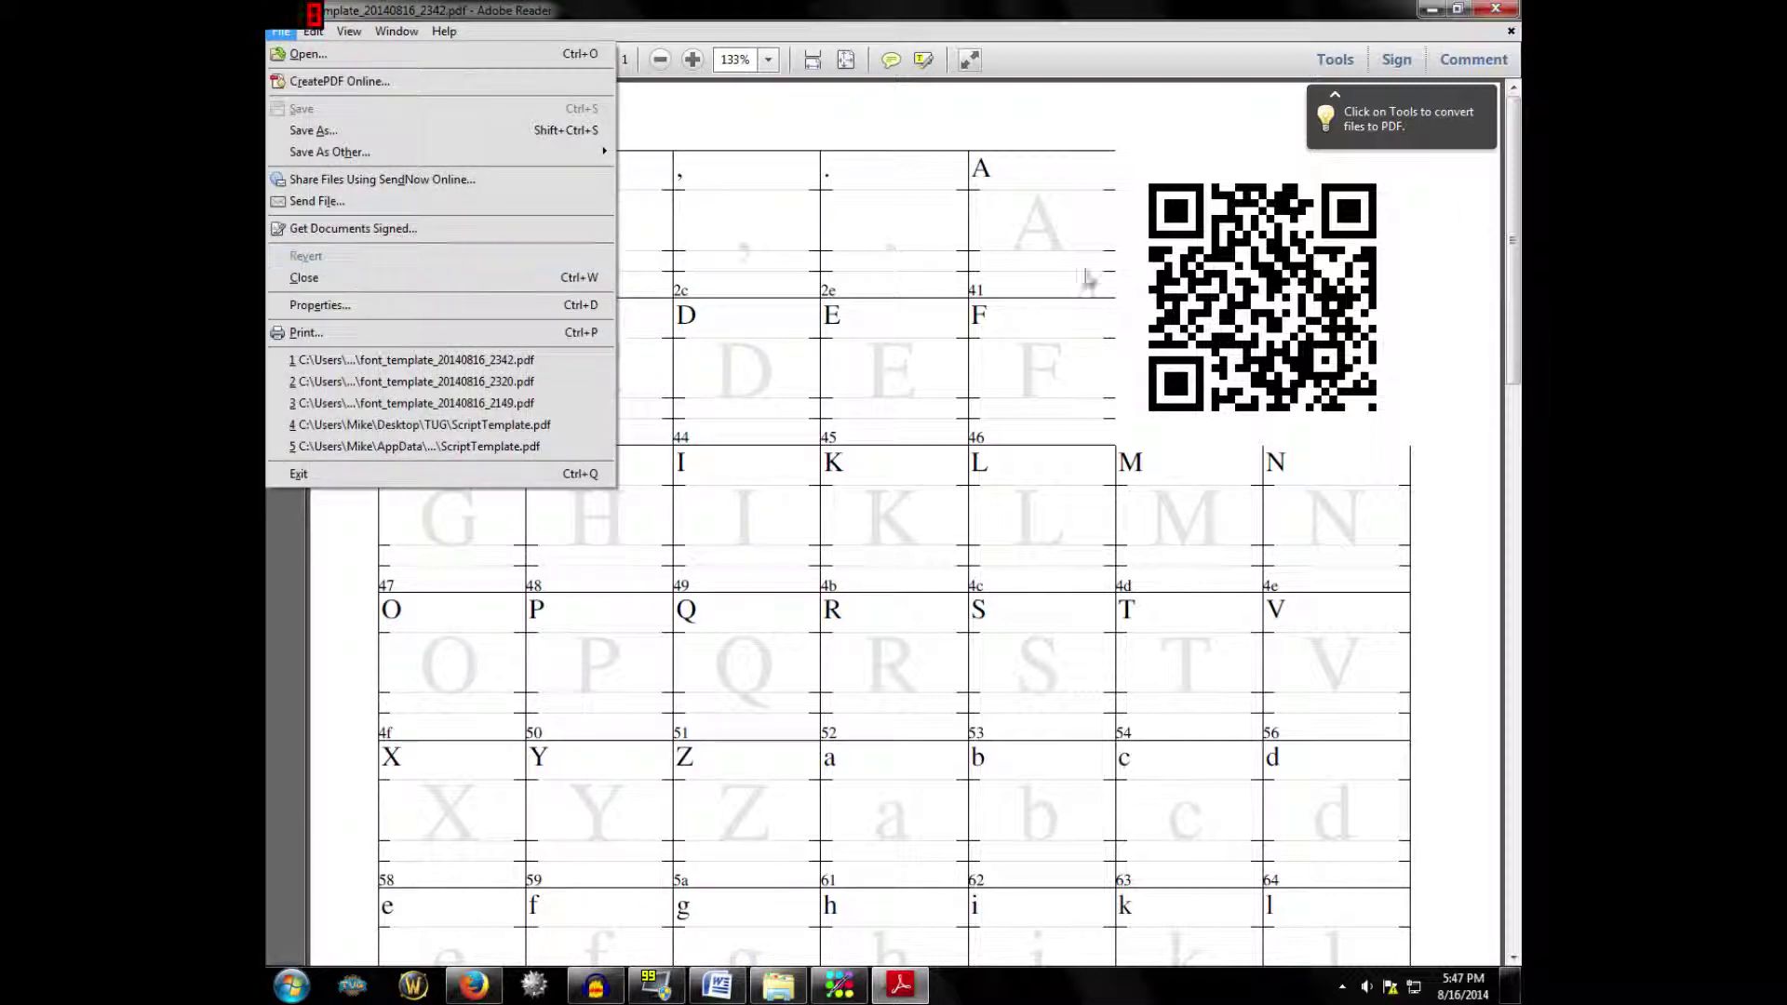
left_click(1415, 28)
left_click(1503, 16)
Open Blank Template.jpg from the Rune Font folder in Paint with the whole template page in view
left_click(778, 985)
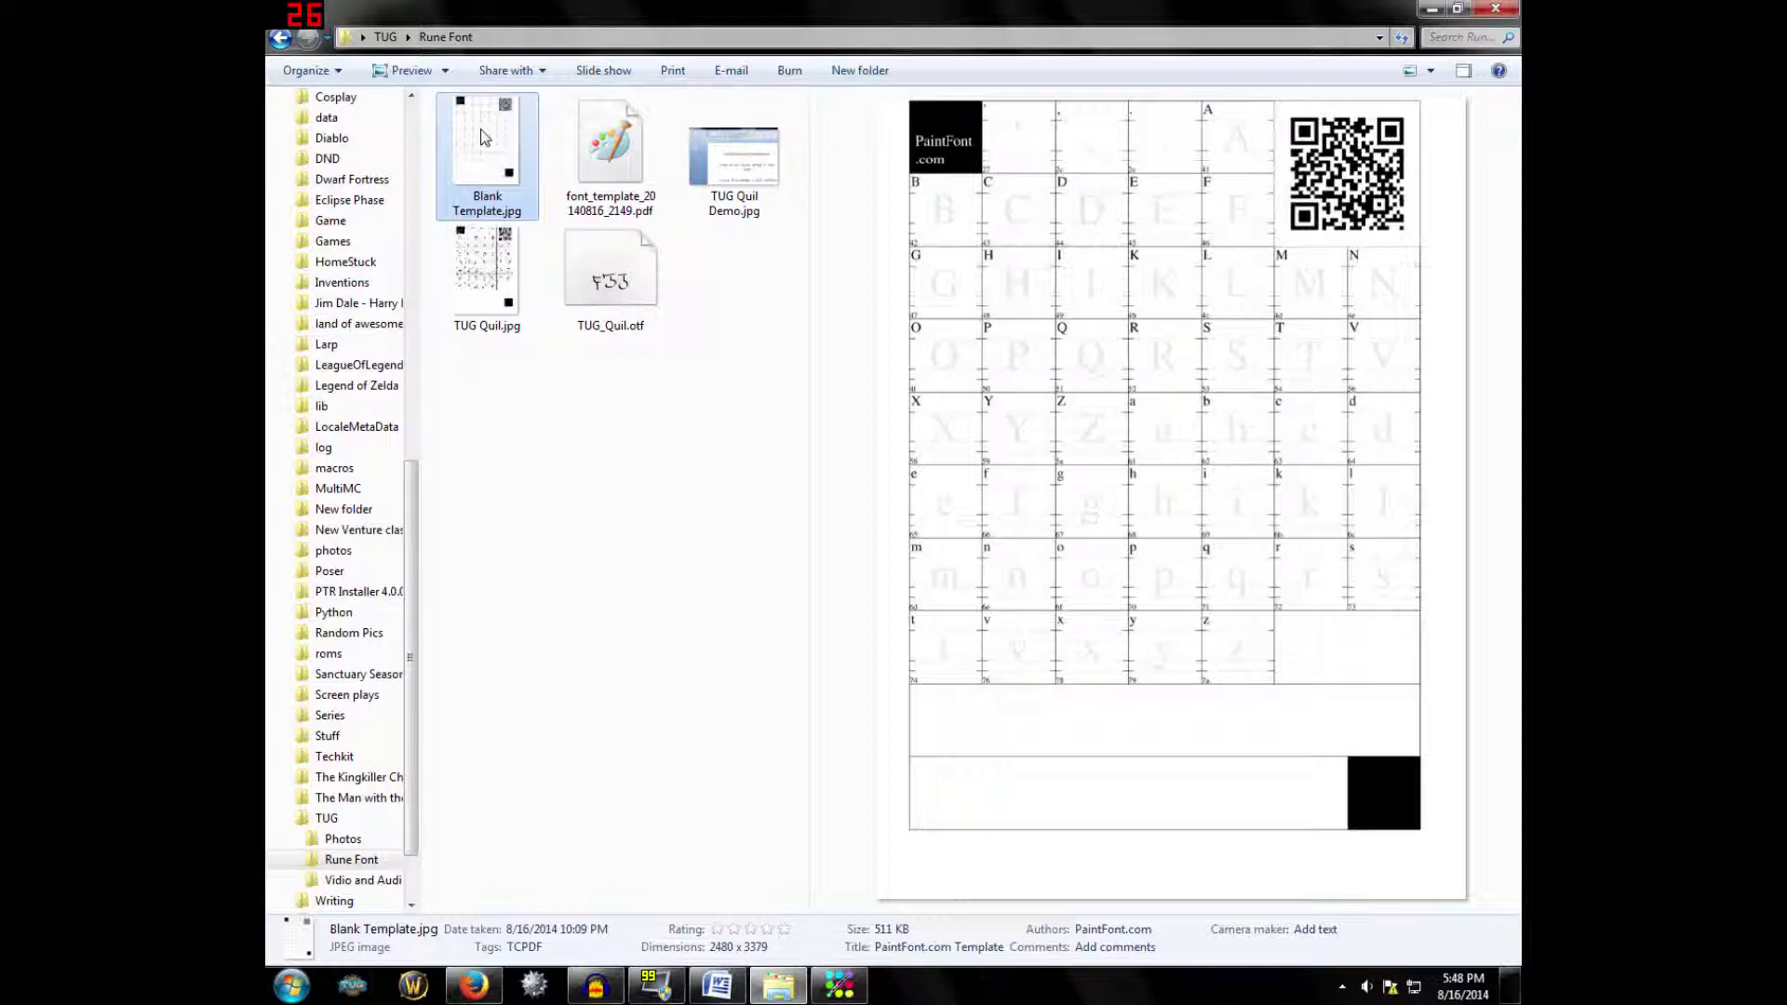
right_click(483, 162)
mouse_move(565, 381)
left_click(849, 428)
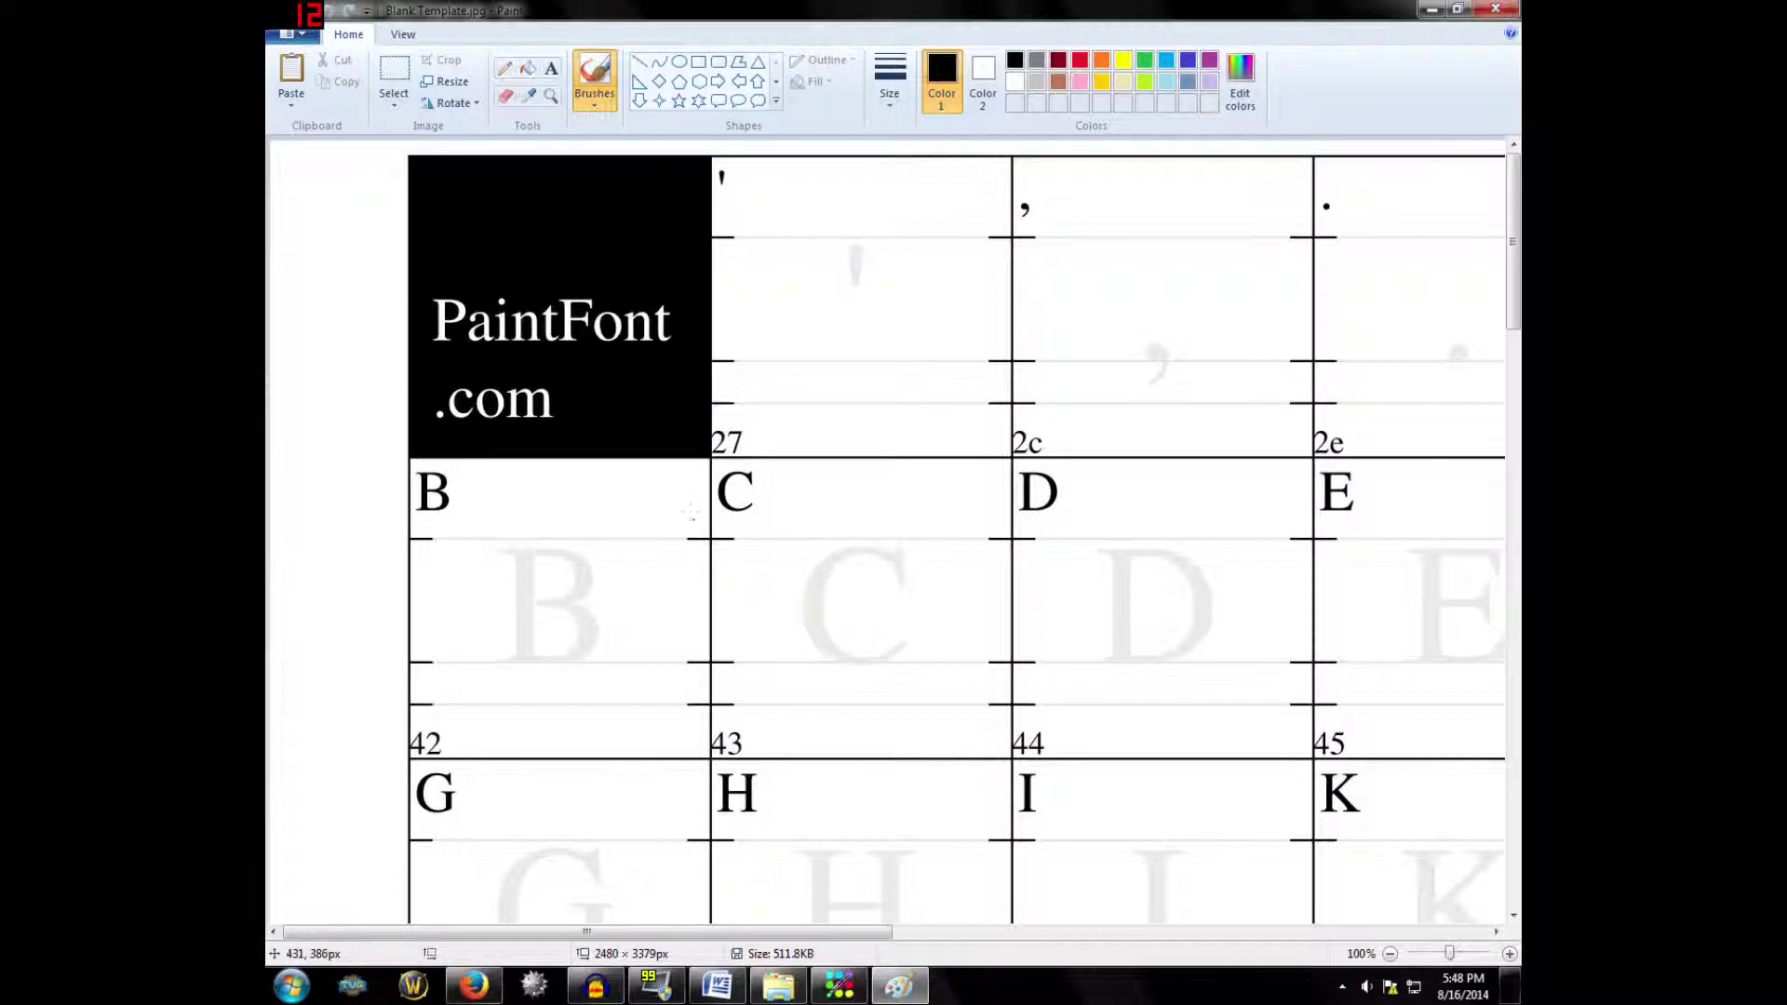
scroll(724, 404, "down", 1)
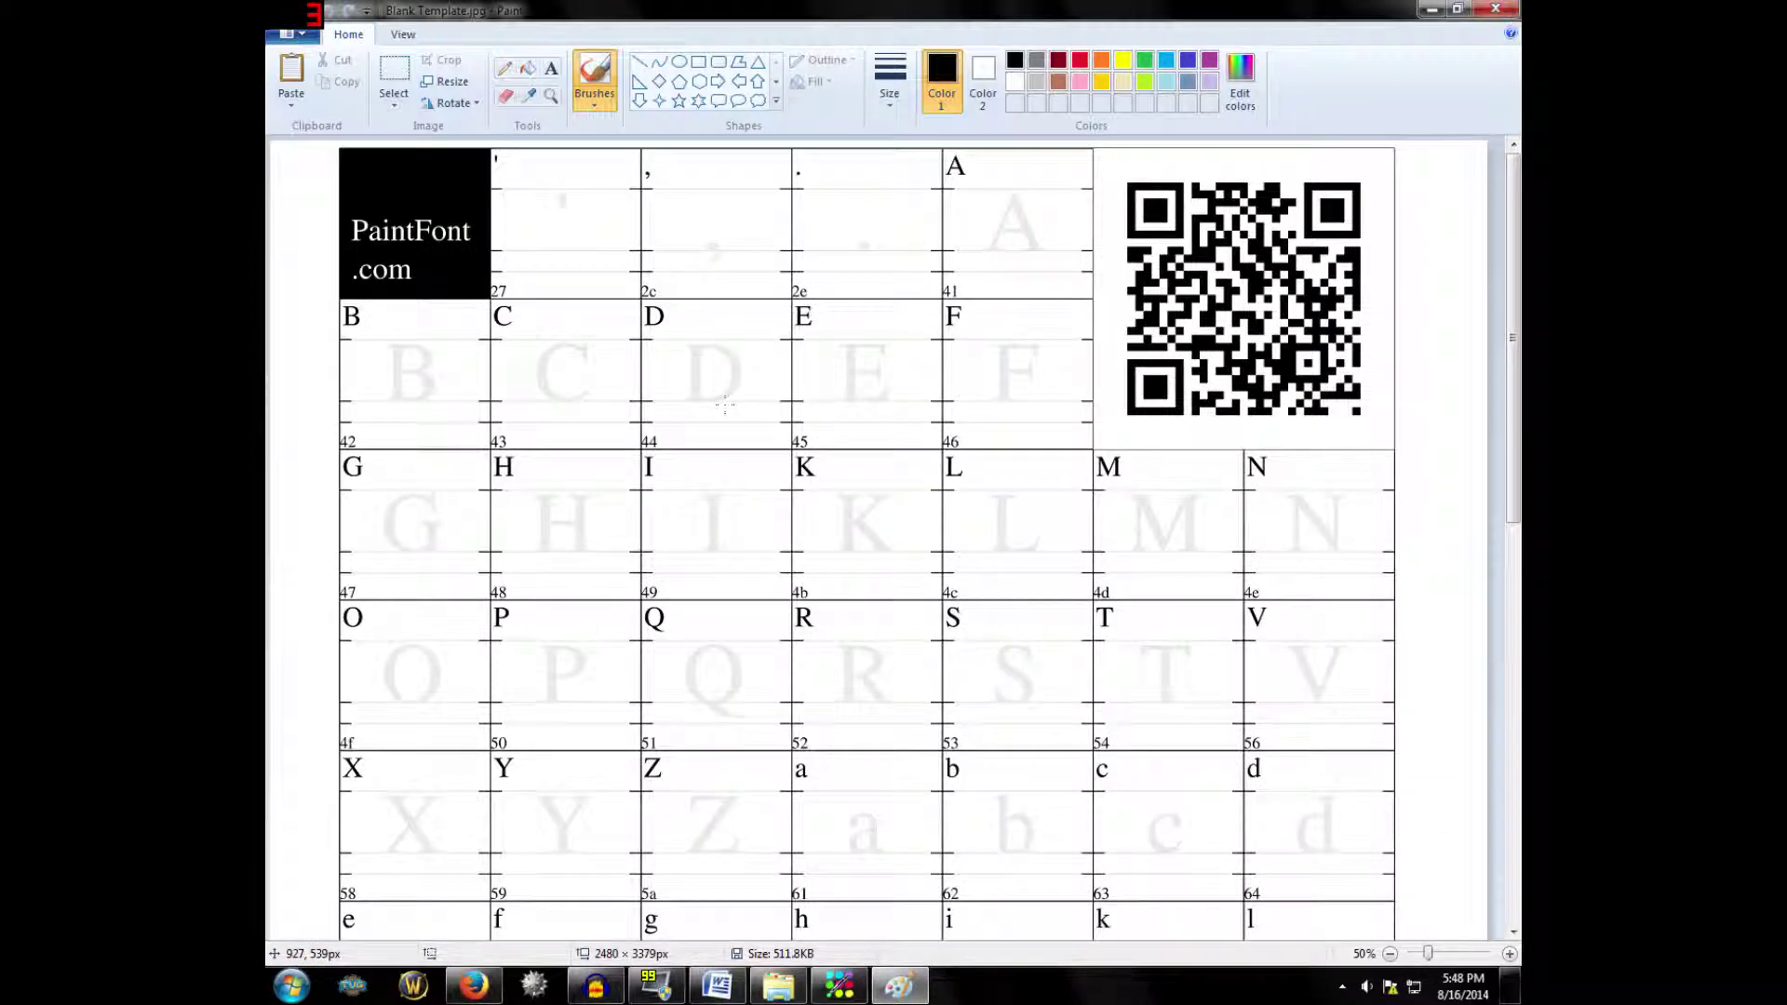
scroll(724, 405, "down", 1)
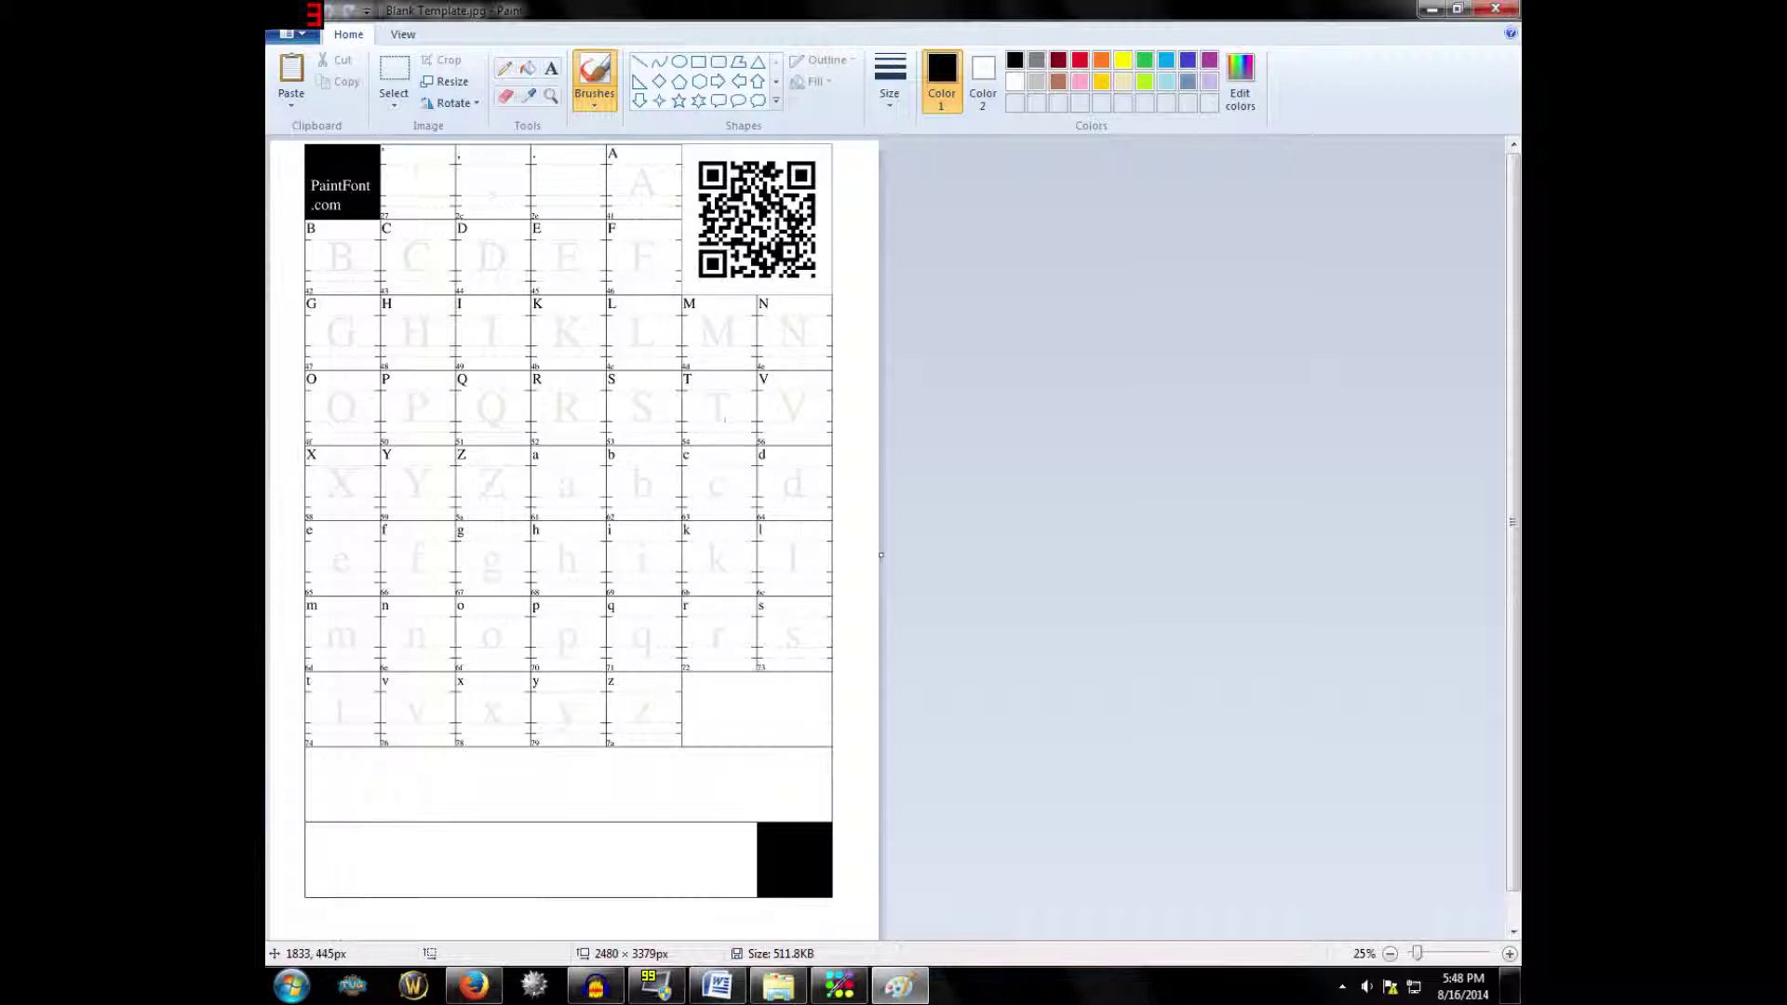
Choose a calligraphy brush at the thickest size, try a short stroke in the H cell and undo it
left_click(595, 101)
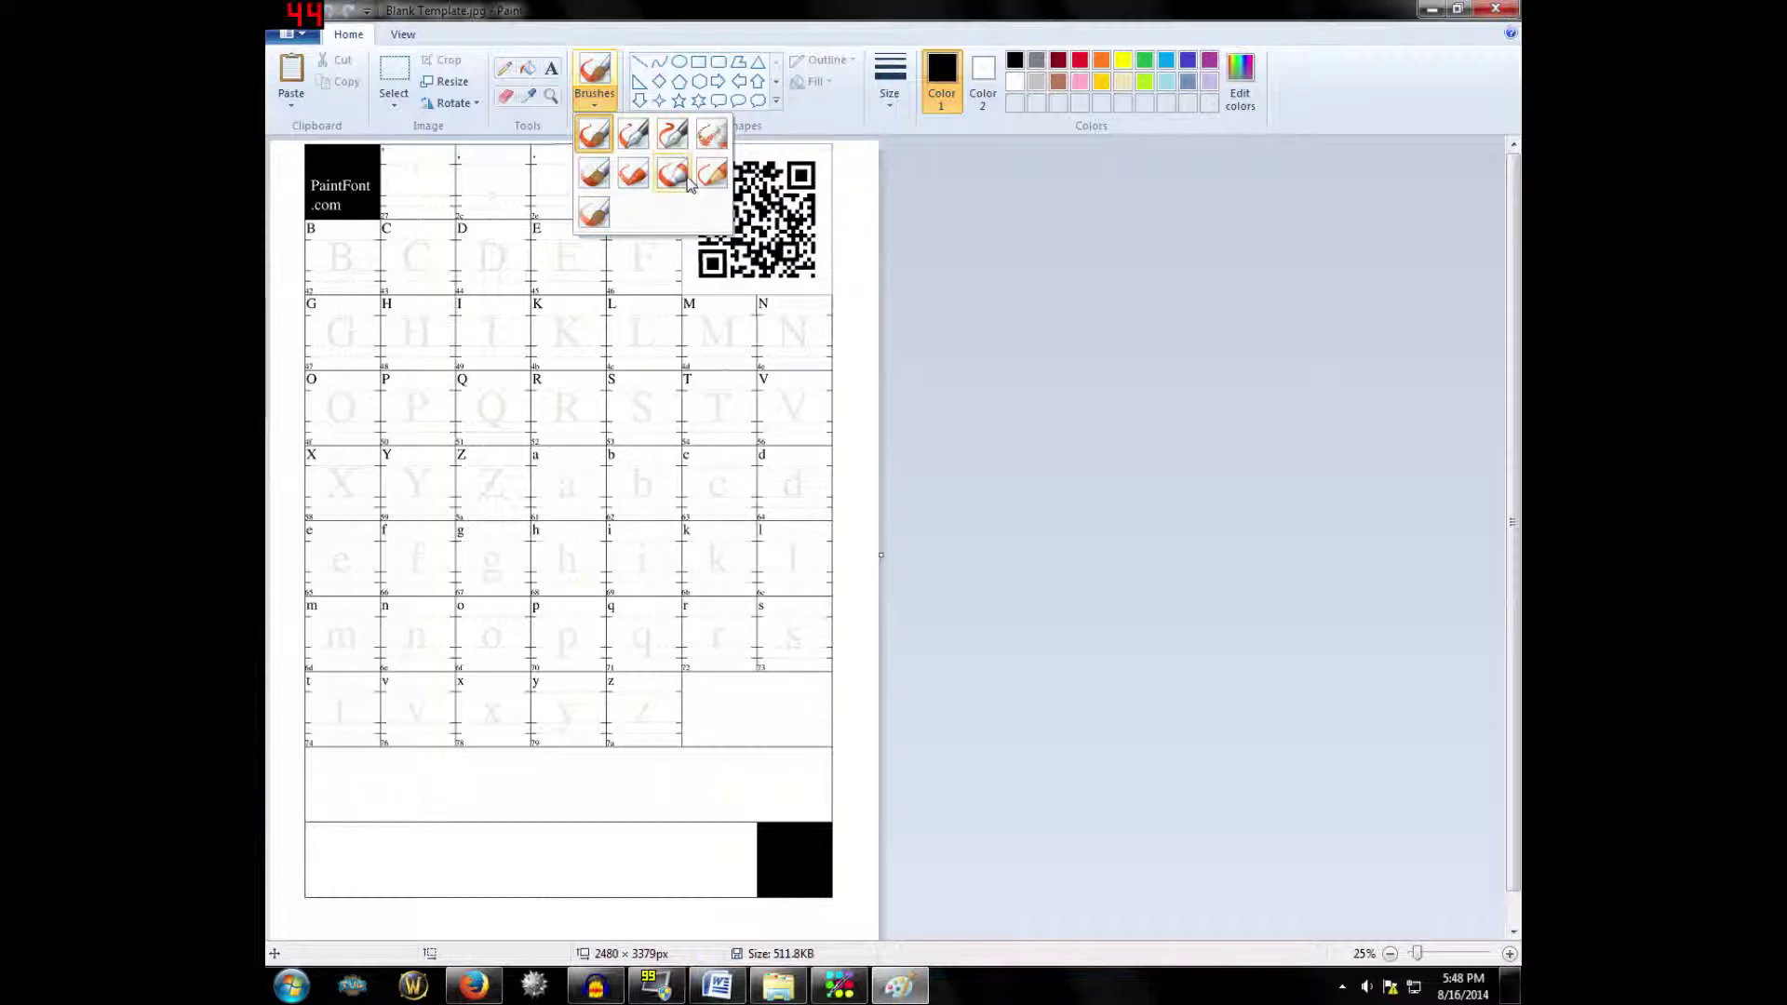
left_click(672, 134)
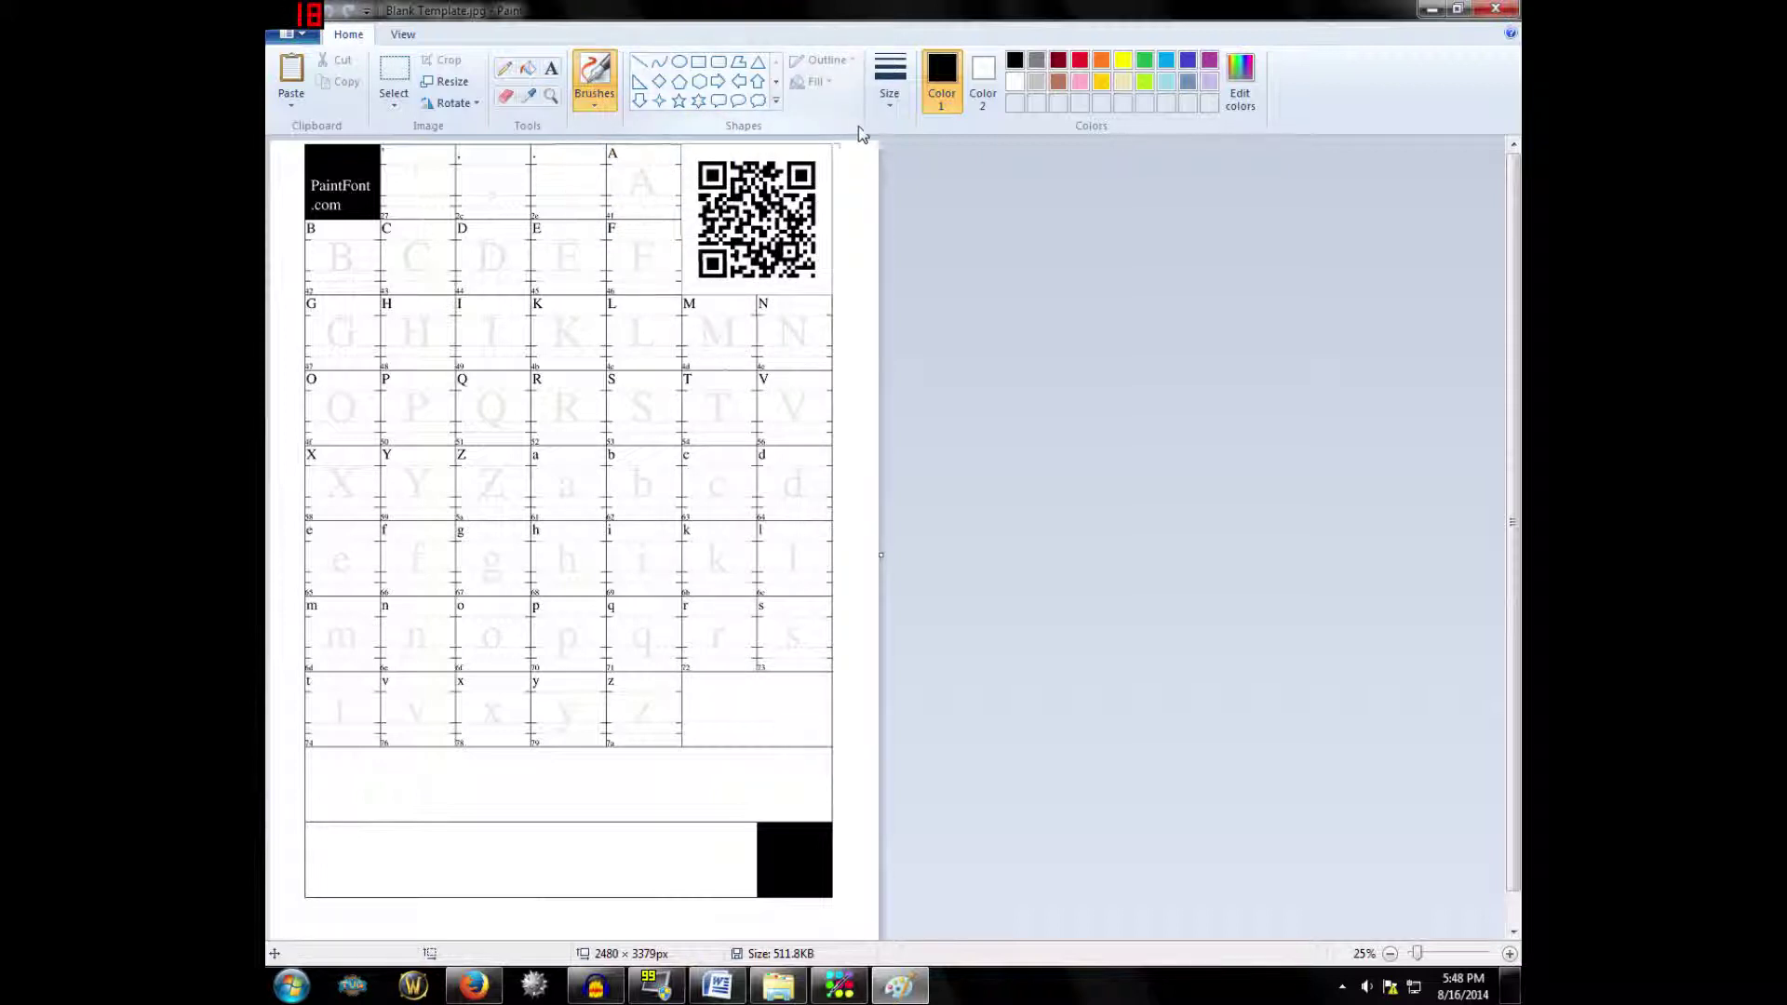
left_click(896, 108)
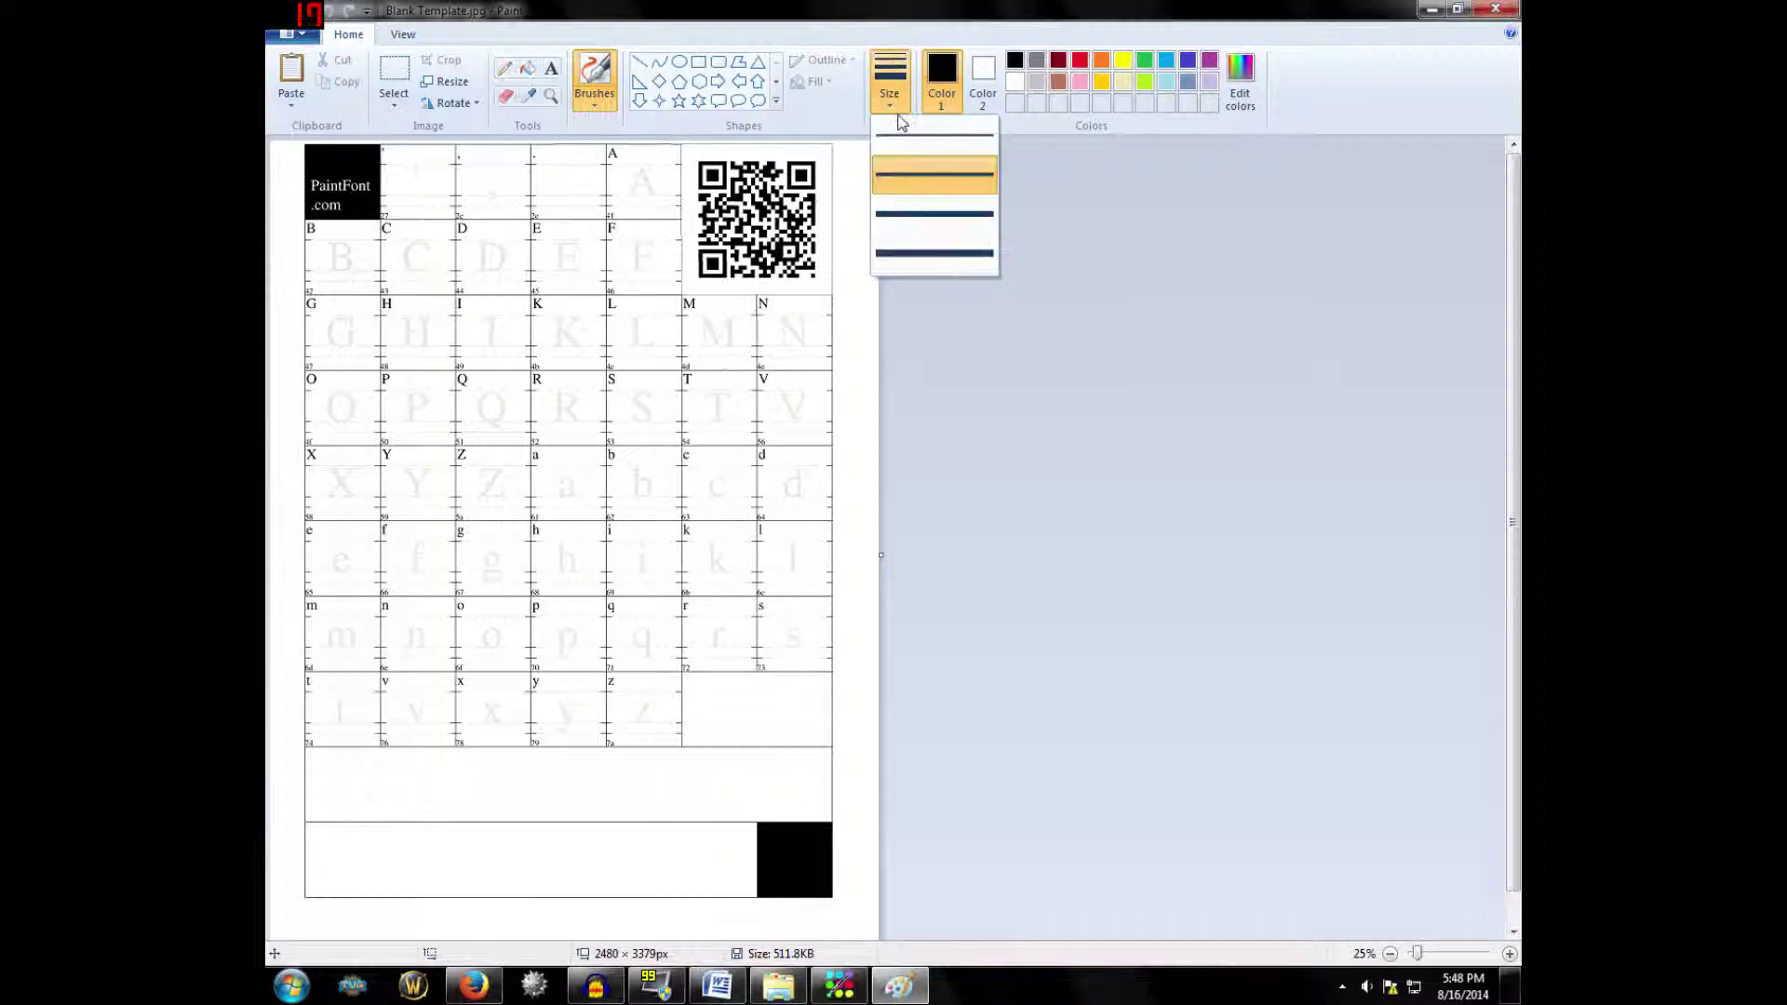
left_click(926, 253)
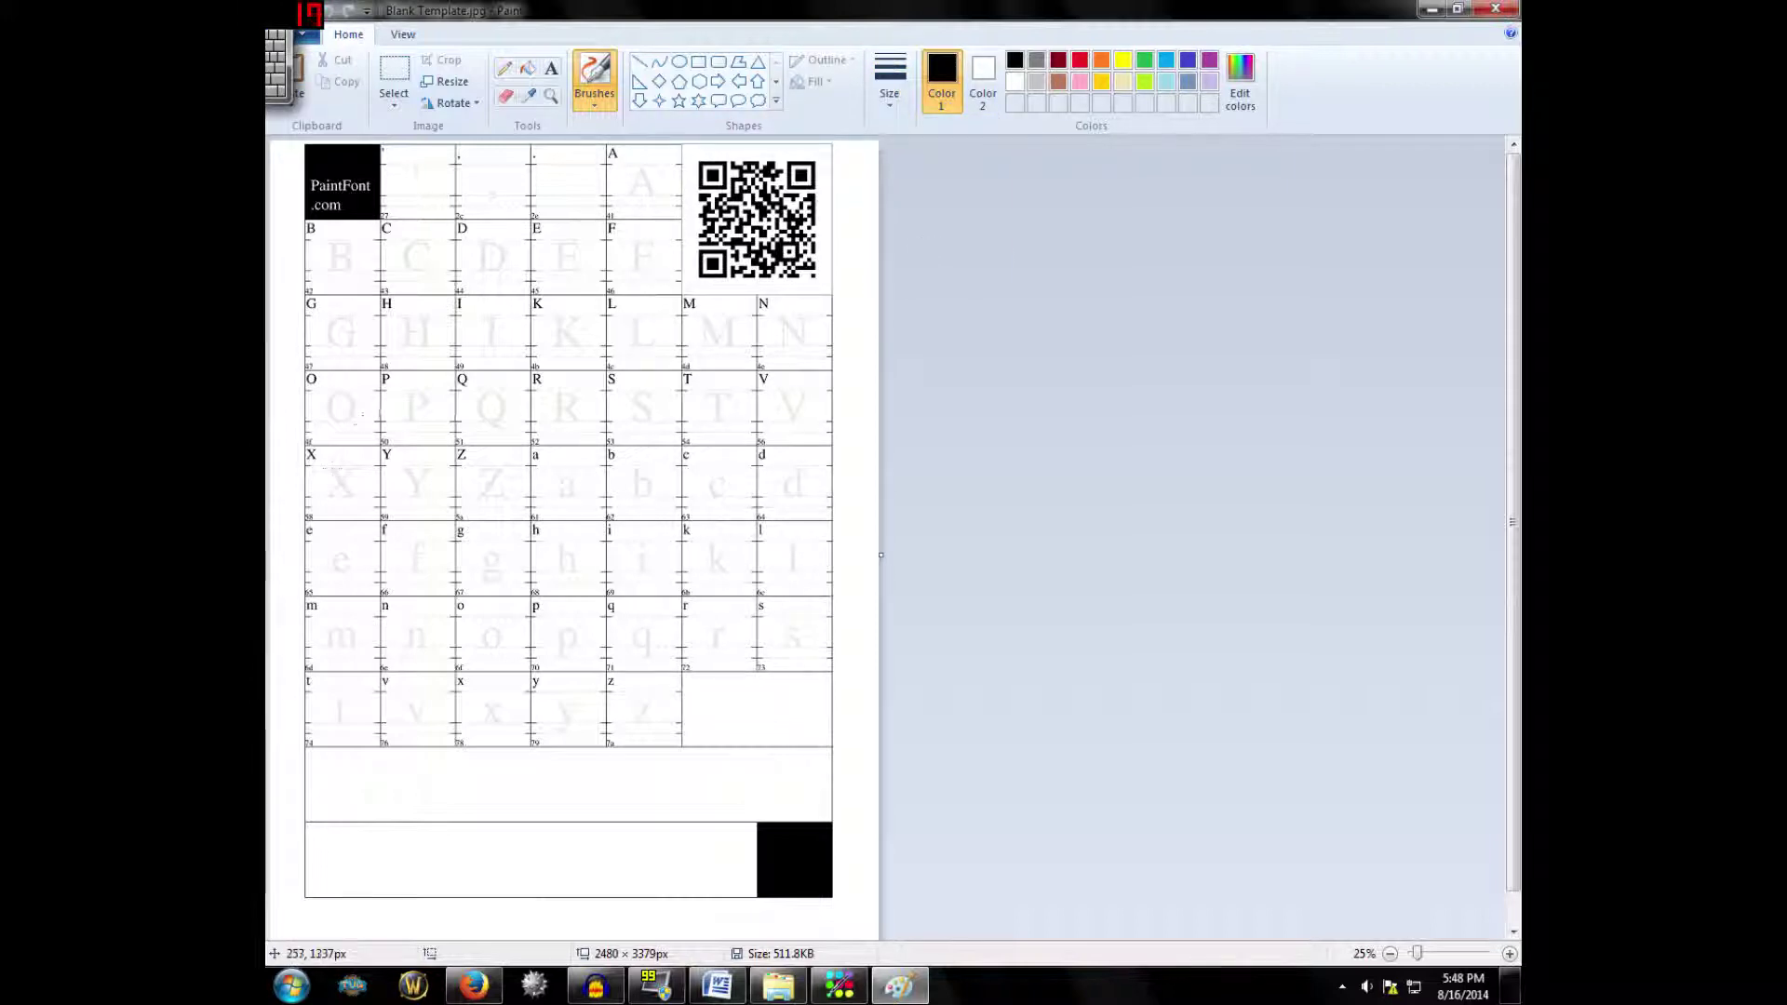
left_click_drag(425, 324, 439, 309)
key("ctrl+z")
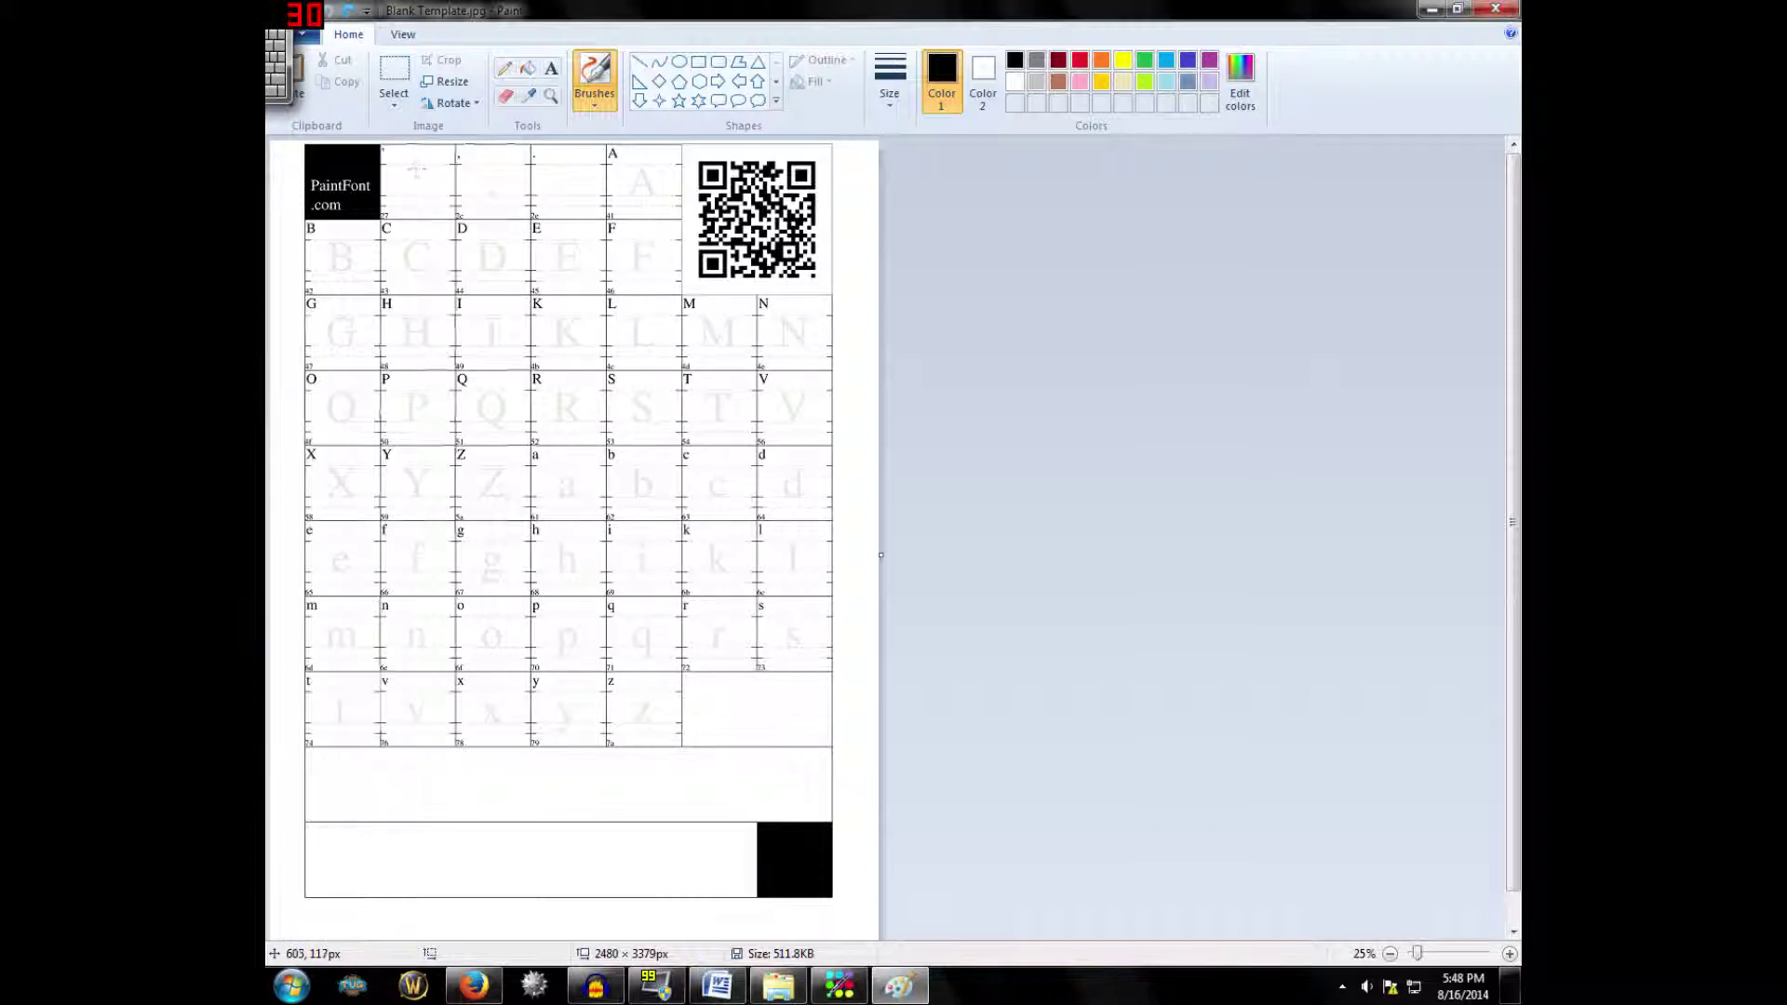
Draw the apostrophe, comma and period in their template cells, followed by the runes for uppercase A, B and C
left_click_drag(414, 164, 413, 175)
left_click_drag(490, 190, 487, 201)
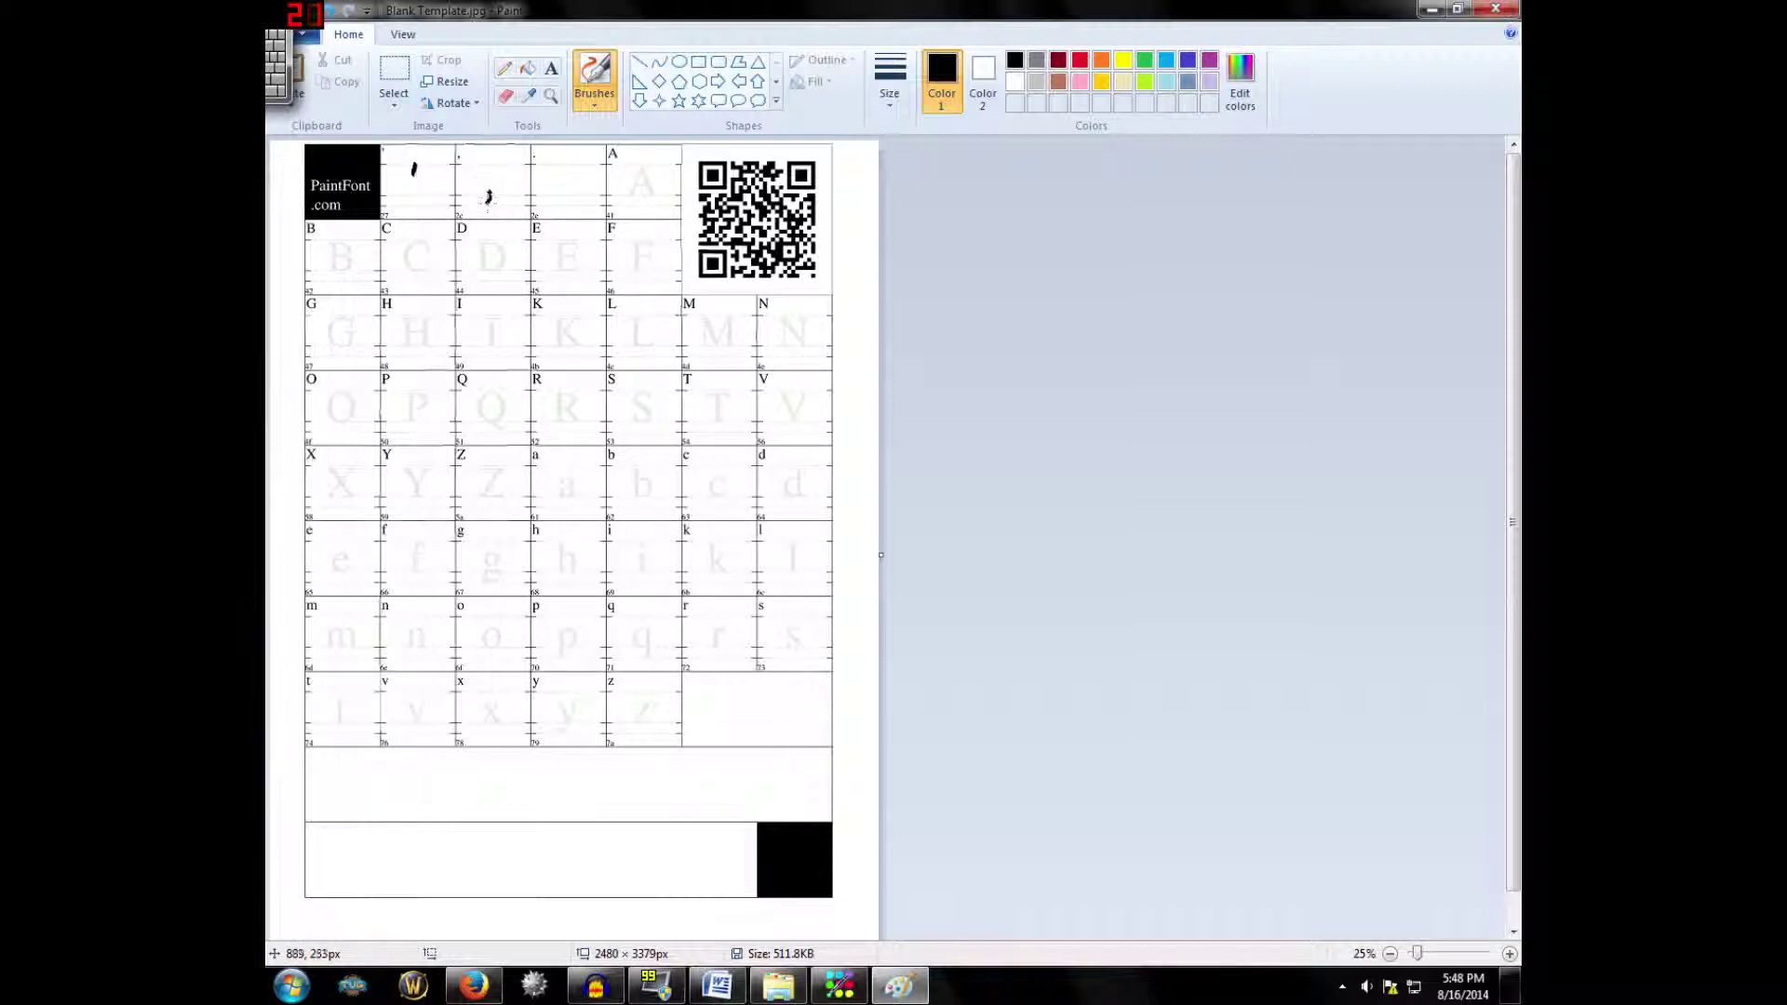
left_click(566, 194)
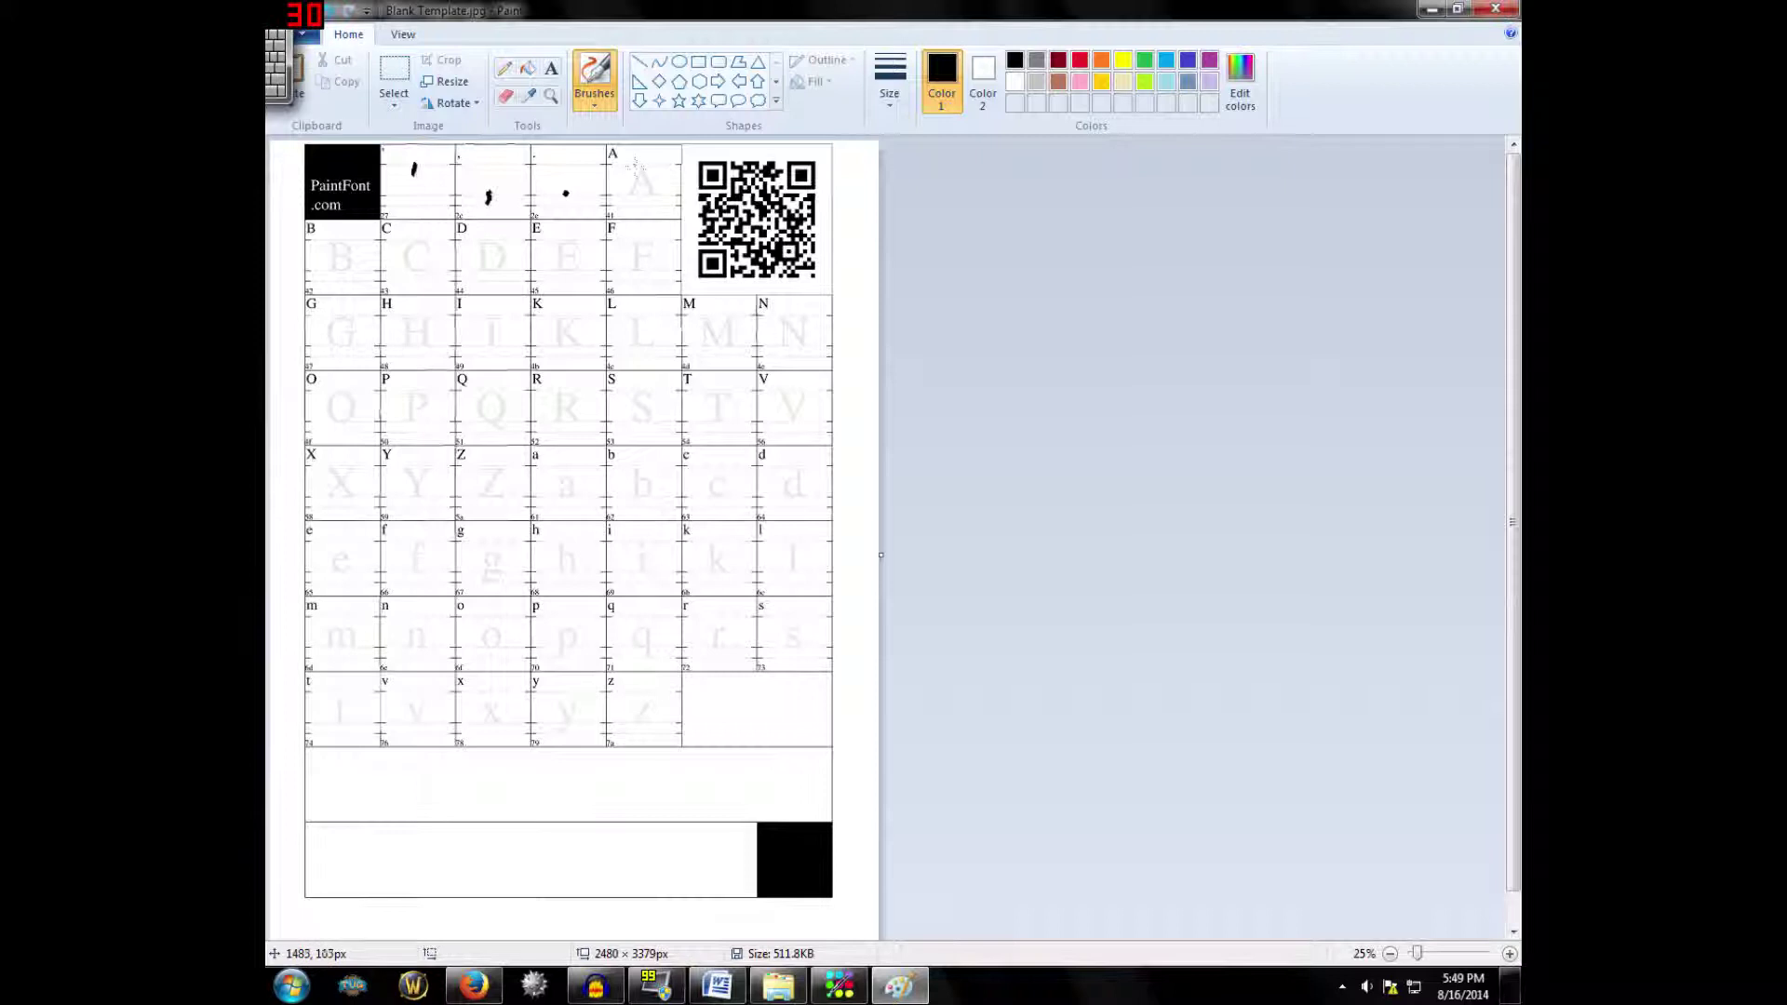
mouse_move(633, 166)
left_mouse_down()
mouse_move(652, 214)
mouse_move(650, 170)
left_mouse_up()
mouse_move(346, 245)
left_mouse_down()
mouse_move(361, 272)
mouse_move(335, 283)
mouse_move(329, 252)
left_mouse_up()
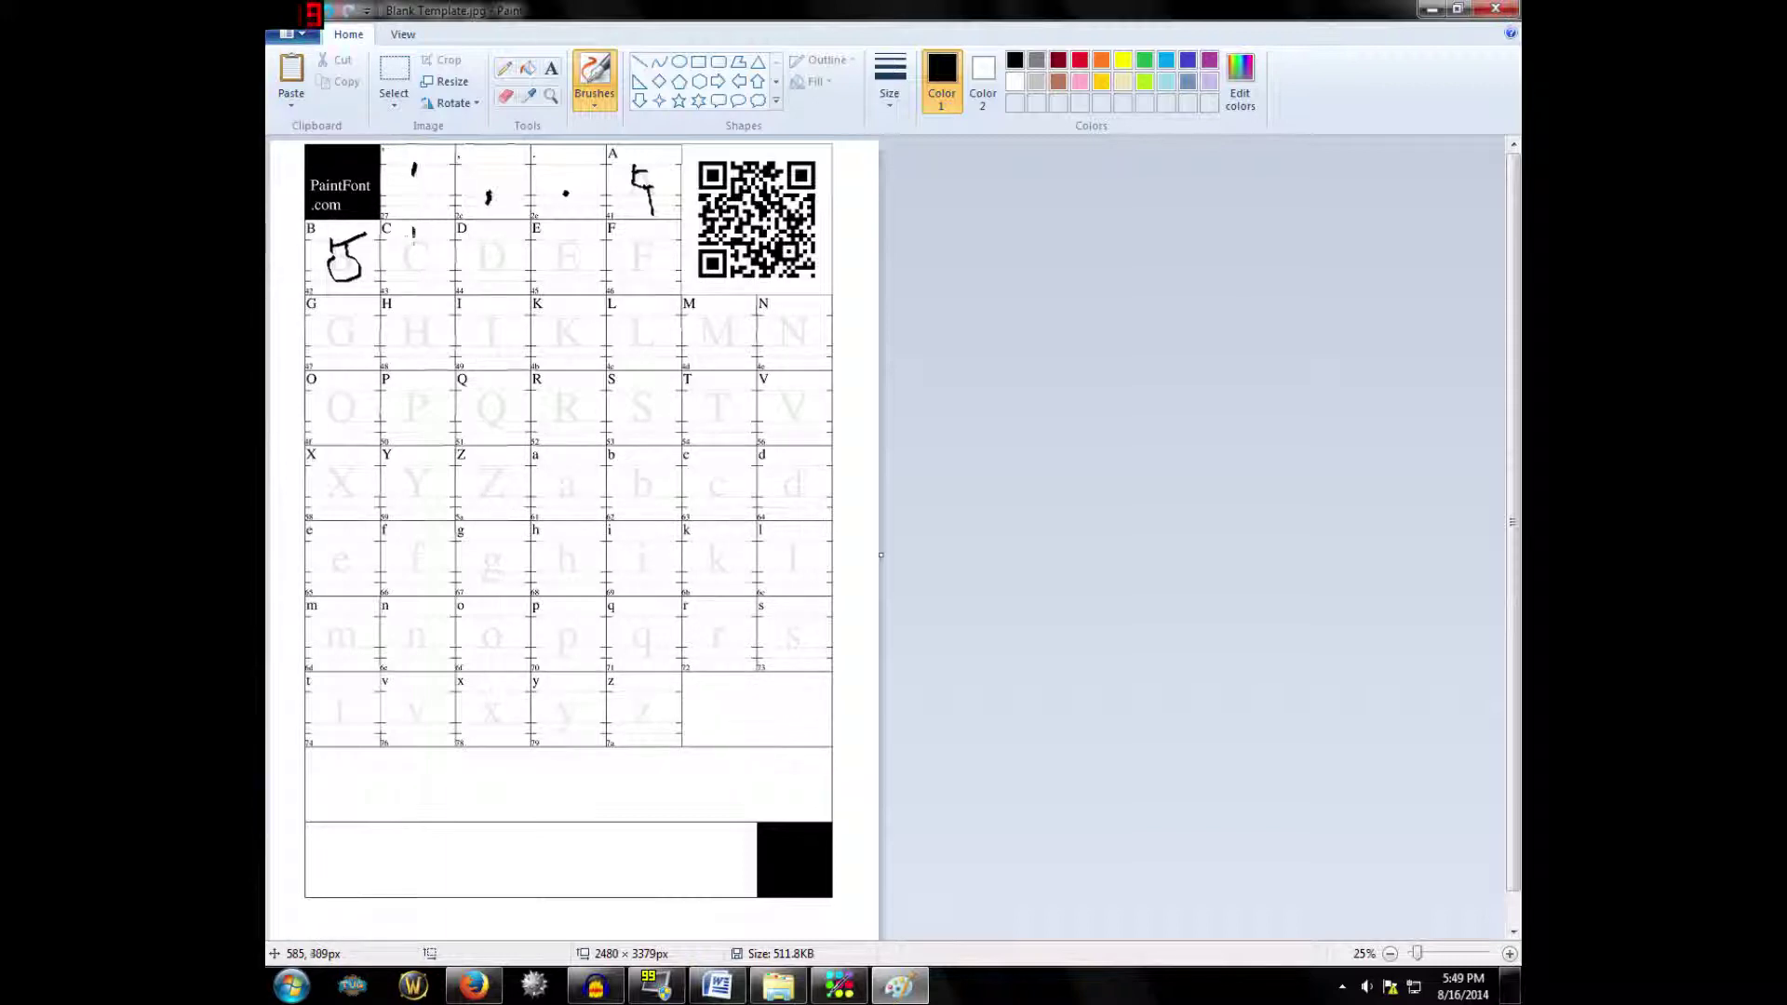
left_click_drag(413, 231, 410, 269)
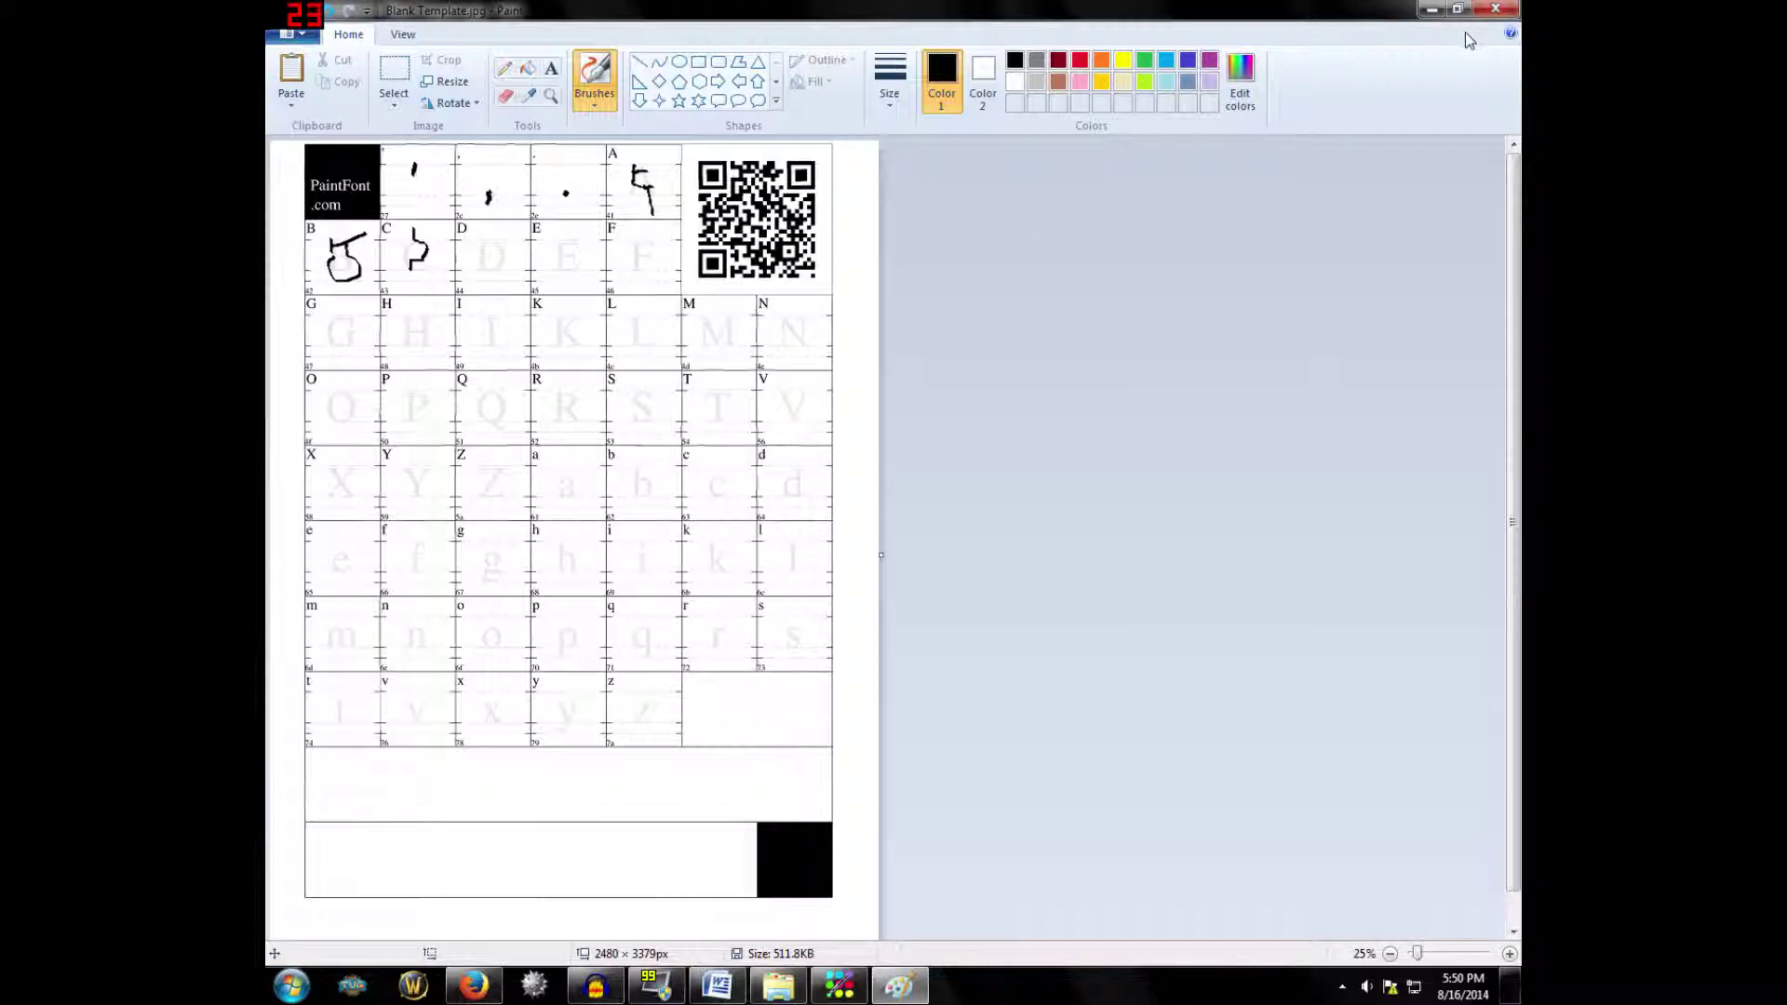
Close Paint without saving the template changes and preview the filled-out TUG Quil.jpg in the Rune Font folder
left_click(1496, 10)
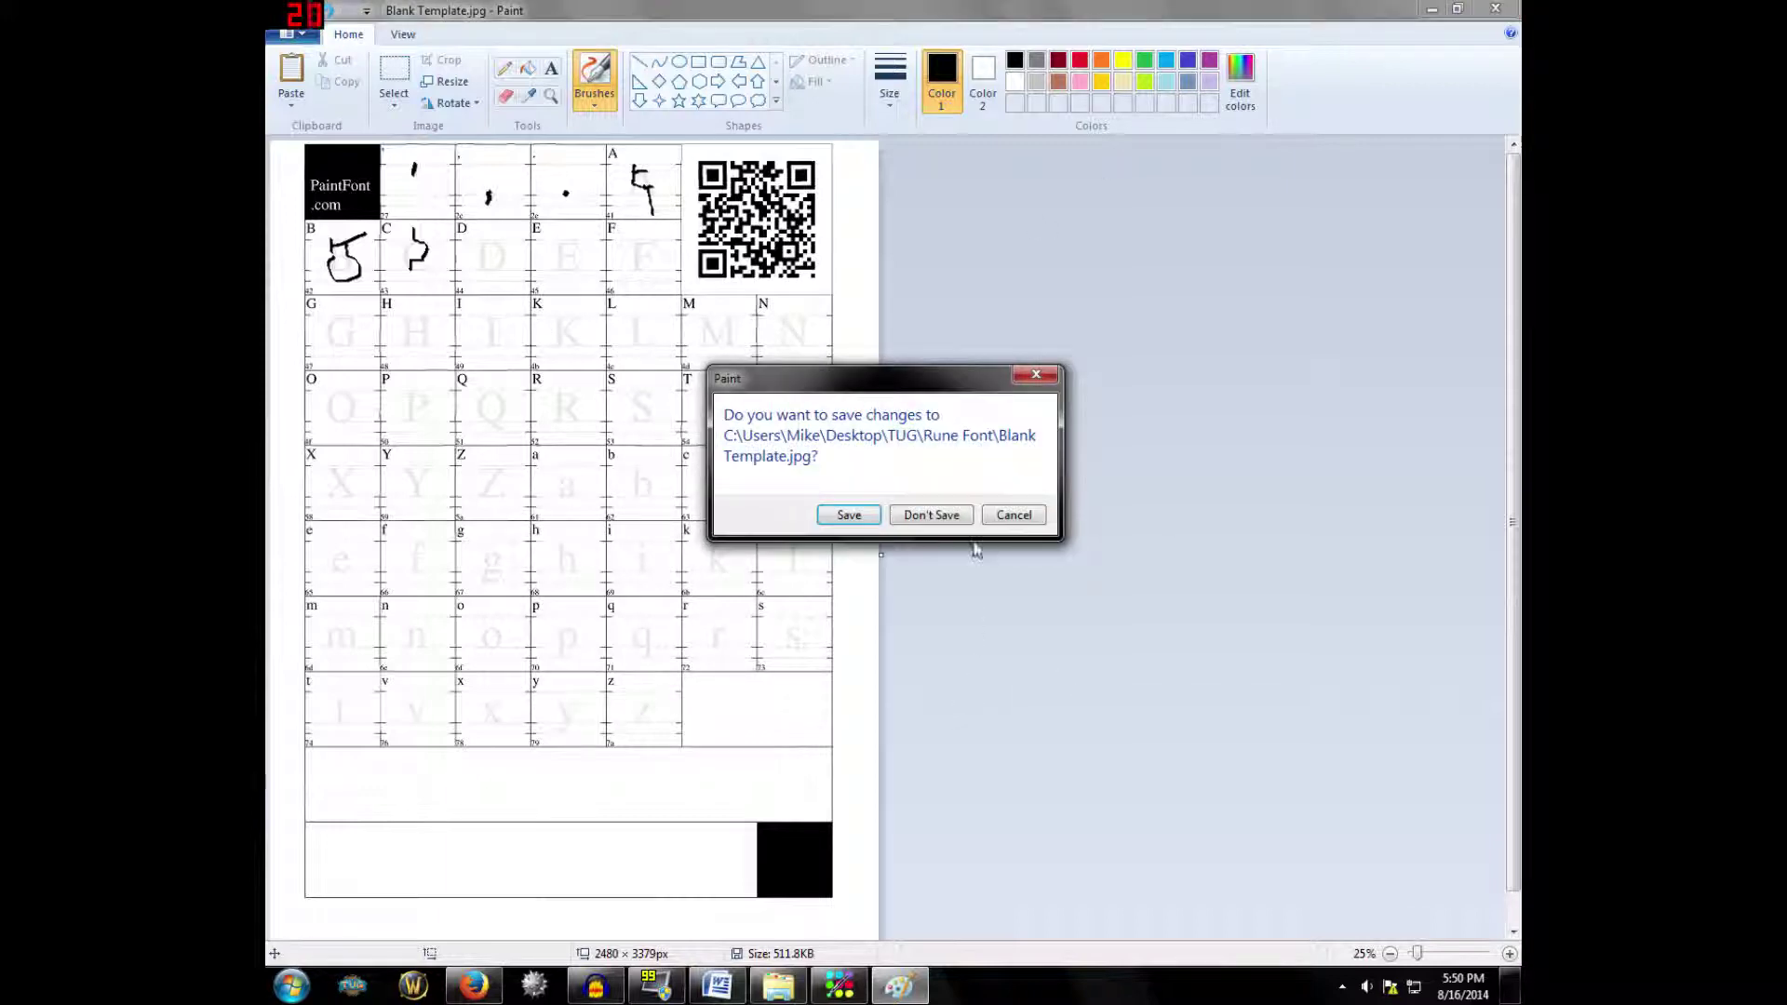
left_click(930, 514)
left_click(487, 264)
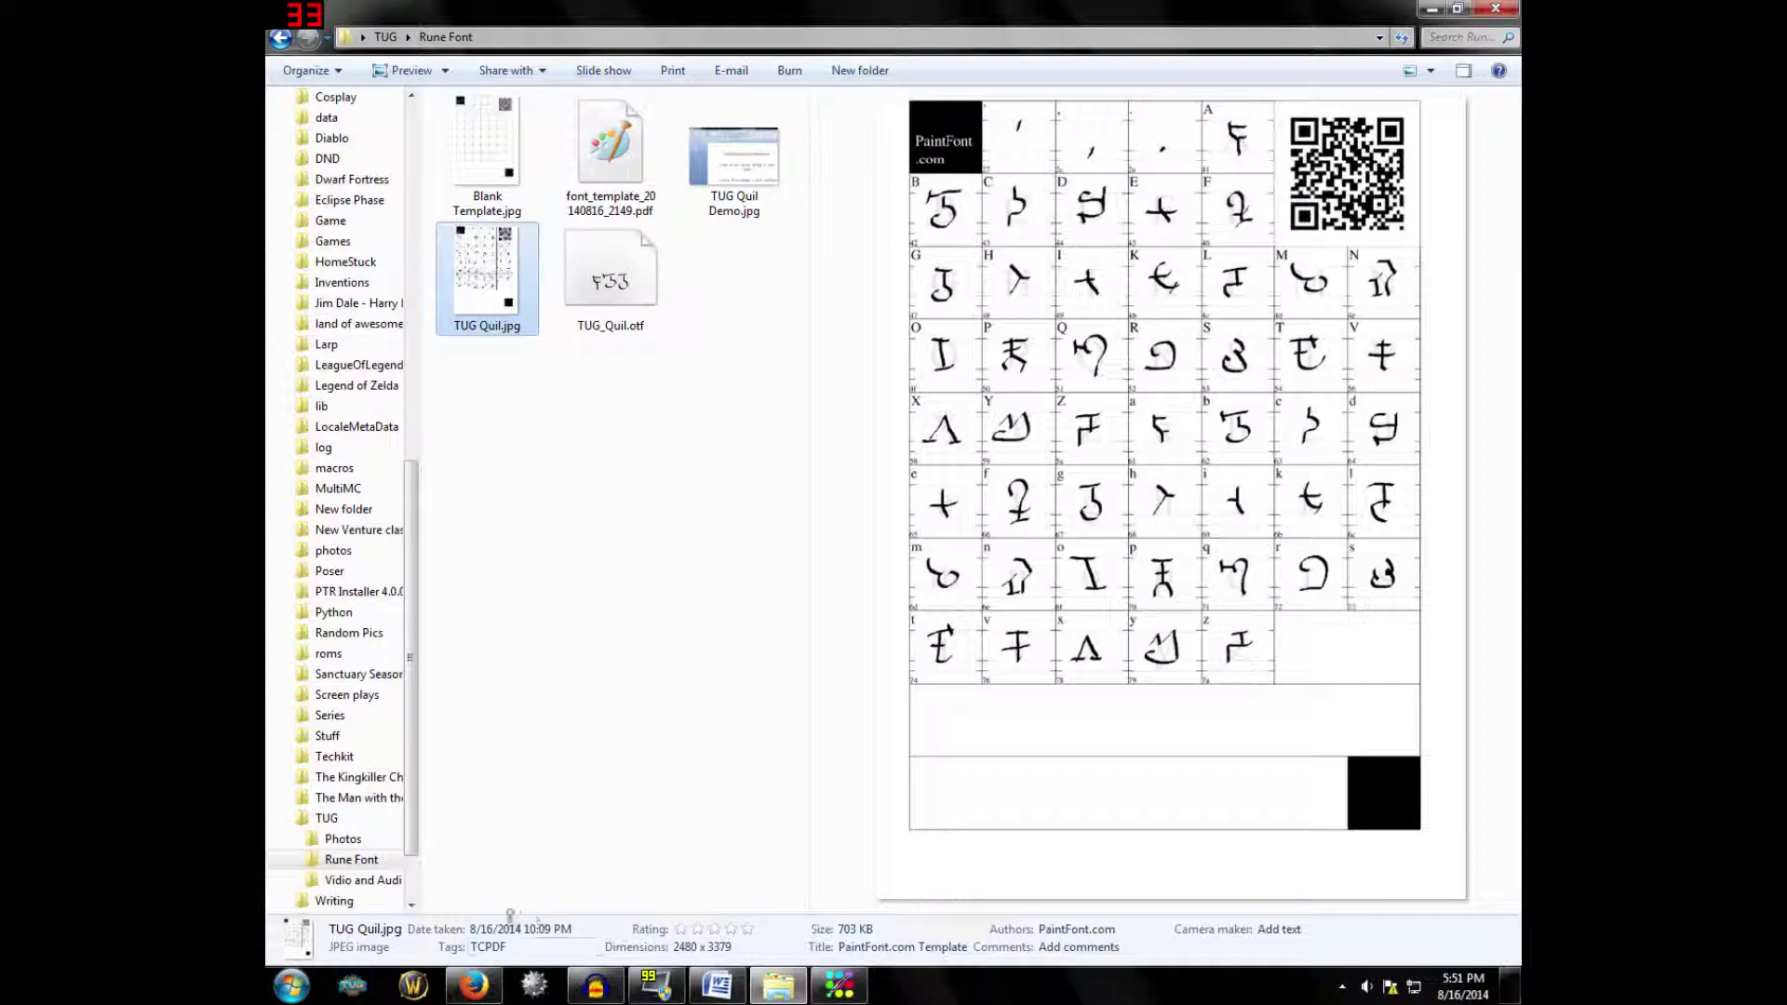
Return to the PaintFont.com start page in Firefox and choose TUG Quil.jpg as the filled-out template to upload
left_click(473, 984)
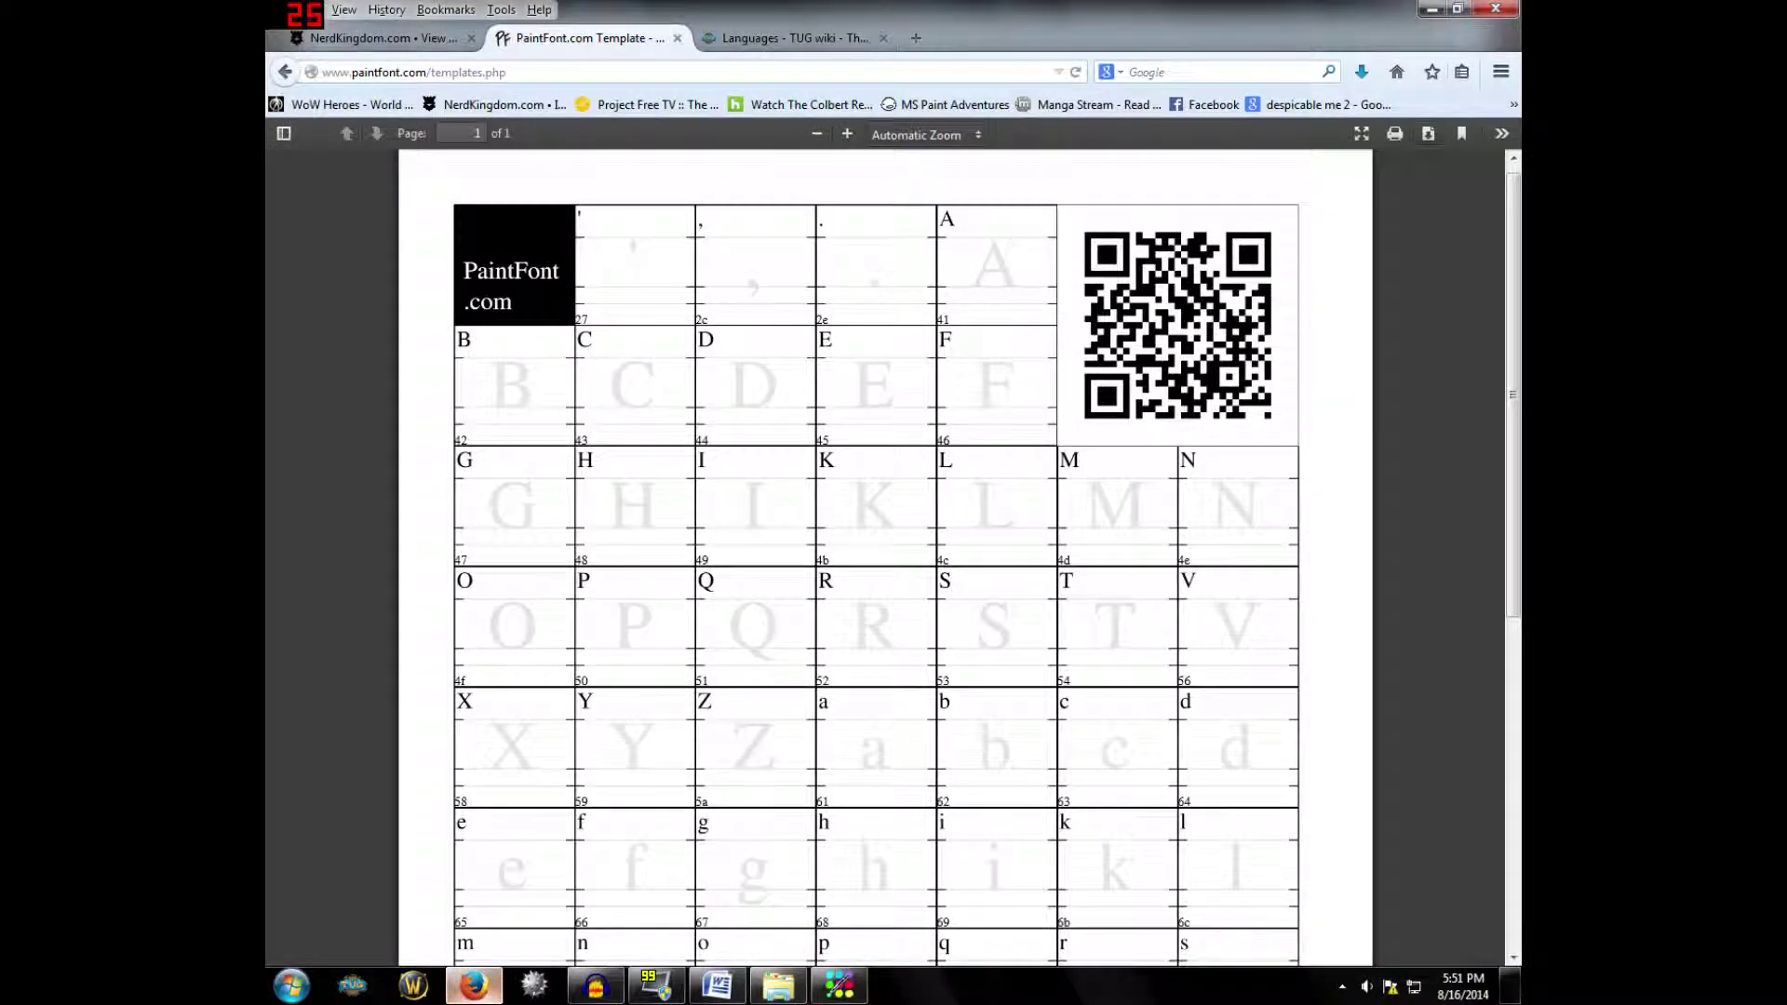
left_click(284, 71)
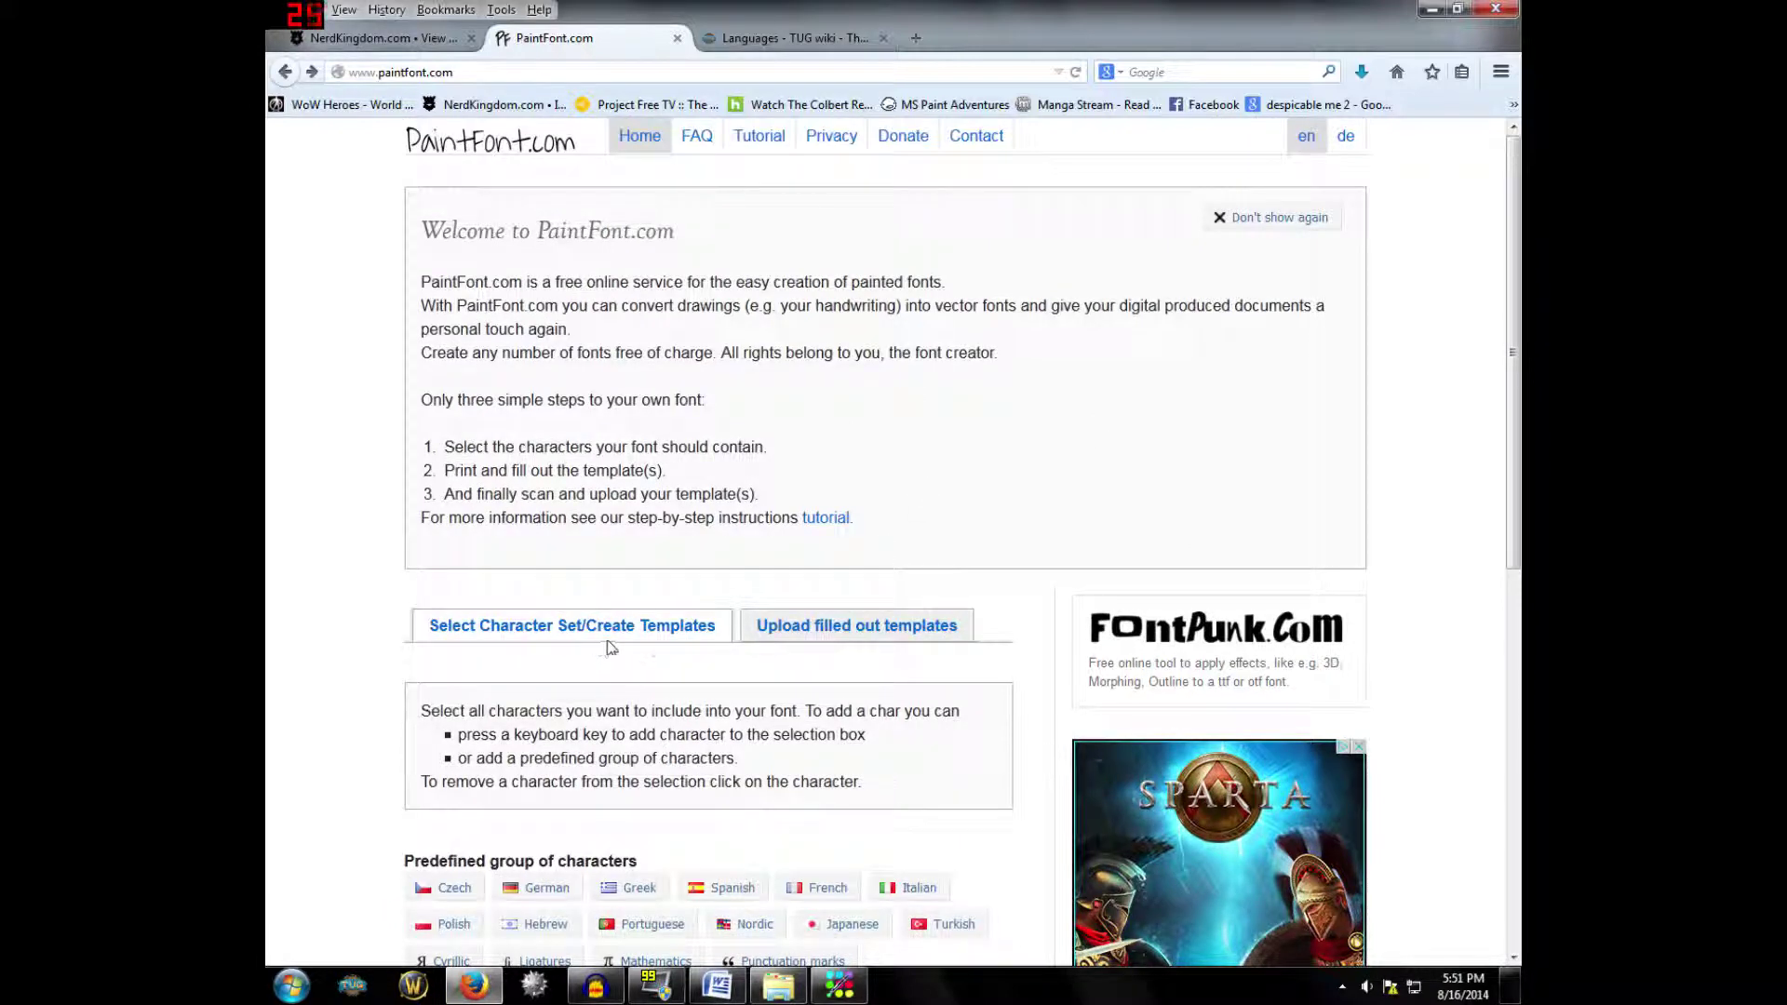
left_click(842, 637)
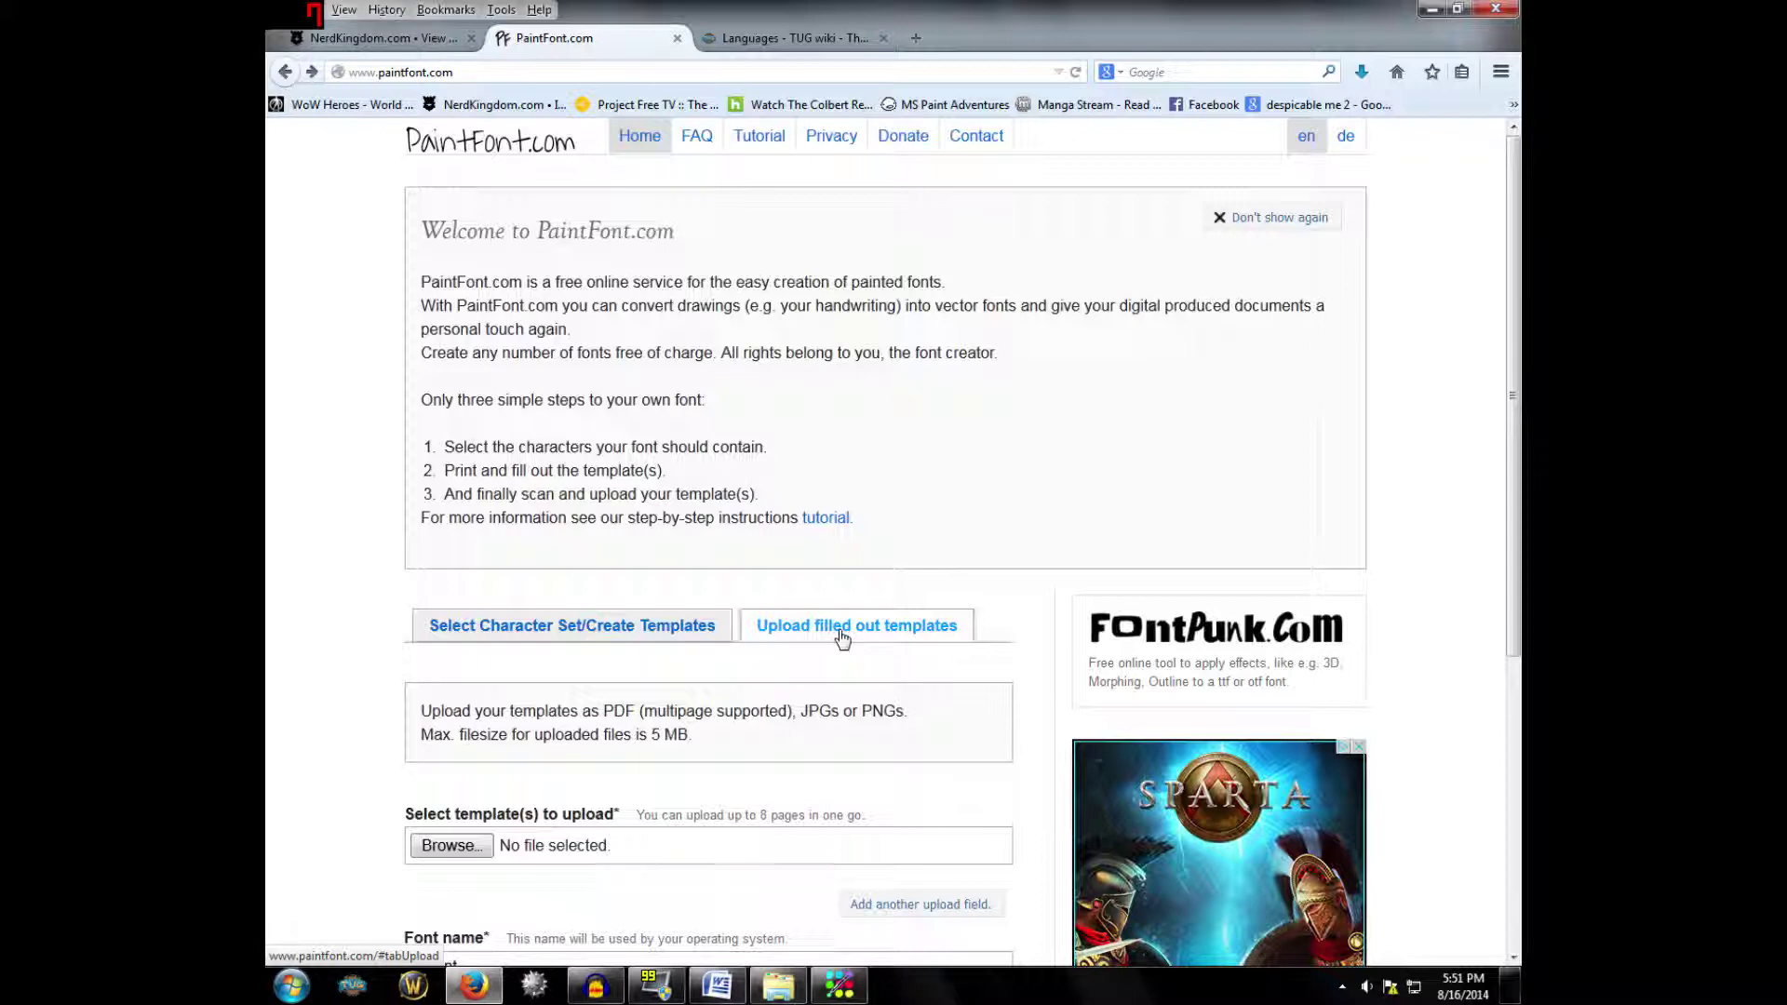
scroll(842, 636, "down", 3)
left_click(490, 632)
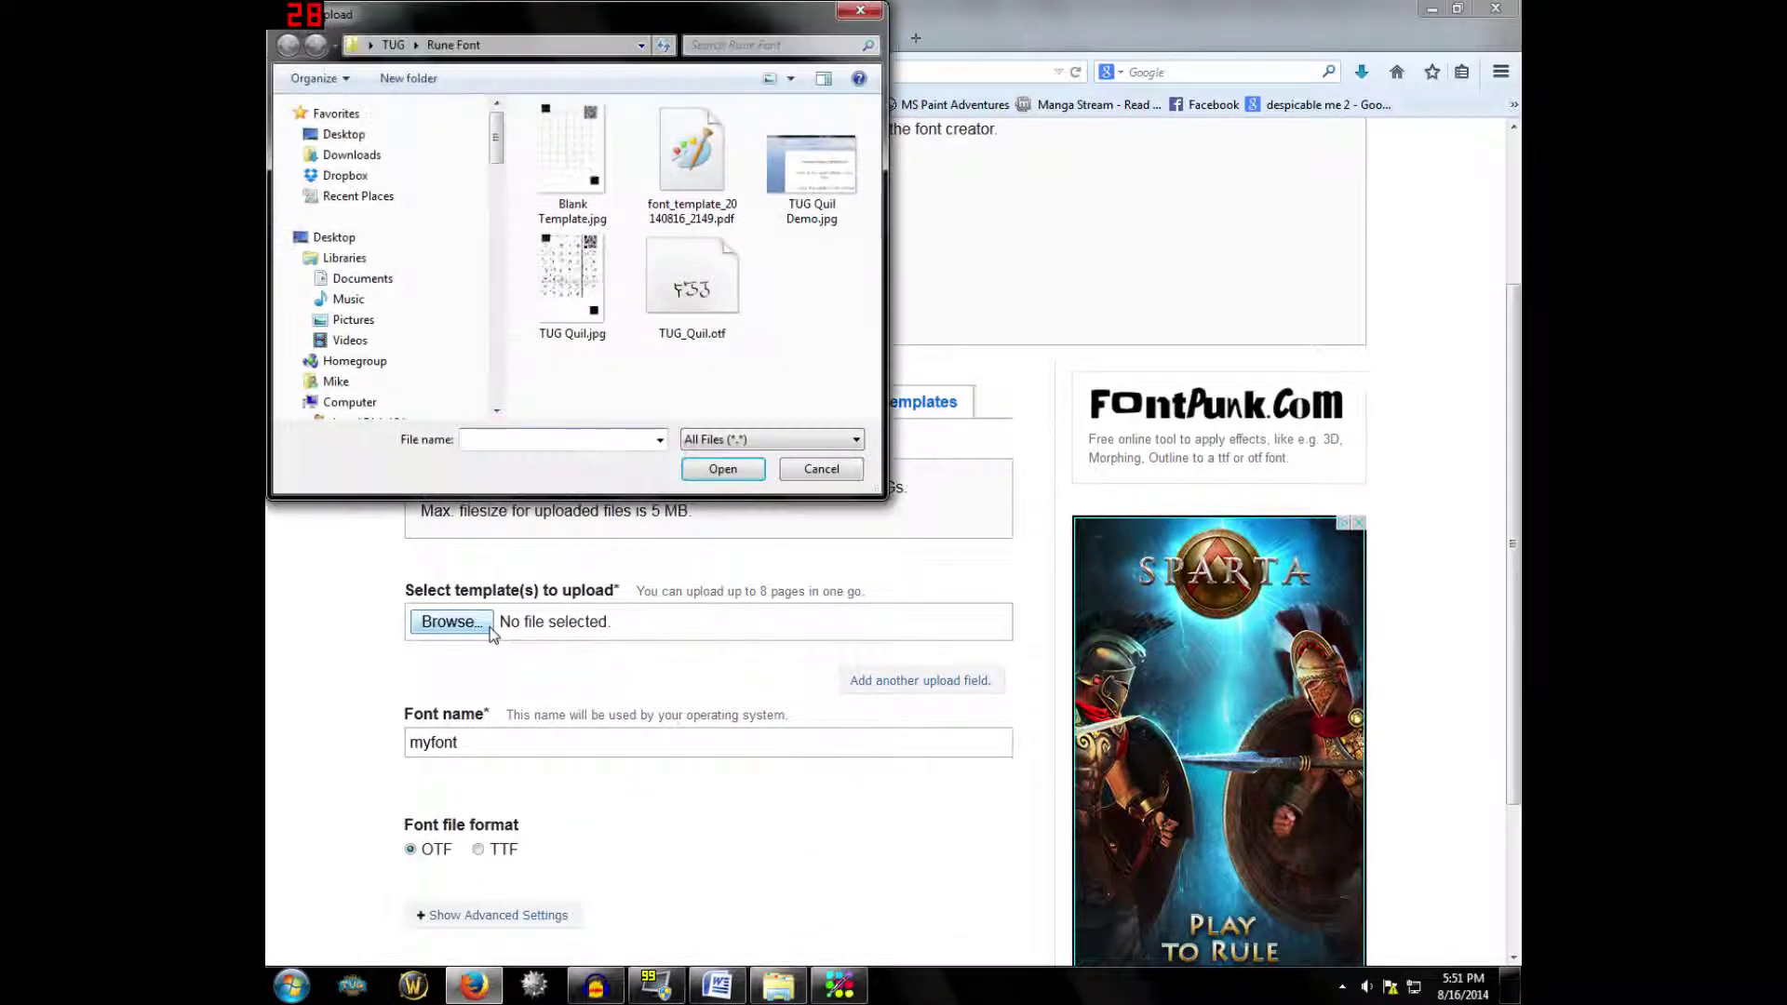
left_click(592, 267)
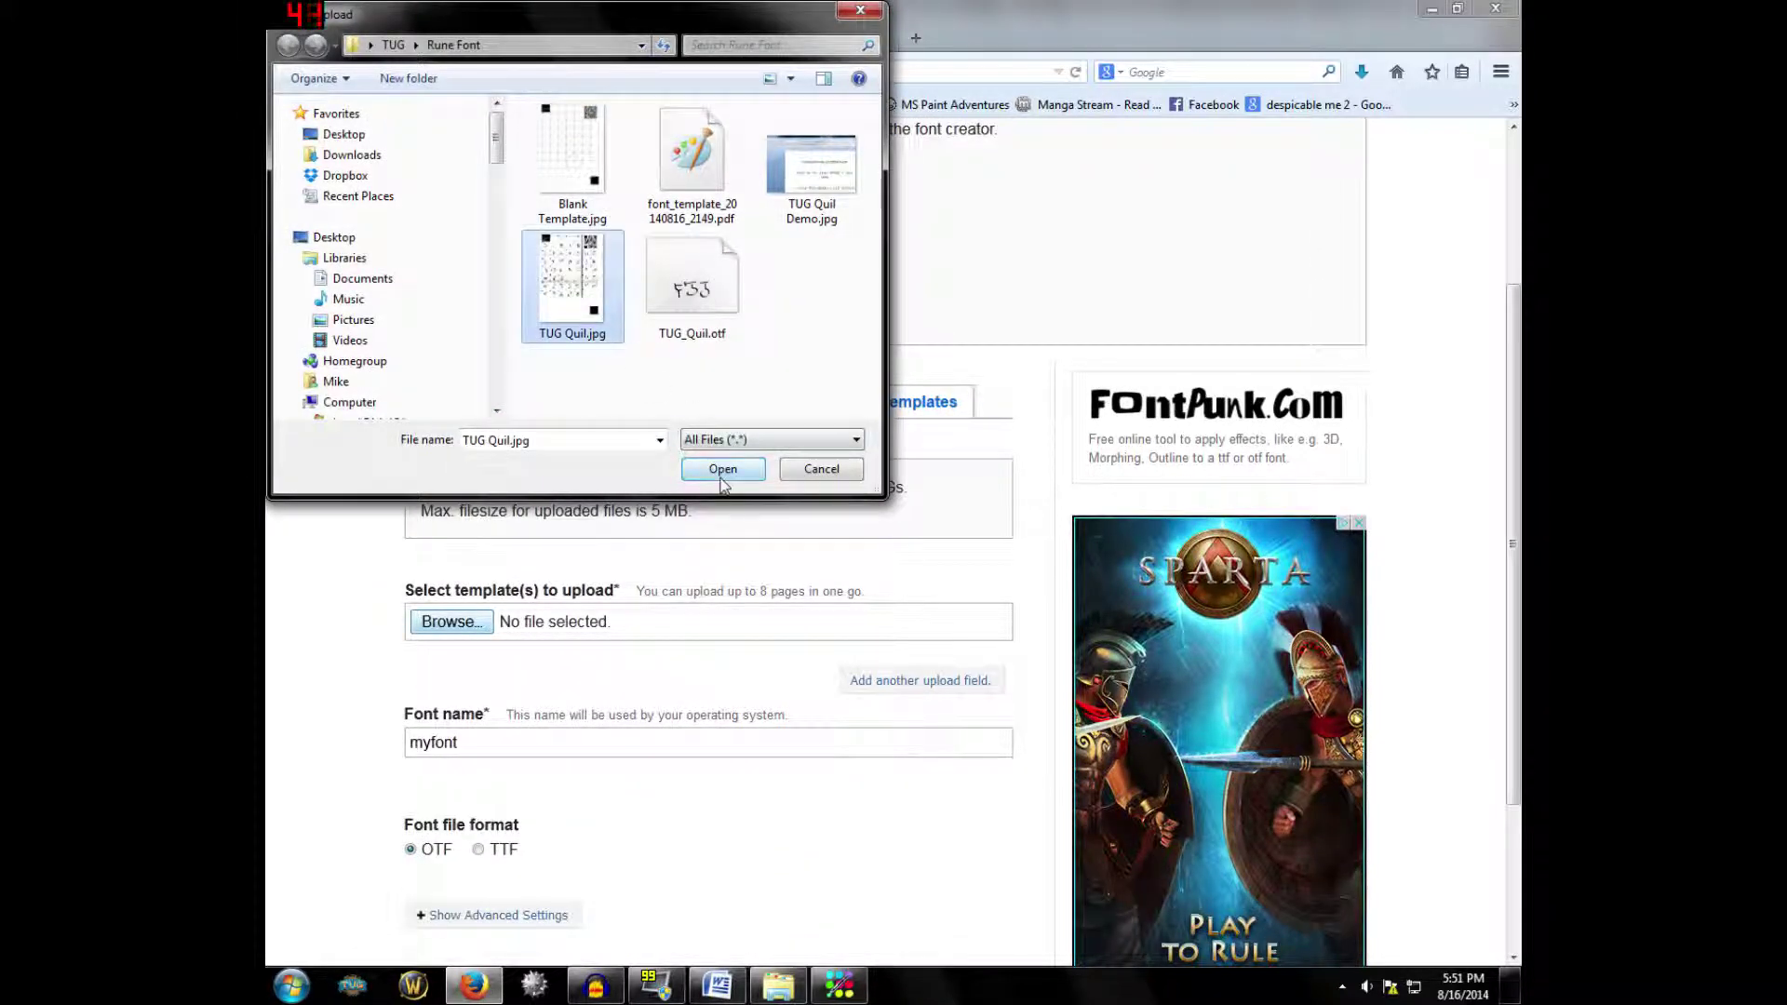
double_click(603, 307)
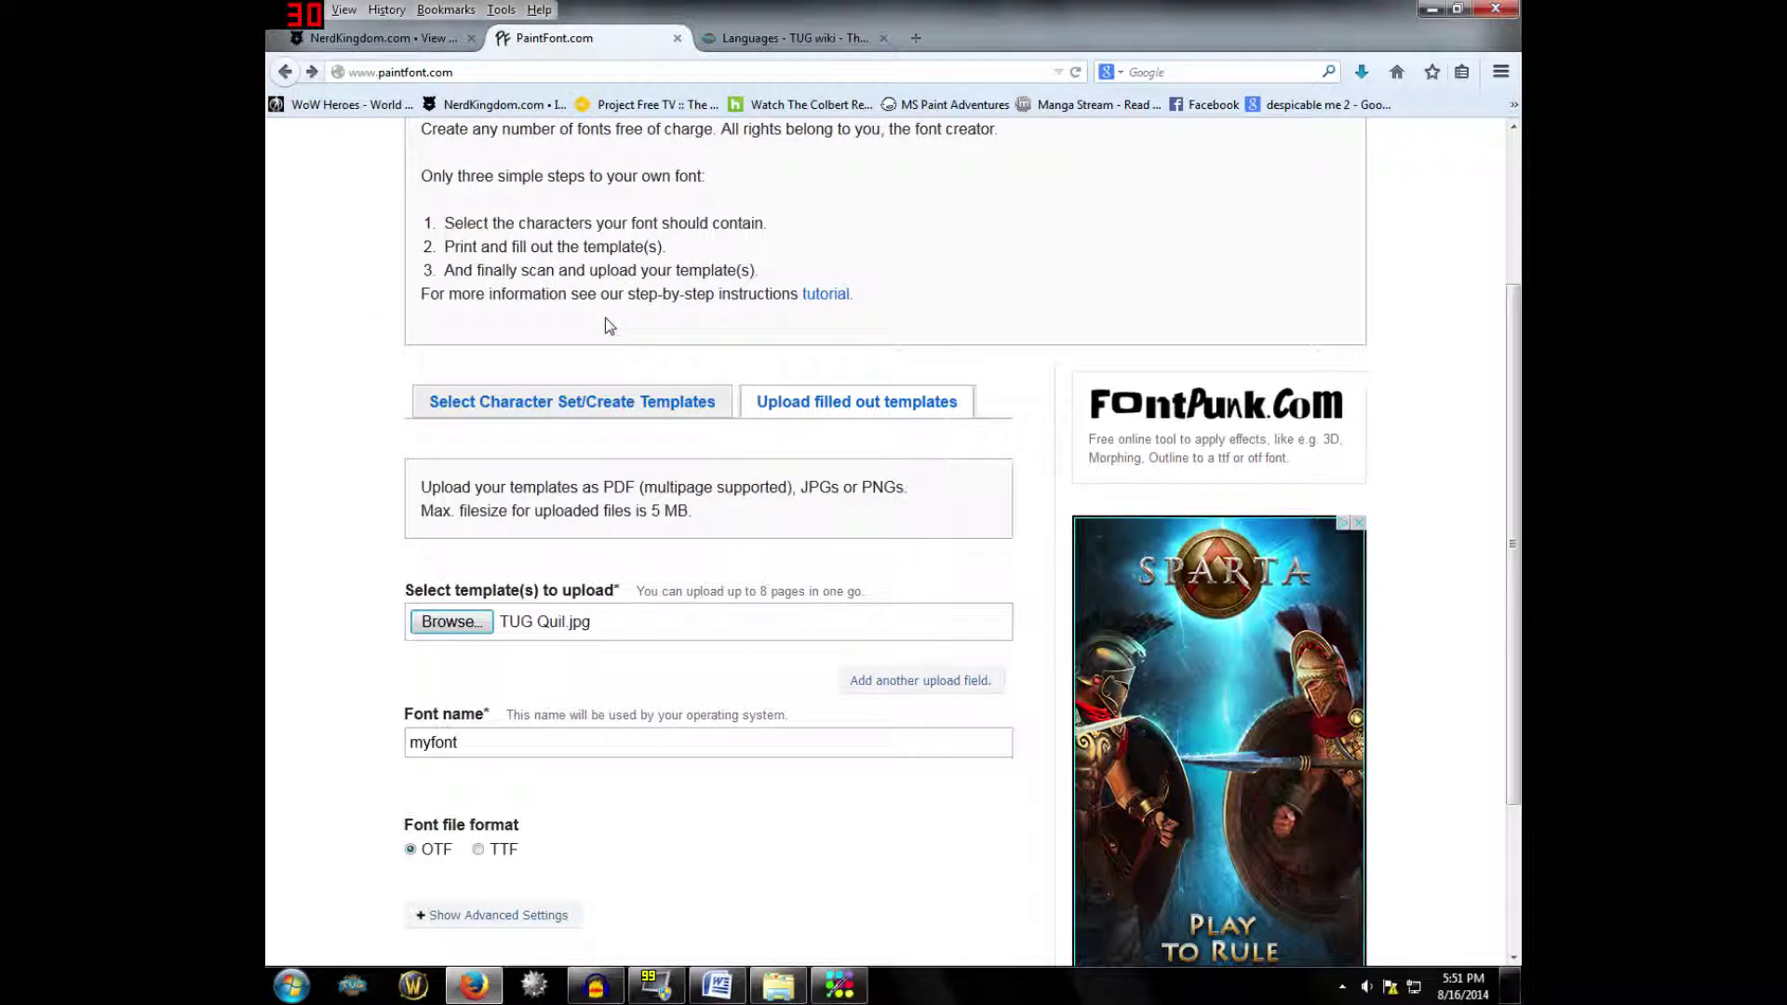
Name the font TUG RUNES and send the template file to generate the font
scroll(606, 325, "down", 2)
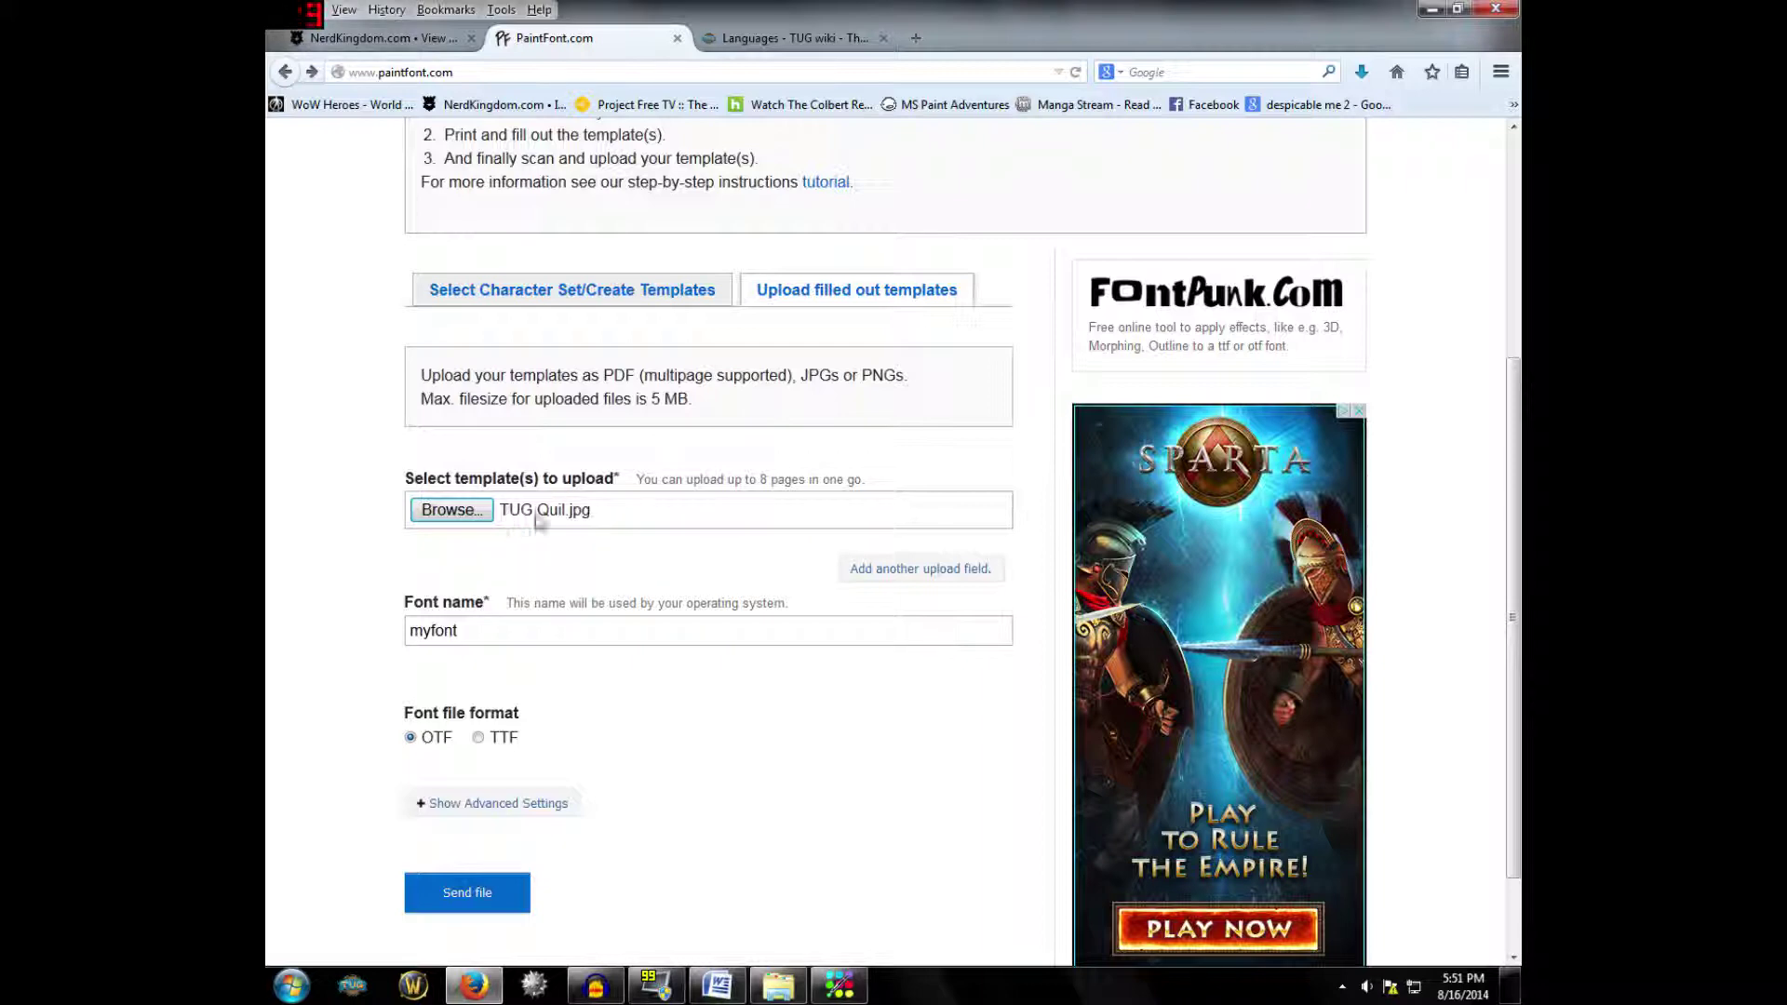
key("Tab")
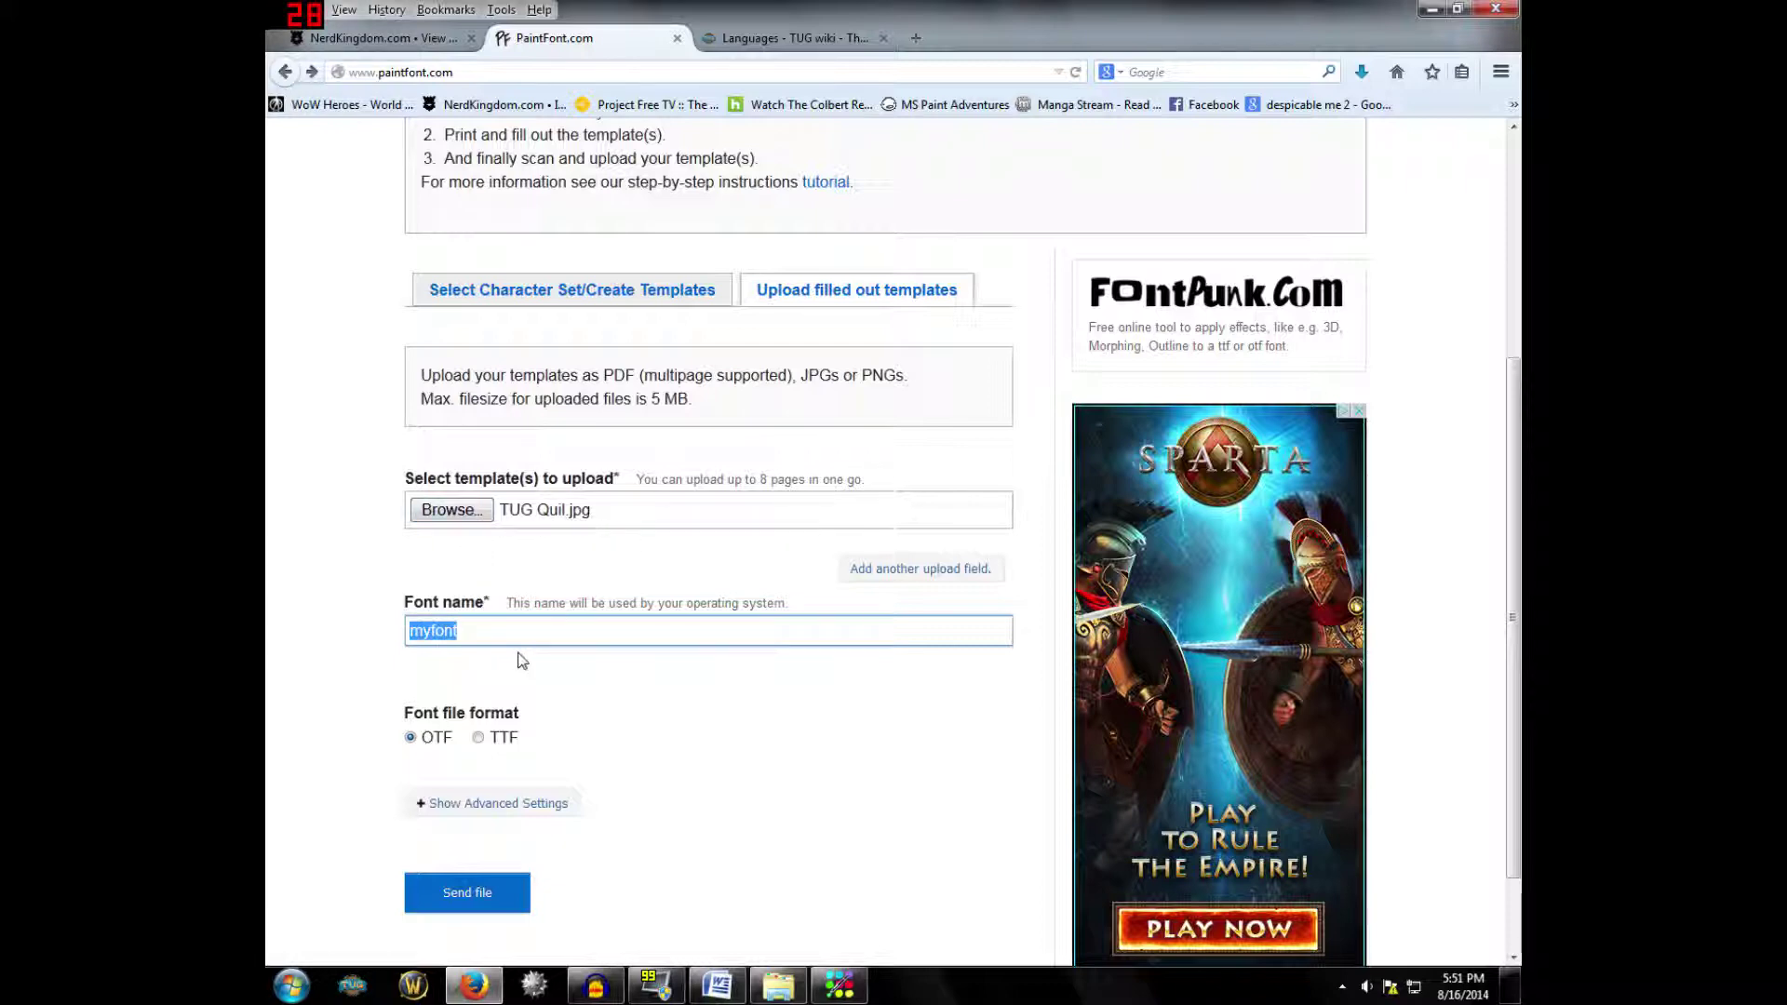
type("q")
key("BackSpace")
type("q")
type("t")
key("BackSpace")
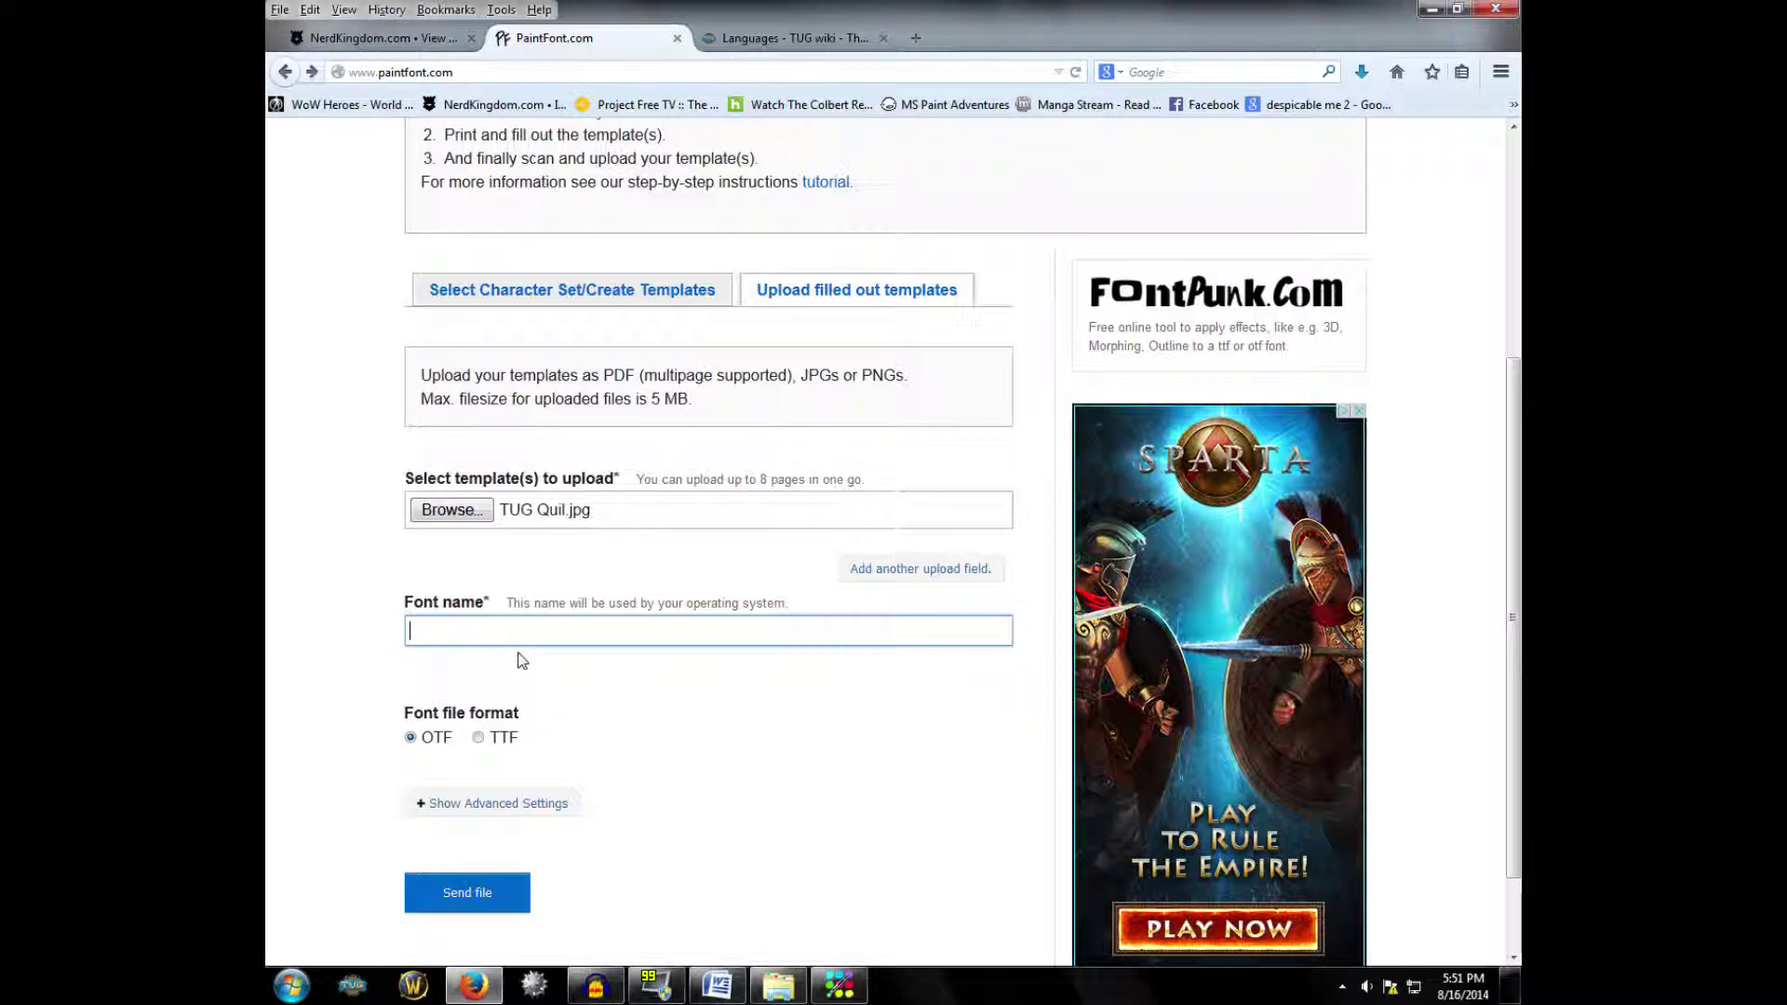
type("TUG")
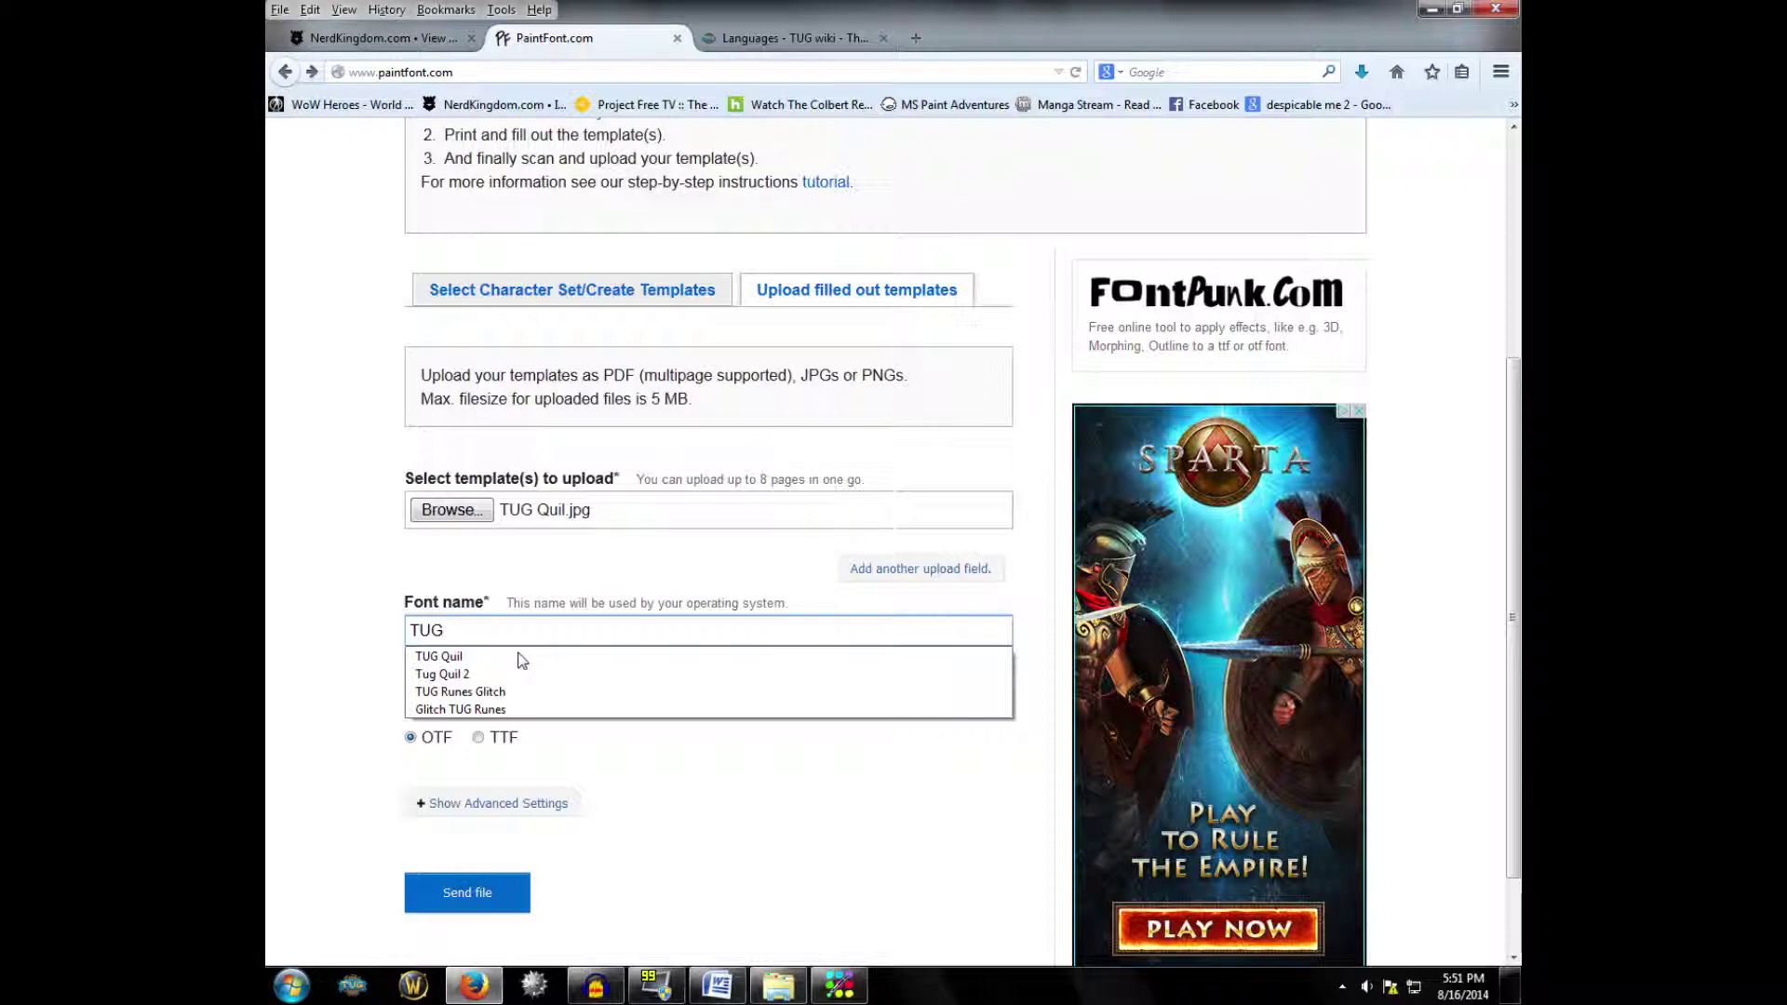
type(" RUNES")
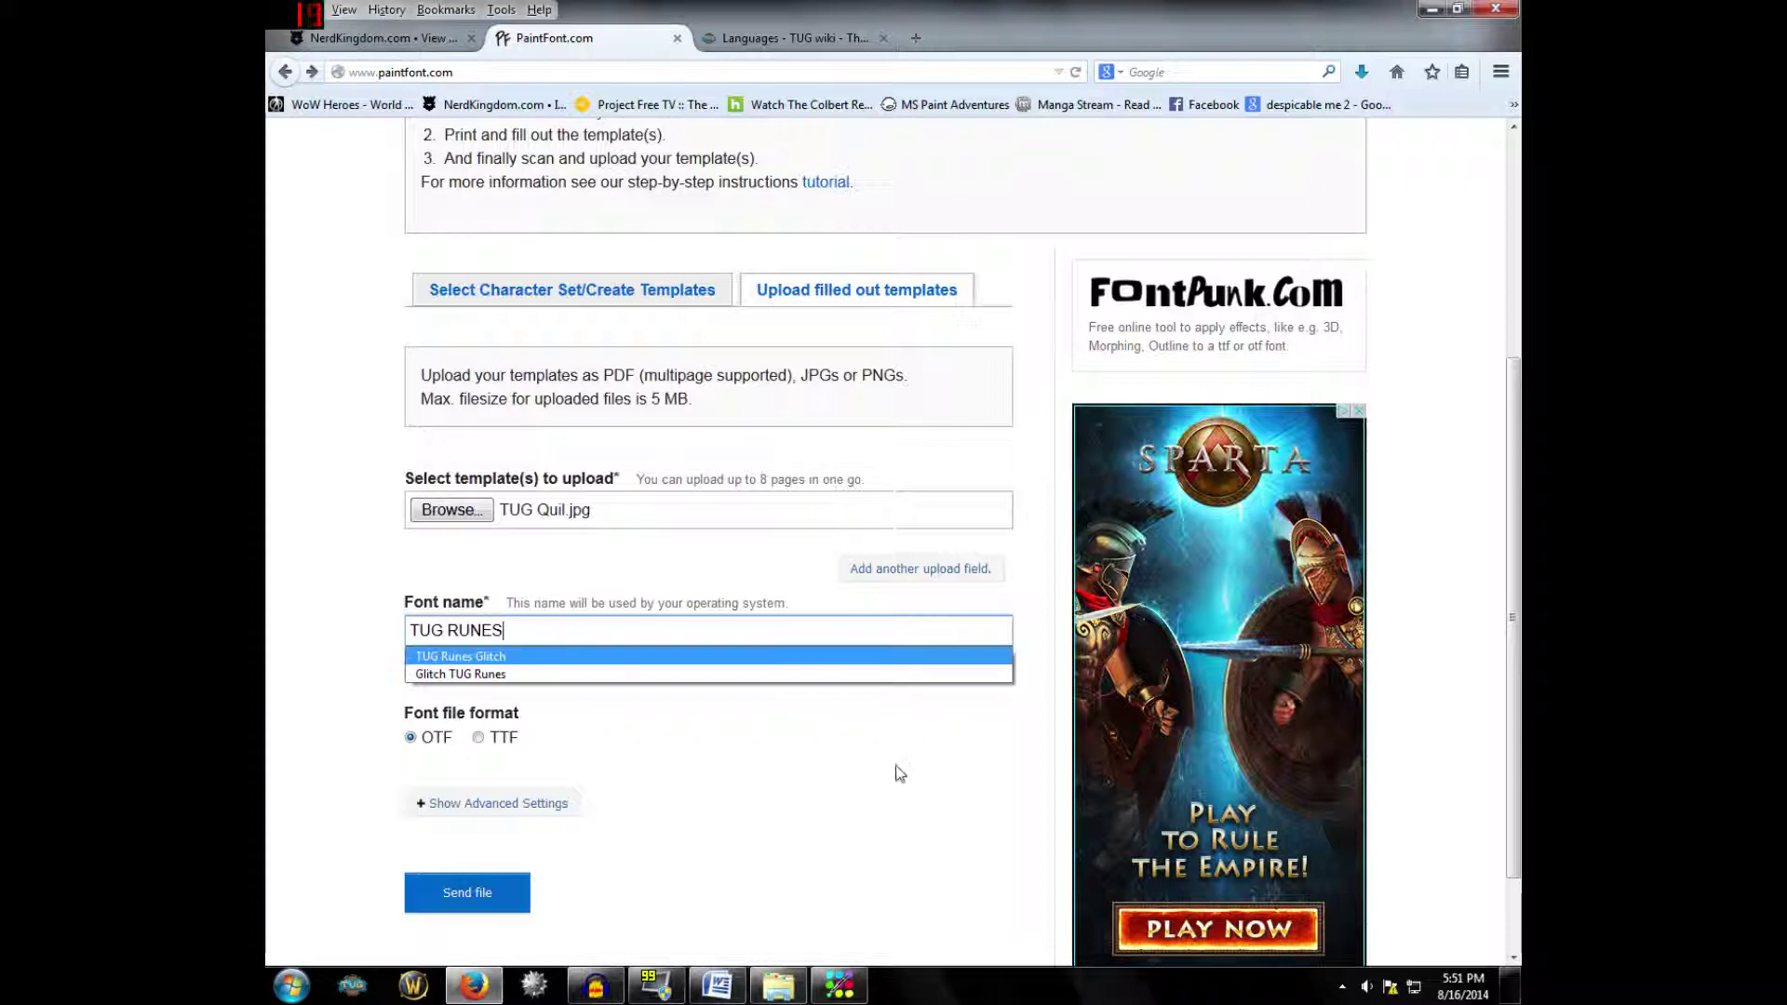
left_click(897, 768)
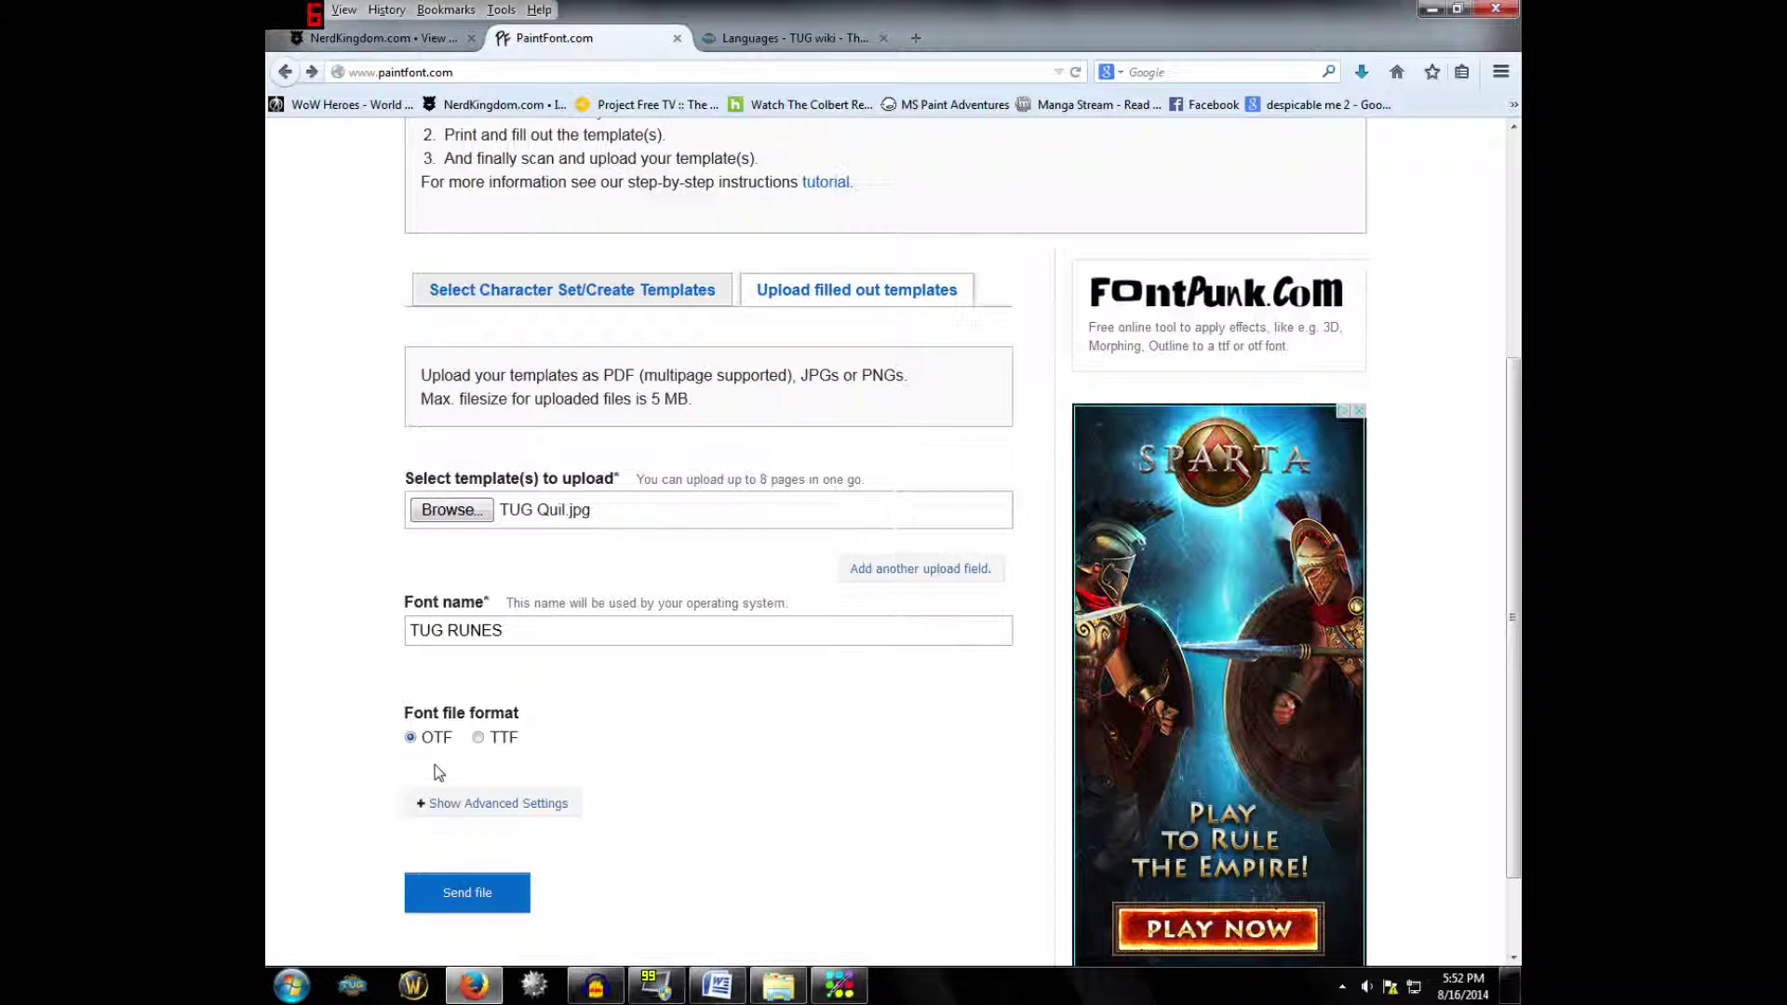
scroll(503, 837, "down", 2)
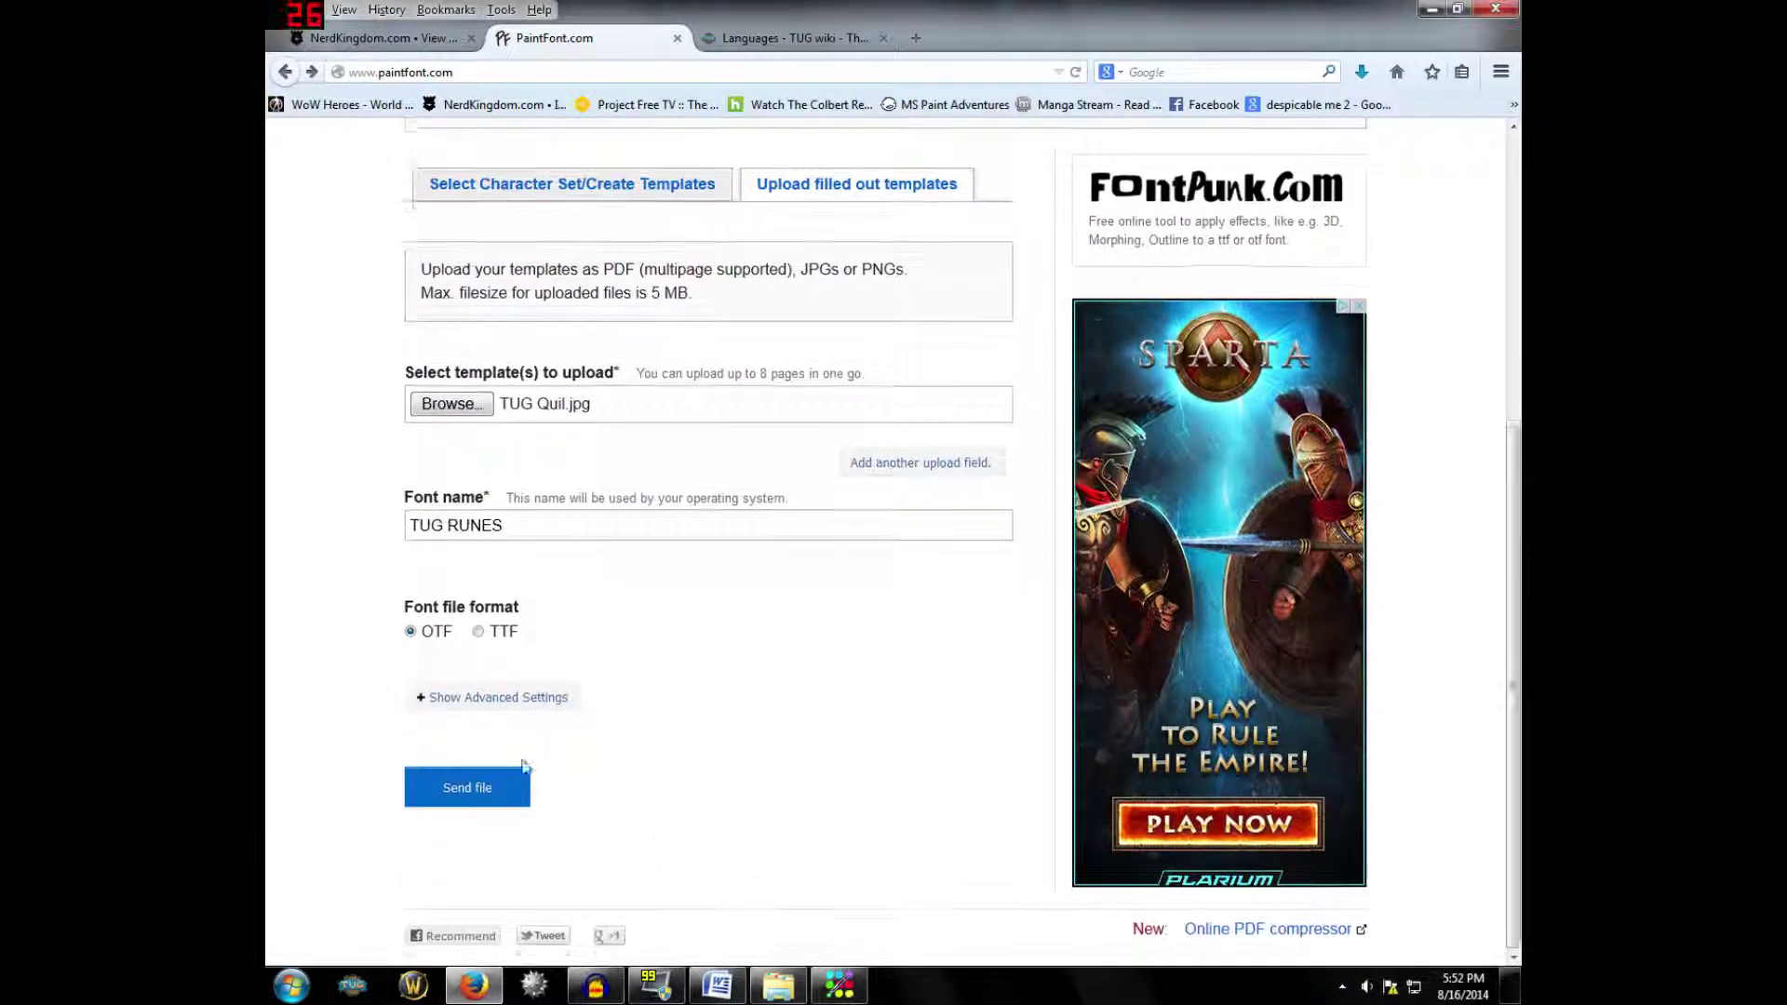
left_click(482, 800)
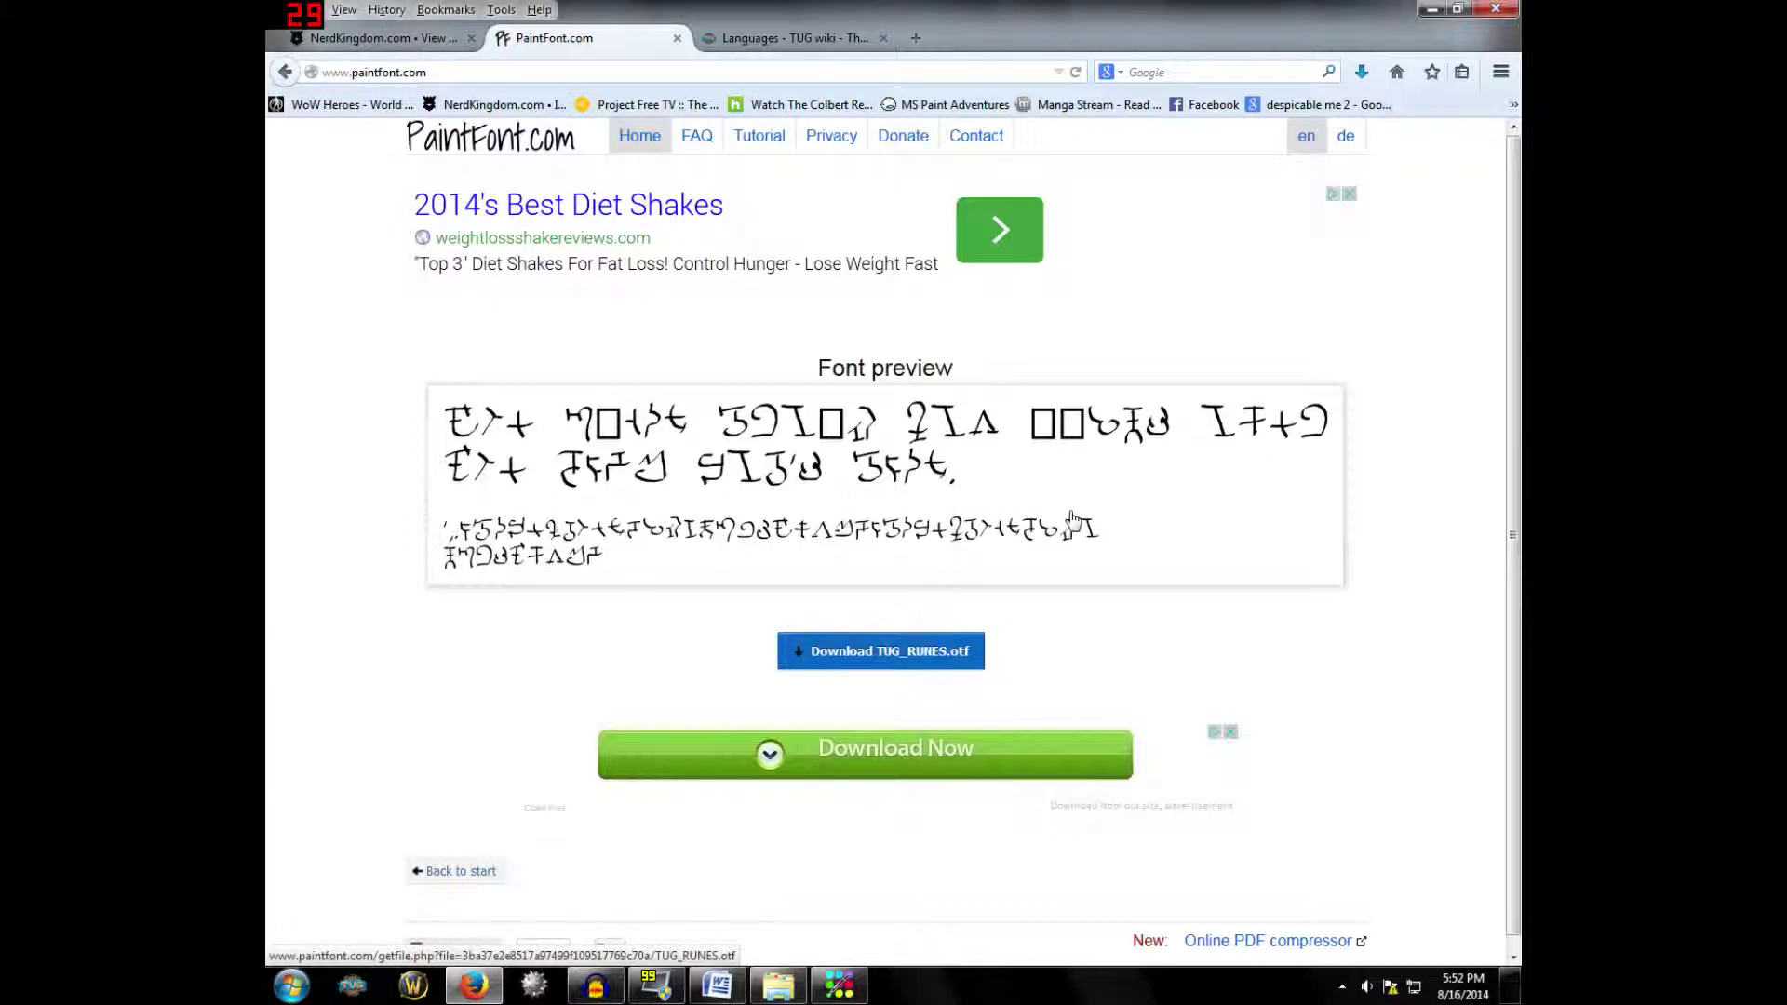
Download TUG_RUNES.otf by opening it directly in the font viewer, and install the font
left_click(909, 663)
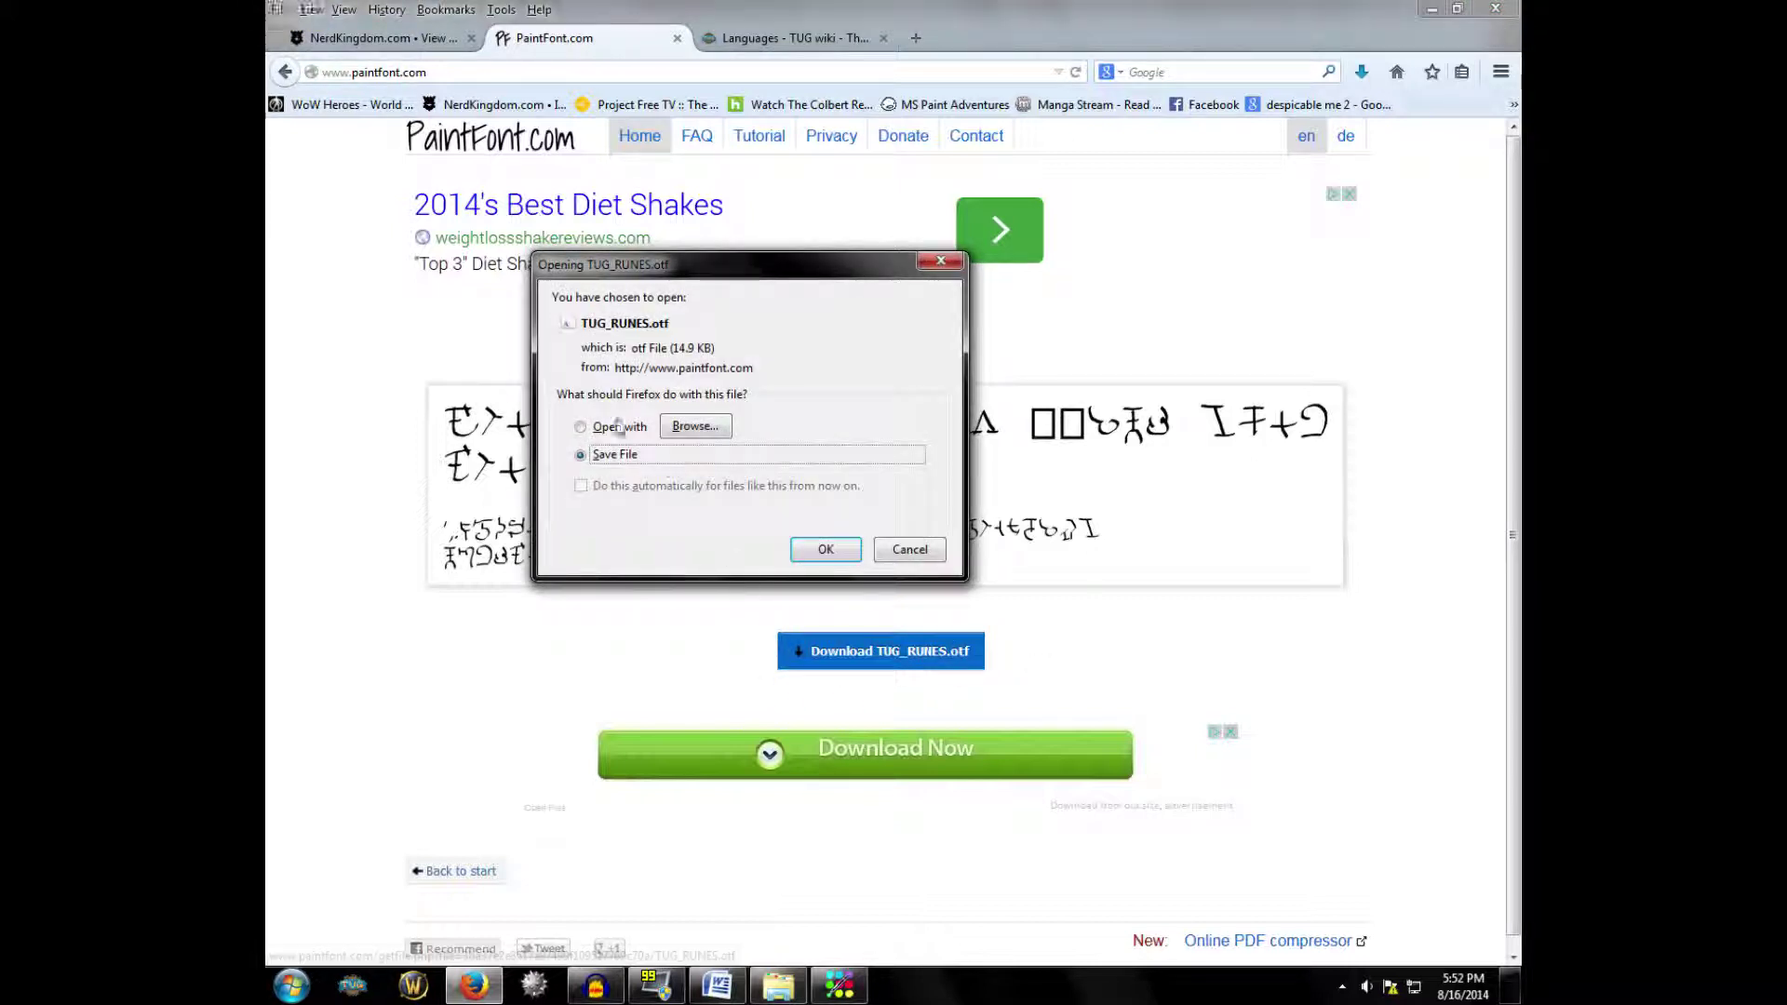
left_click(590, 430)
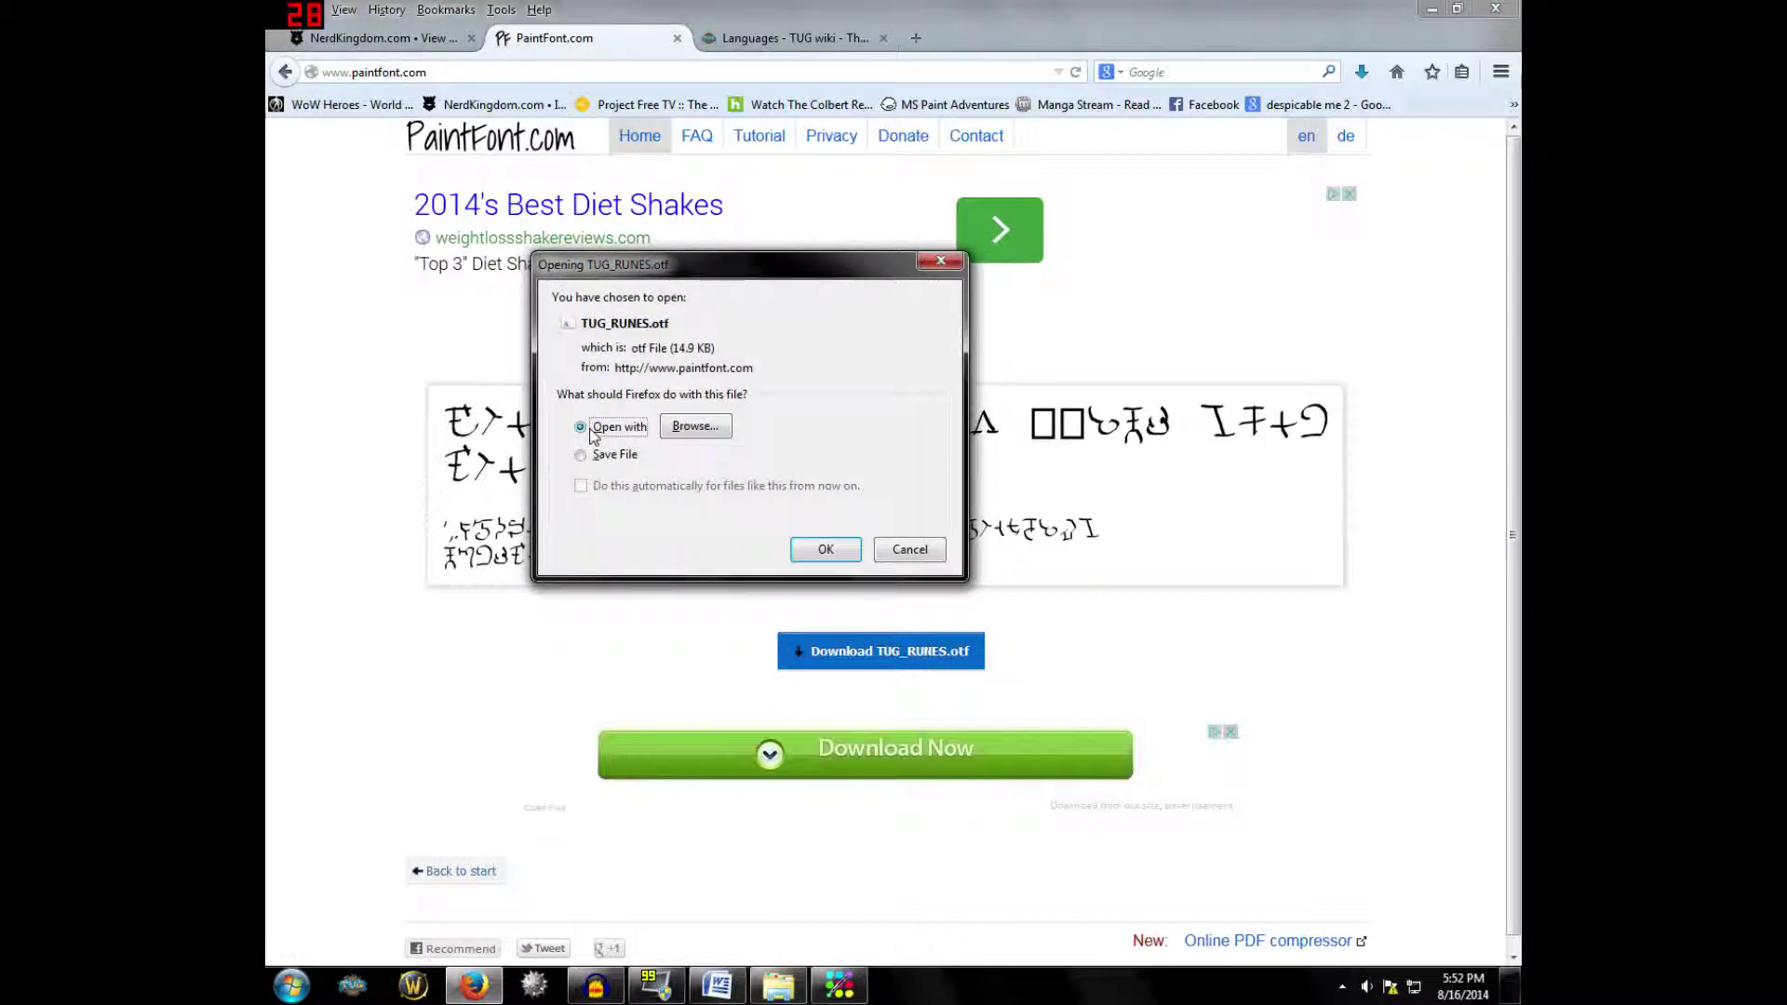
left_click(833, 555)
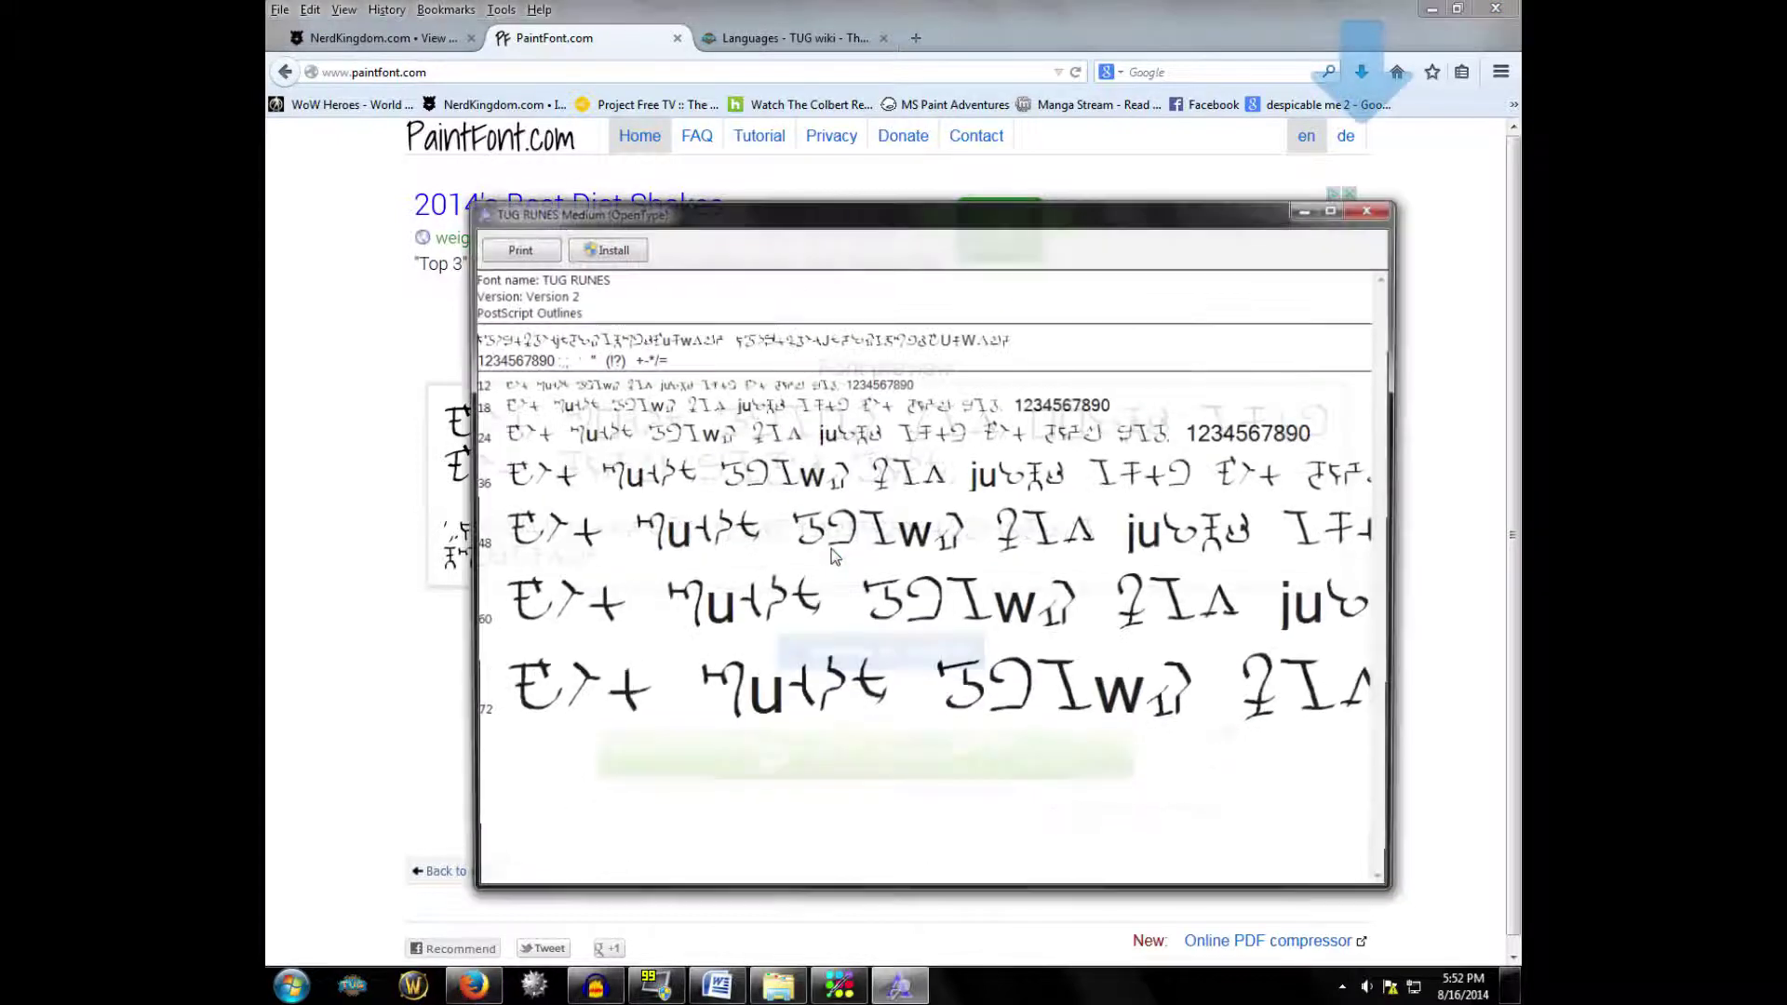
left_click_drag(798, 226, 777, 166)
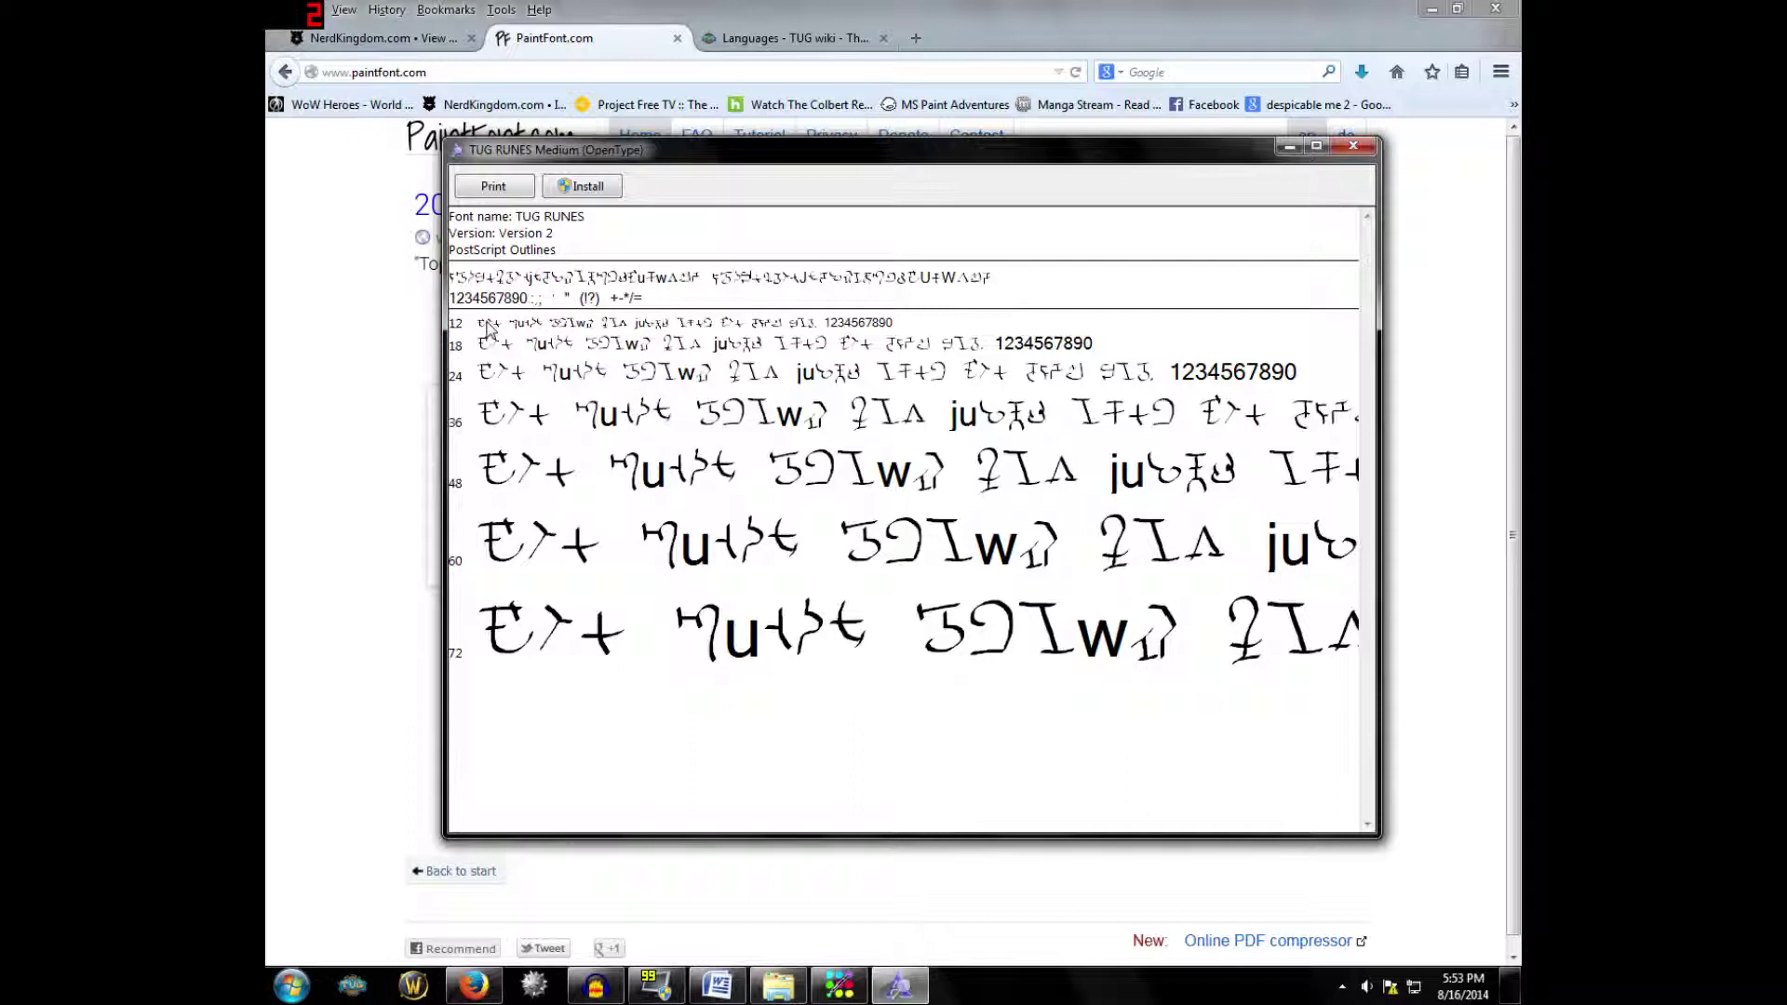
left_click(615, 192)
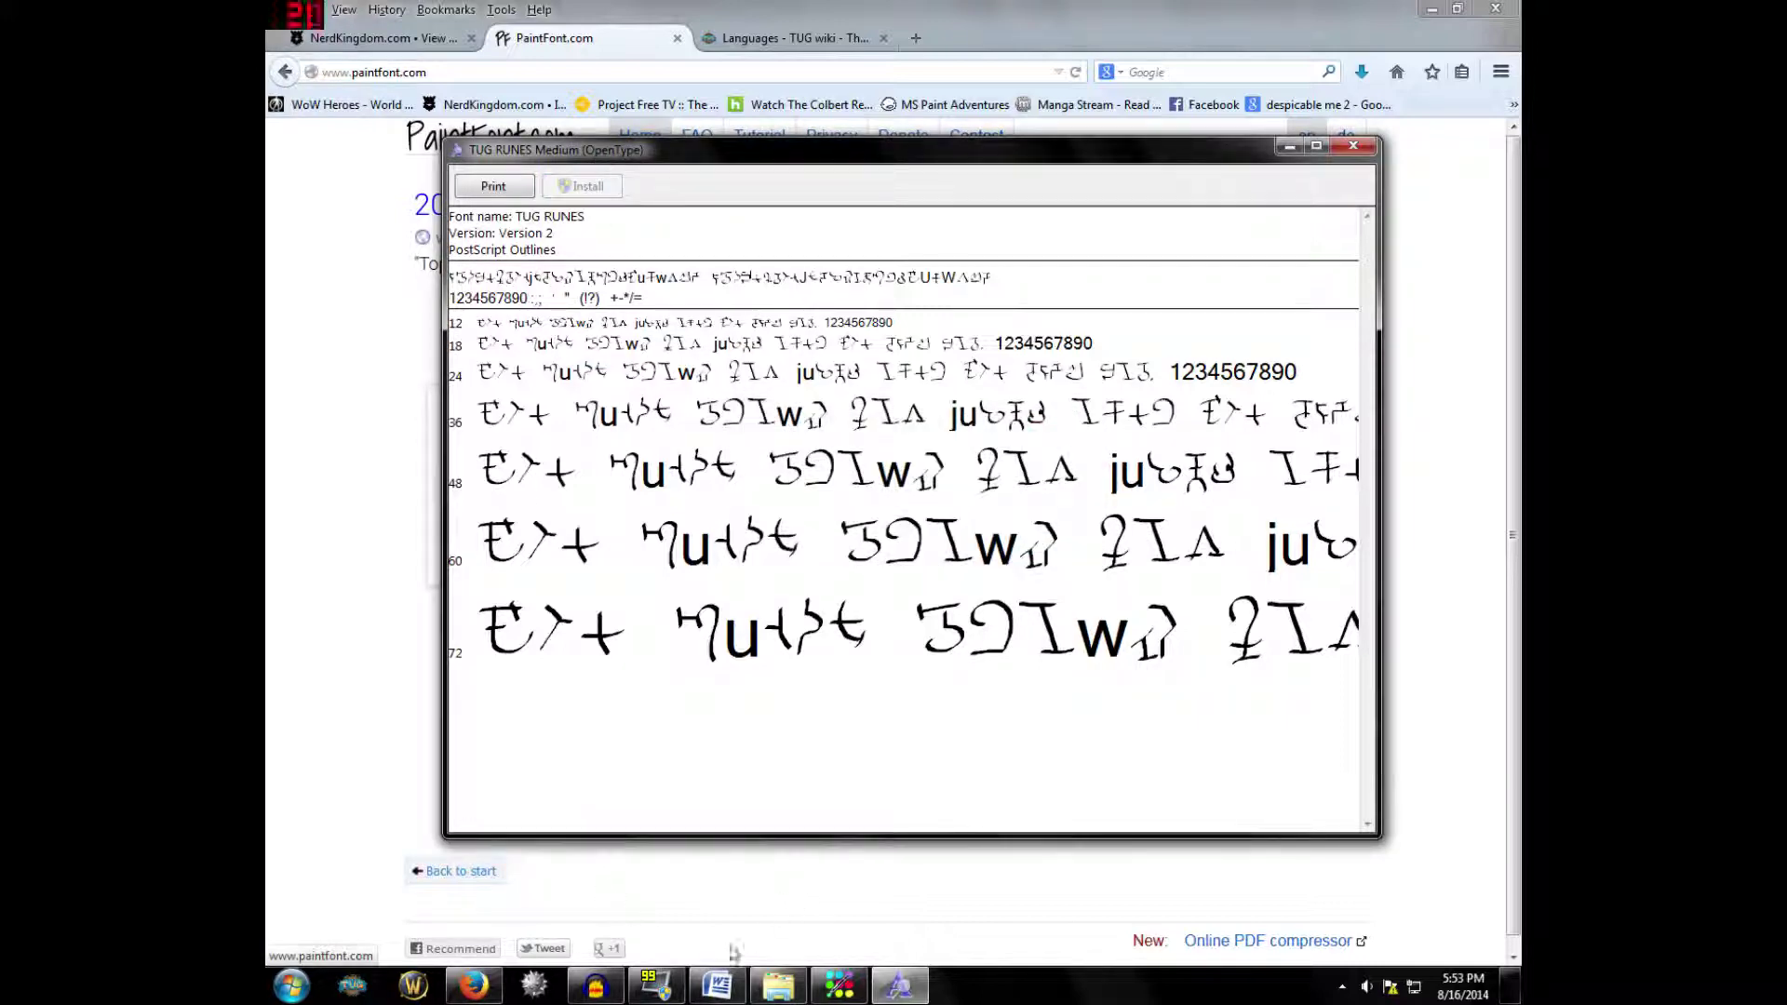
Switch to the Word document, set the font to TUG RUNES and enter "the end" on the empty line
left_click(717, 984)
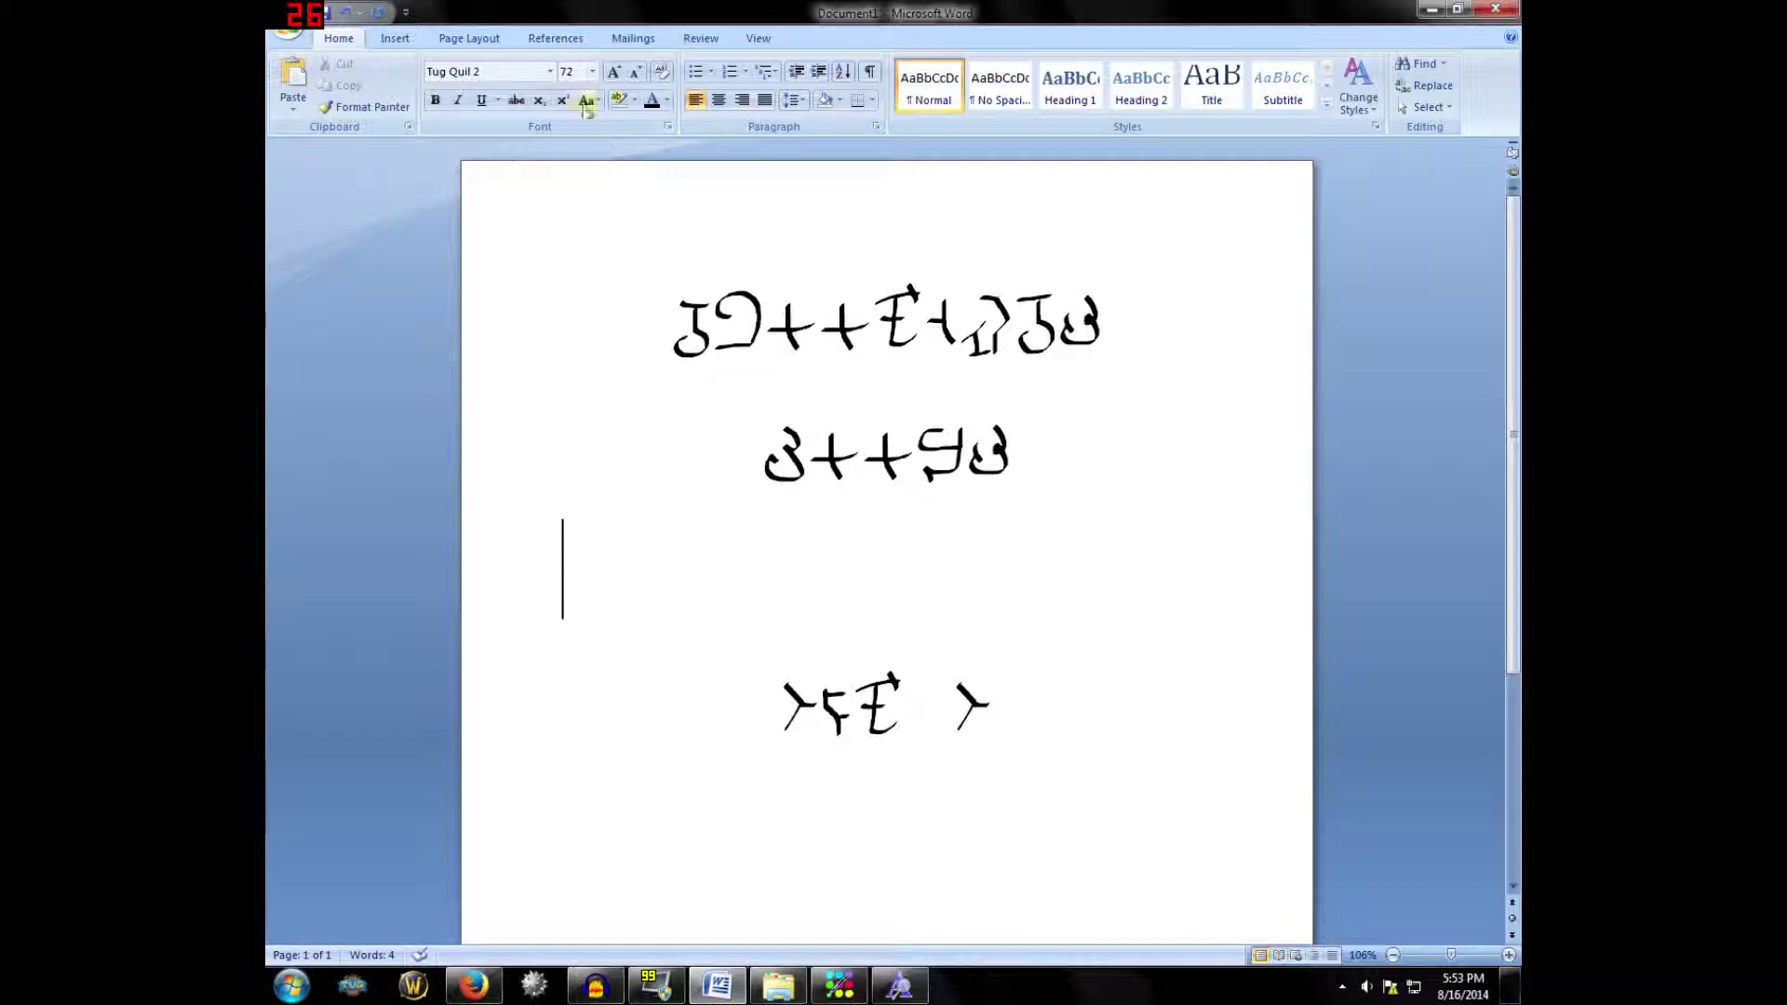
left_click(550, 72)
left_click_drag(693, 130, 686, 690)
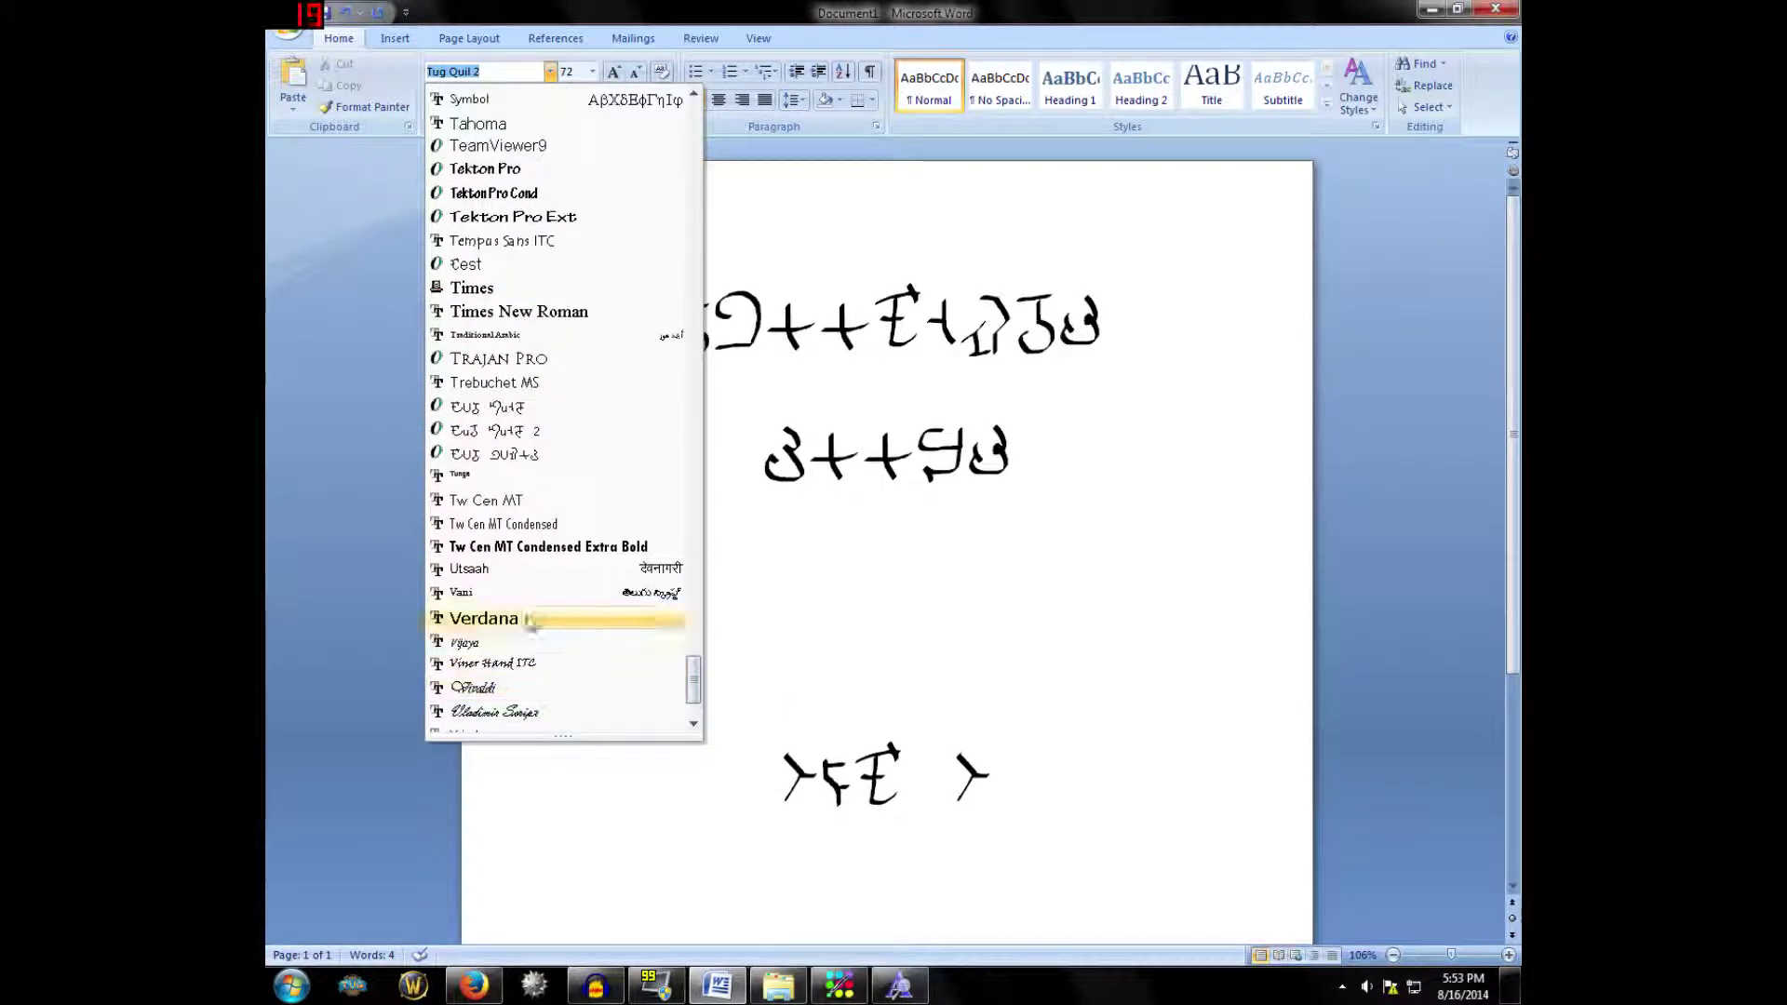
left_click(533, 456)
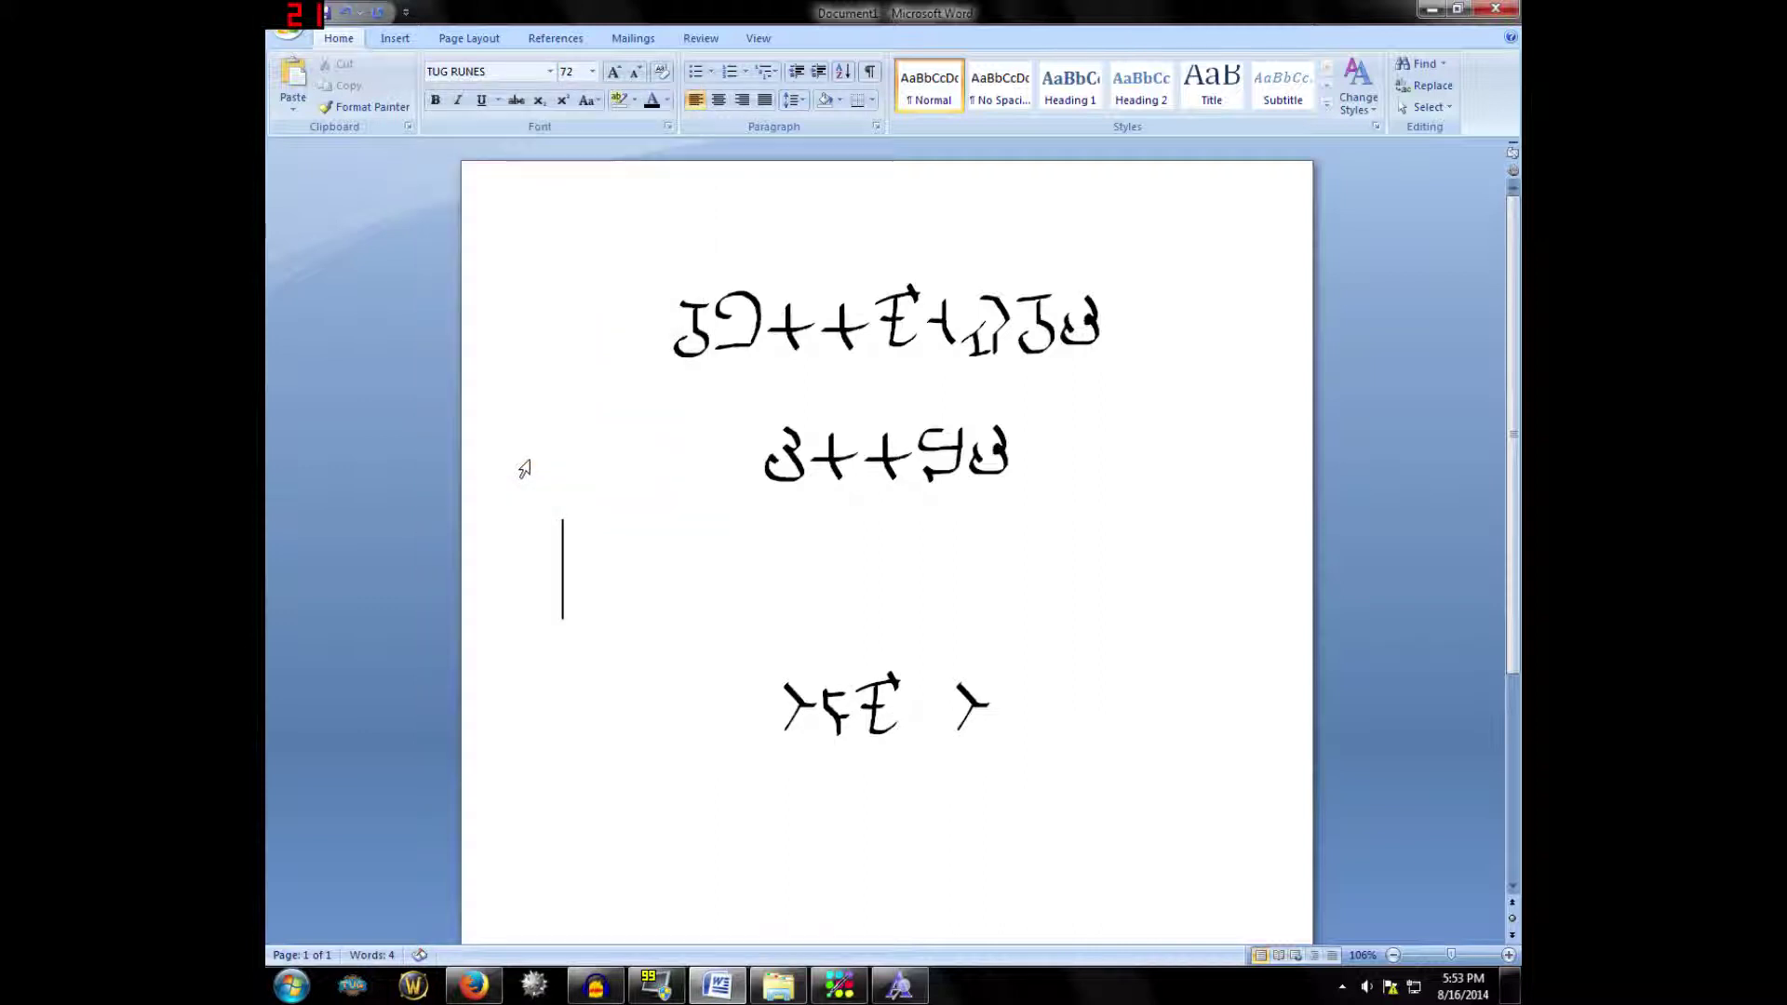
type("the end")
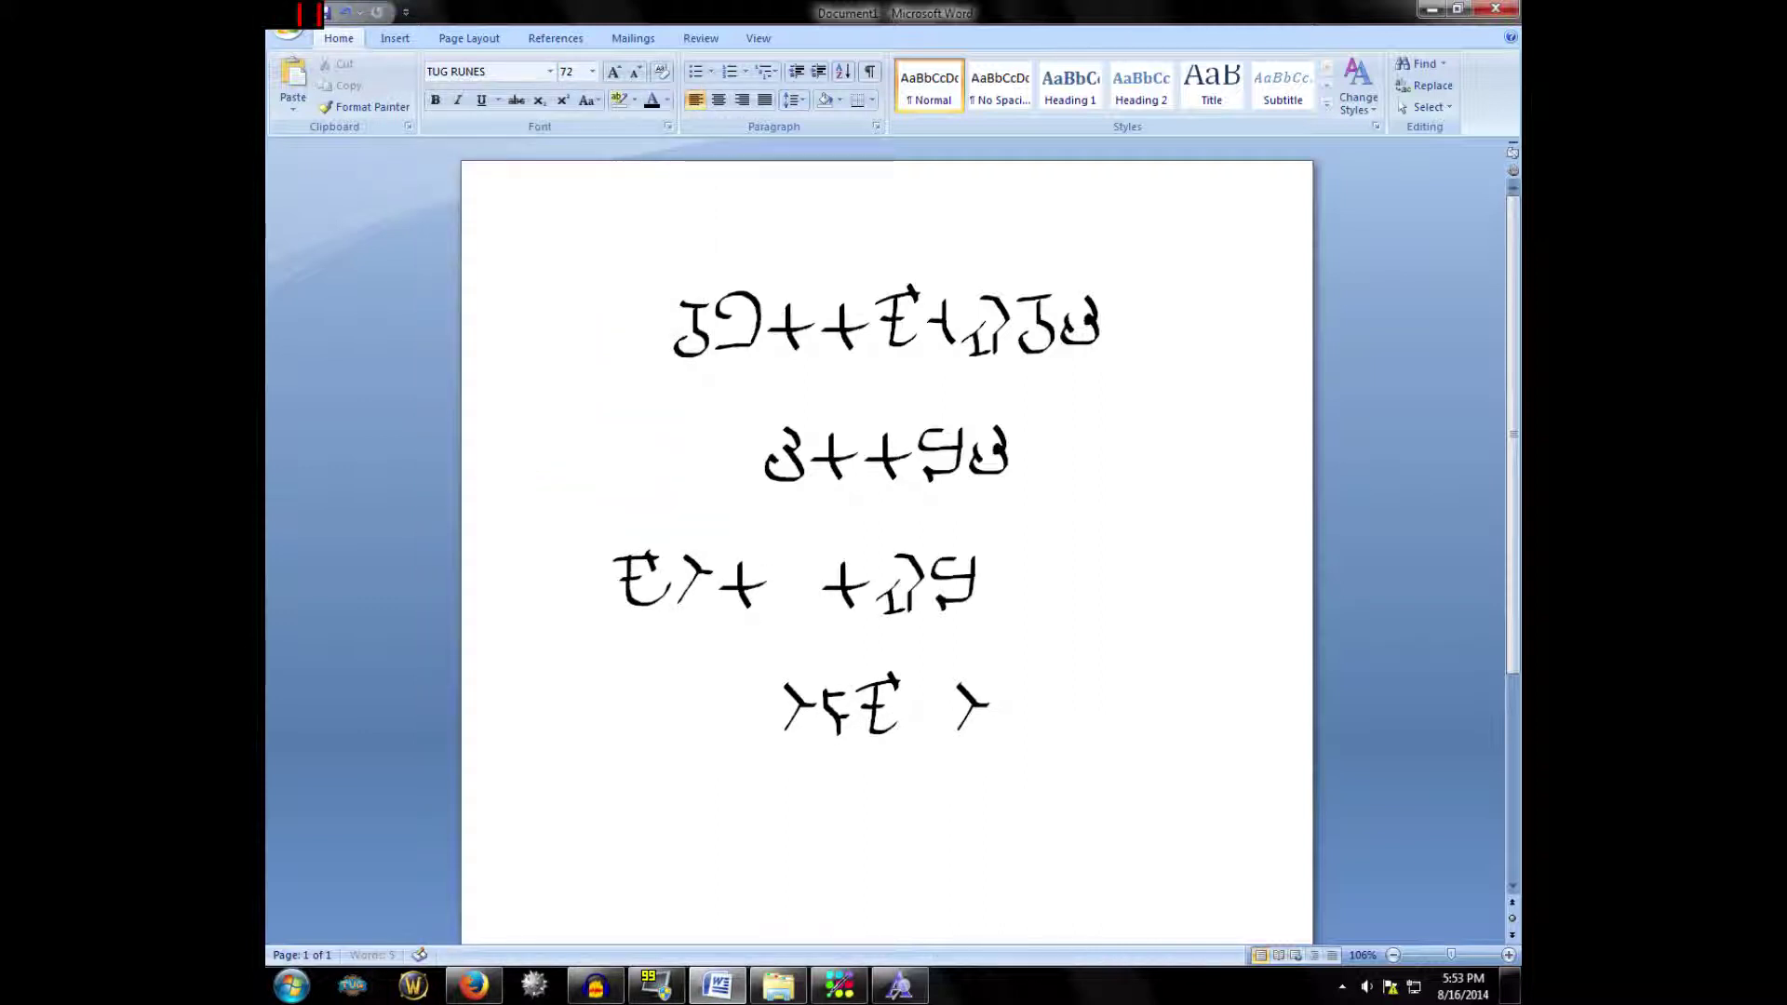